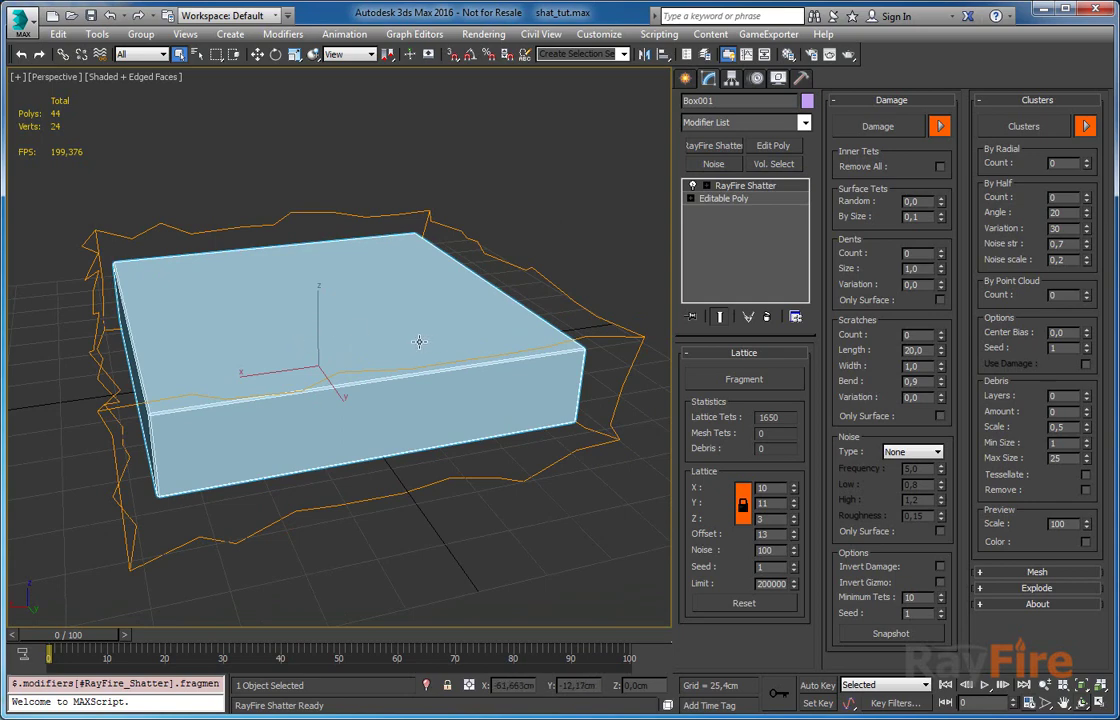
# Expand the RayFire Shatter modifier and activate its Lattice sub-object to display the full lattice around the box.
pyautogui.scroll(2, 420, 338)
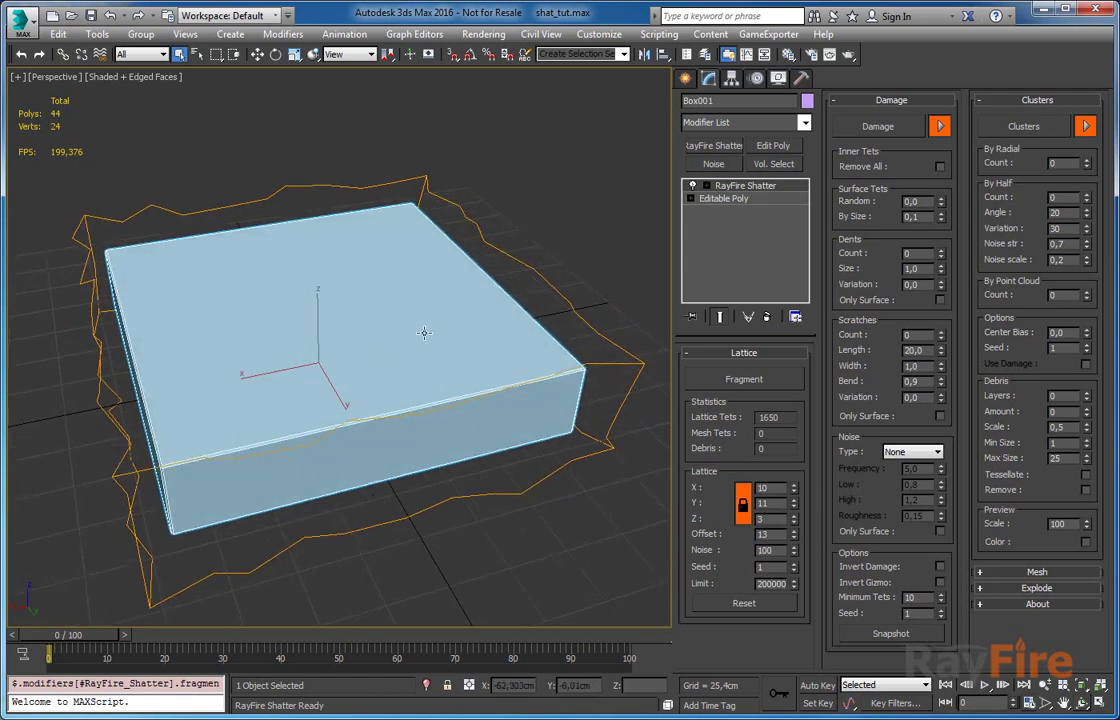
pyautogui.moveTo(413, 361); pyautogui.dragTo(401, 349, button='middle')
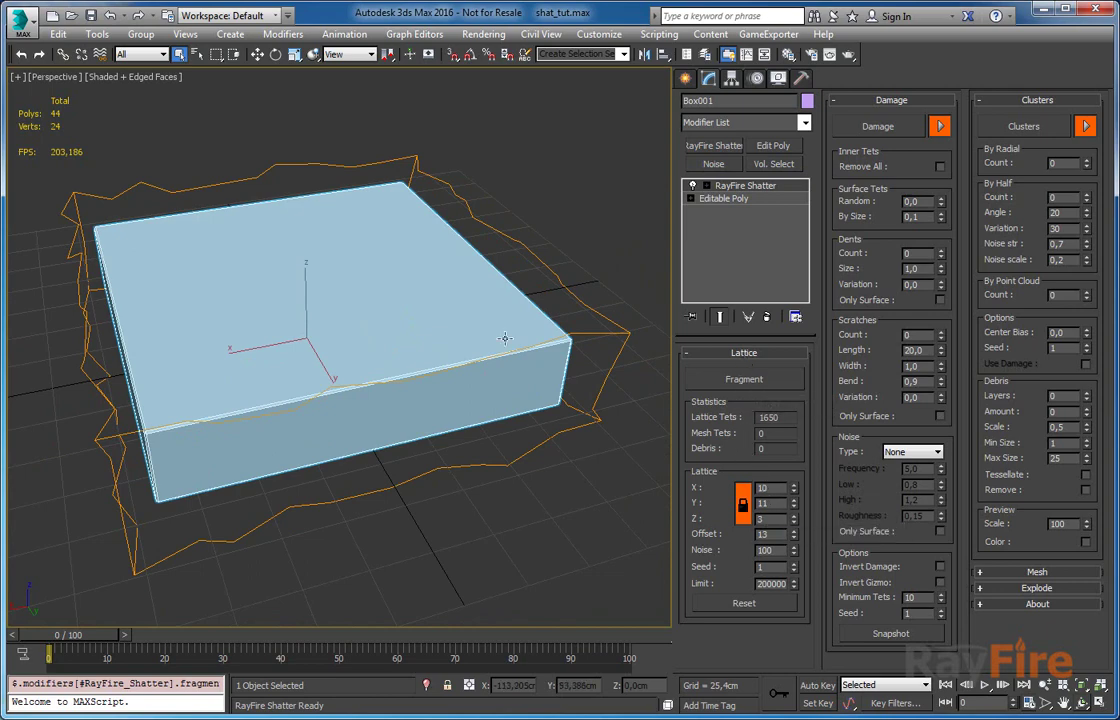
pyautogui.click(707, 186)
pyautogui.click(738, 200)
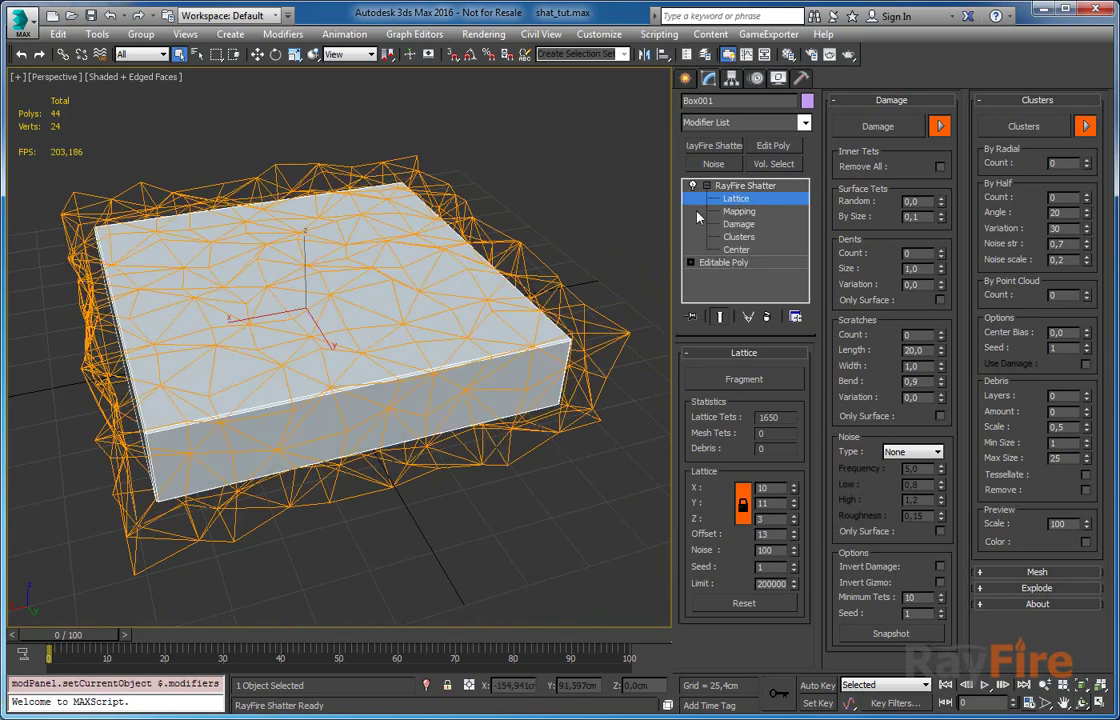
pyautogui.keyDown('alt'); pyautogui.moveTo(604, 243); pyautogui.dragTo(335, 295, button='middle'); pyautogui.keyUp('alt')
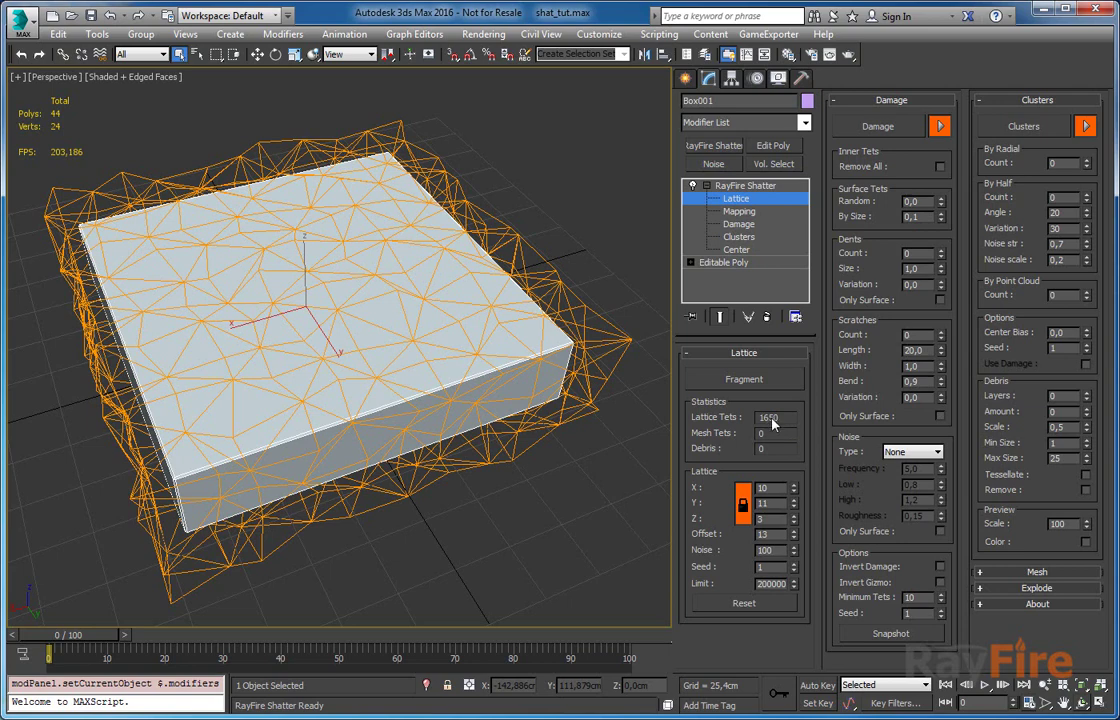
# Raise the lattice resolution to X 22, Y 24, Z 7 and fragment the box.
pyautogui.click(794, 487)
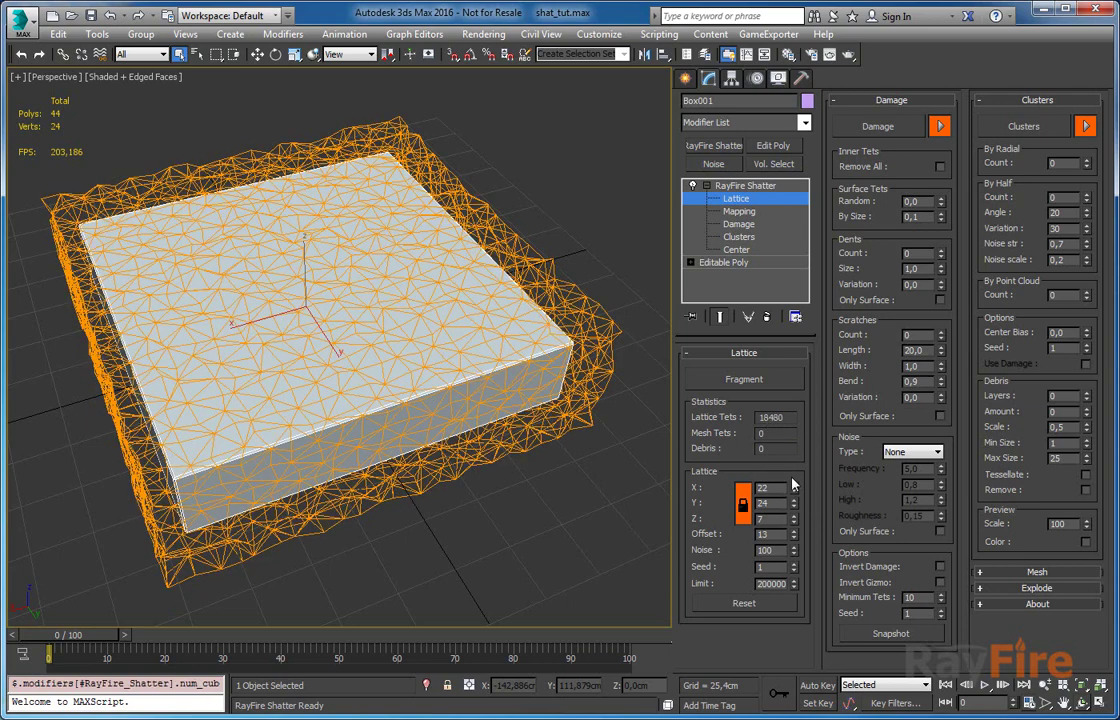
pyautogui.moveTo(419, 410); pyautogui.dragTo(467, 400, button='middle')
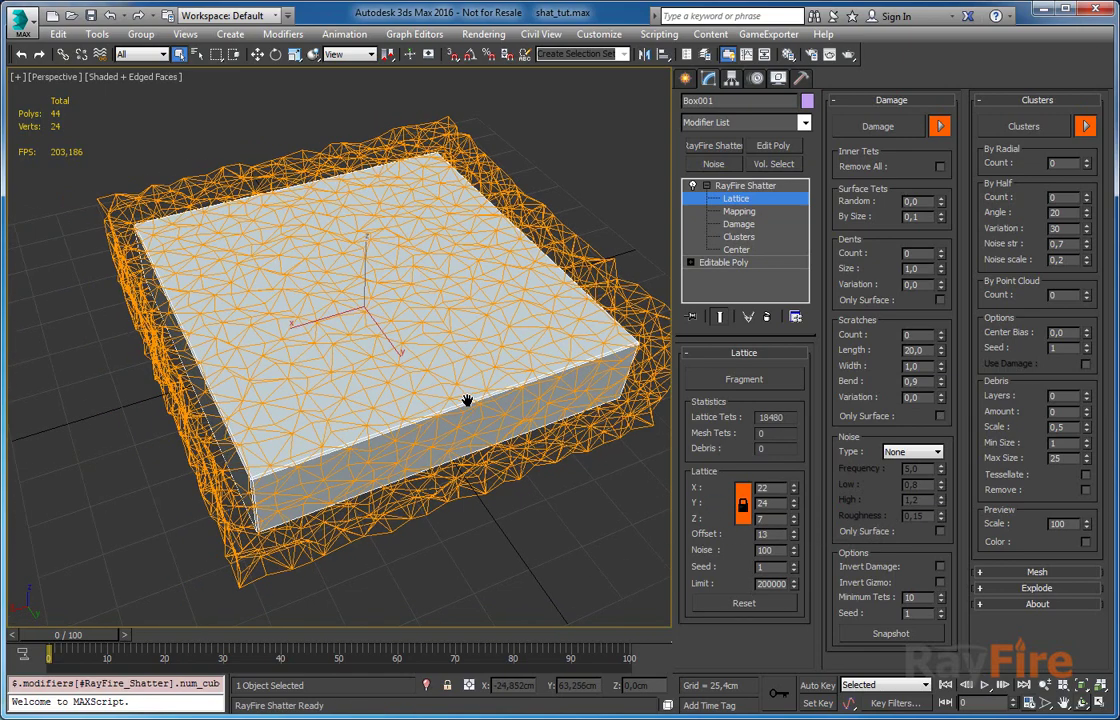
pyautogui.scroll(3, 467, 400)
pyautogui.scroll(-3, 447, 385)
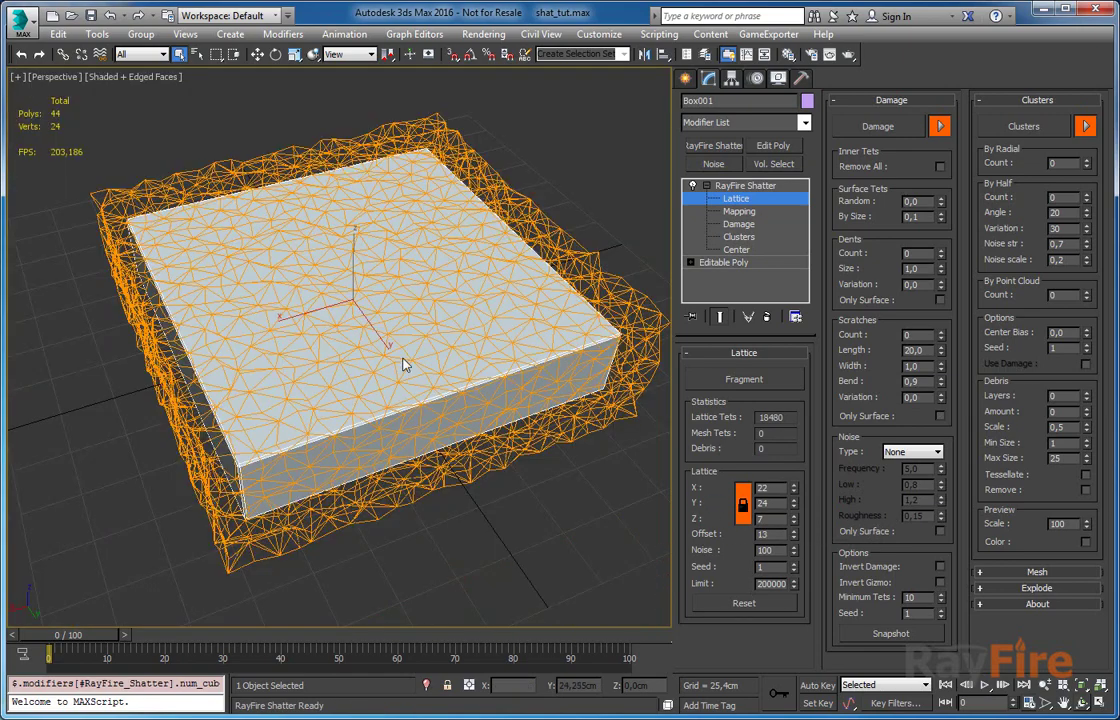
pyautogui.click(751, 380)
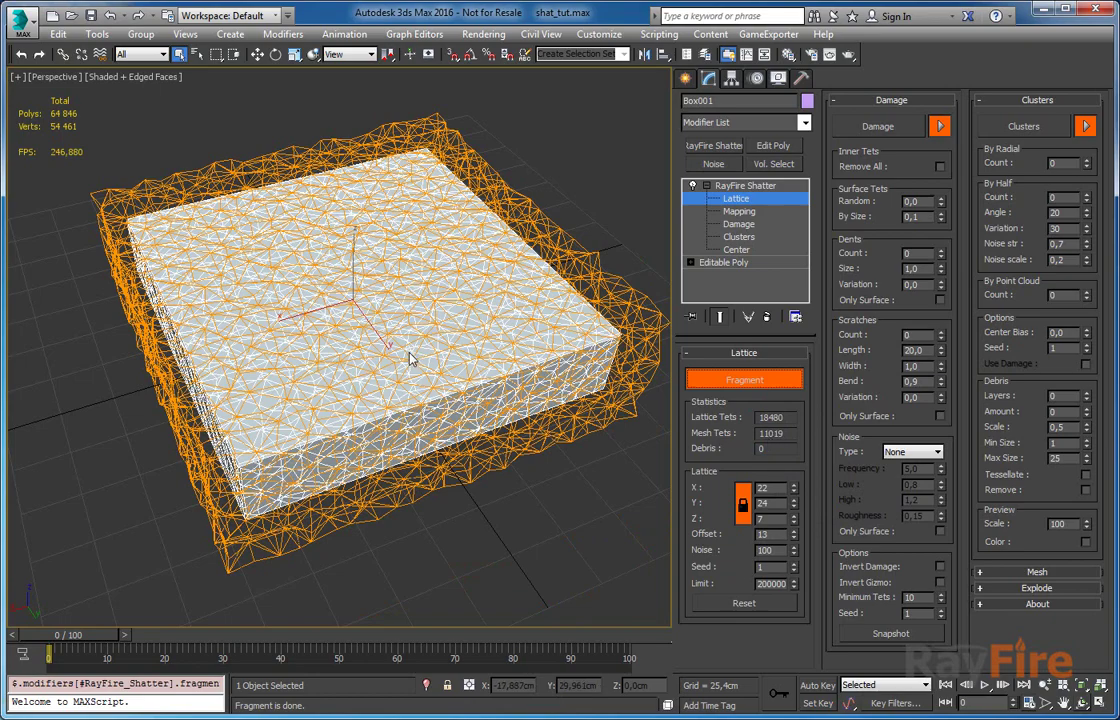
# Set the lattice Offset to 5 so the lattice fits closer around the box.
pyautogui.keyDown('alt'); pyautogui.moveTo(415, 362); pyautogui.dragTo(175, 270, button='middle'); pyautogui.keyUp('alt')
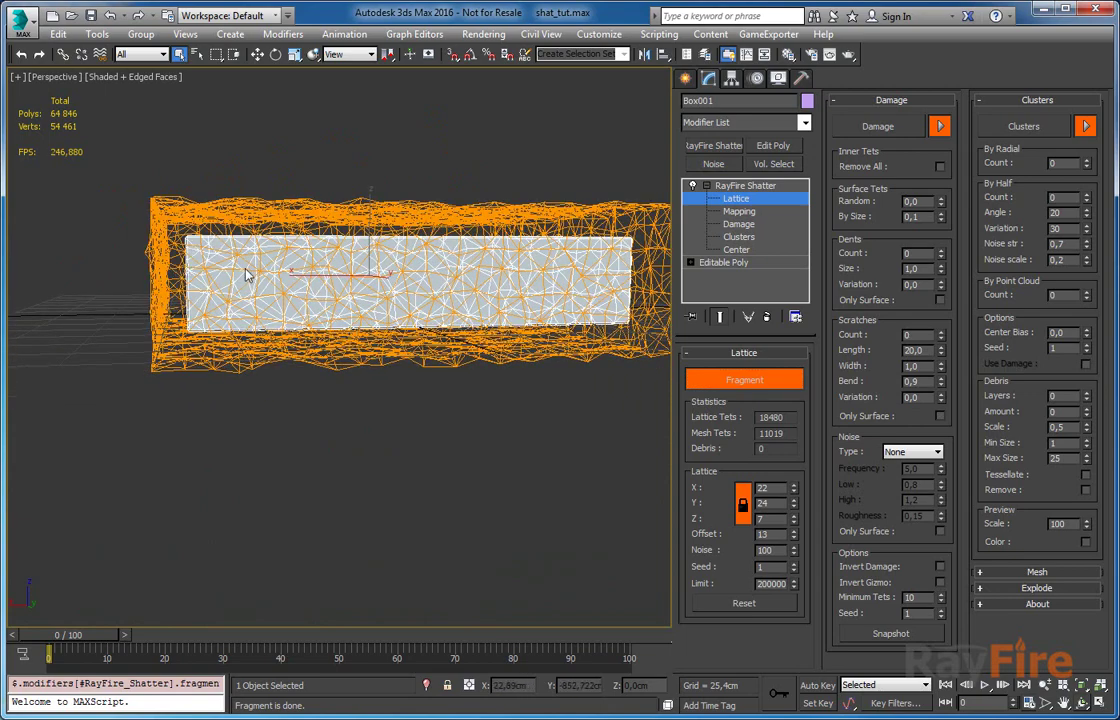
pyautogui.keyDown('alt'); pyautogui.moveTo(205, 253); pyautogui.dragTo(193, 218, button='middle'); pyautogui.keyUp('alt')
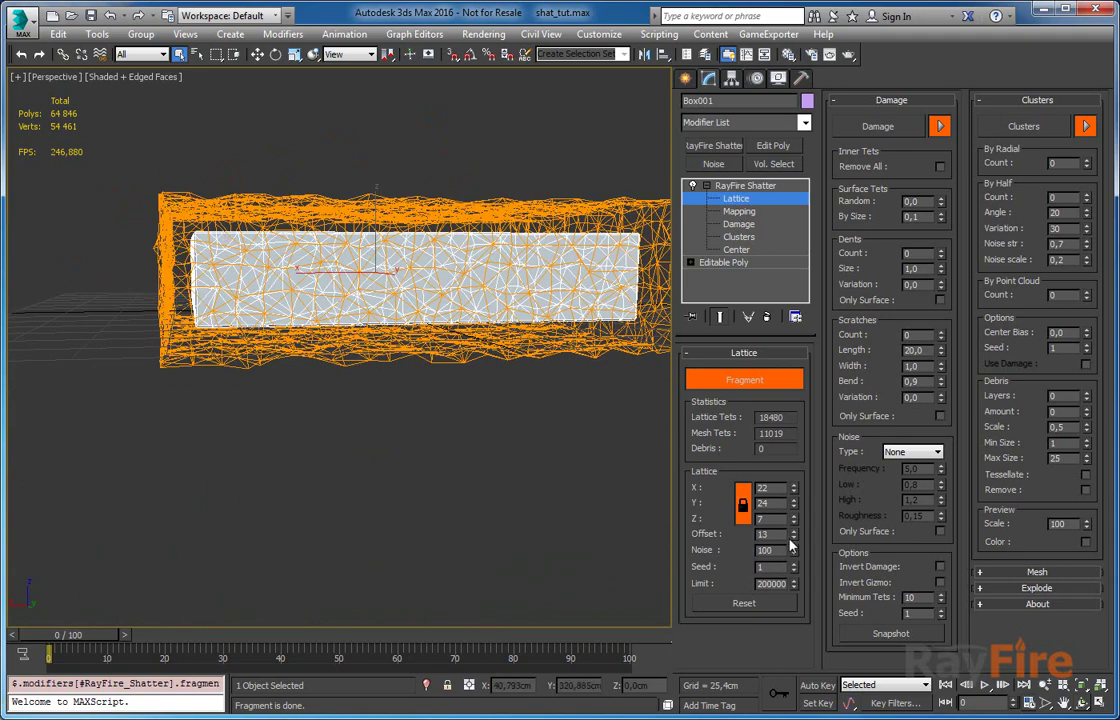
pyautogui.moveTo(778, 534); pyautogui.dragTo(640, 534)
pyautogui.write('5')
pyautogui.press('Return')
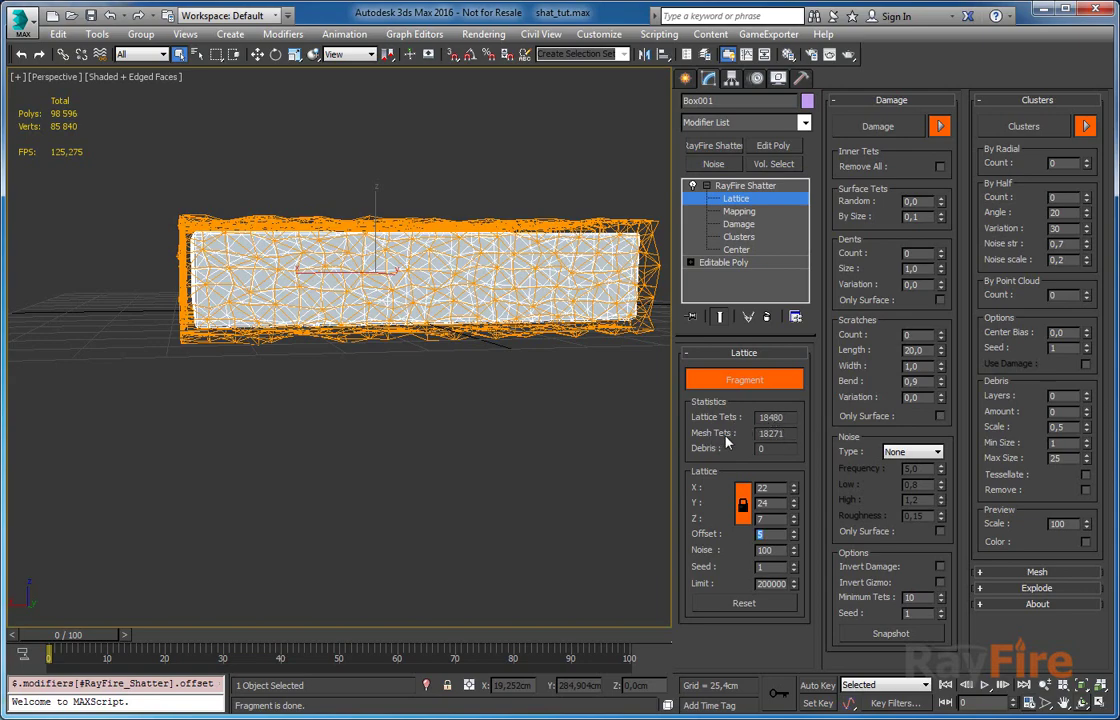
# Examine the fragmented surface up close, leave the Lattice sub-object level and collapse the RayFire Shatter modifier.
pyautogui.keyDown('alt'); pyautogui.moveTo(507, 352); pyautogui.dragTo(497, 418, button='middle'); pyautogui.keyUp('alt')
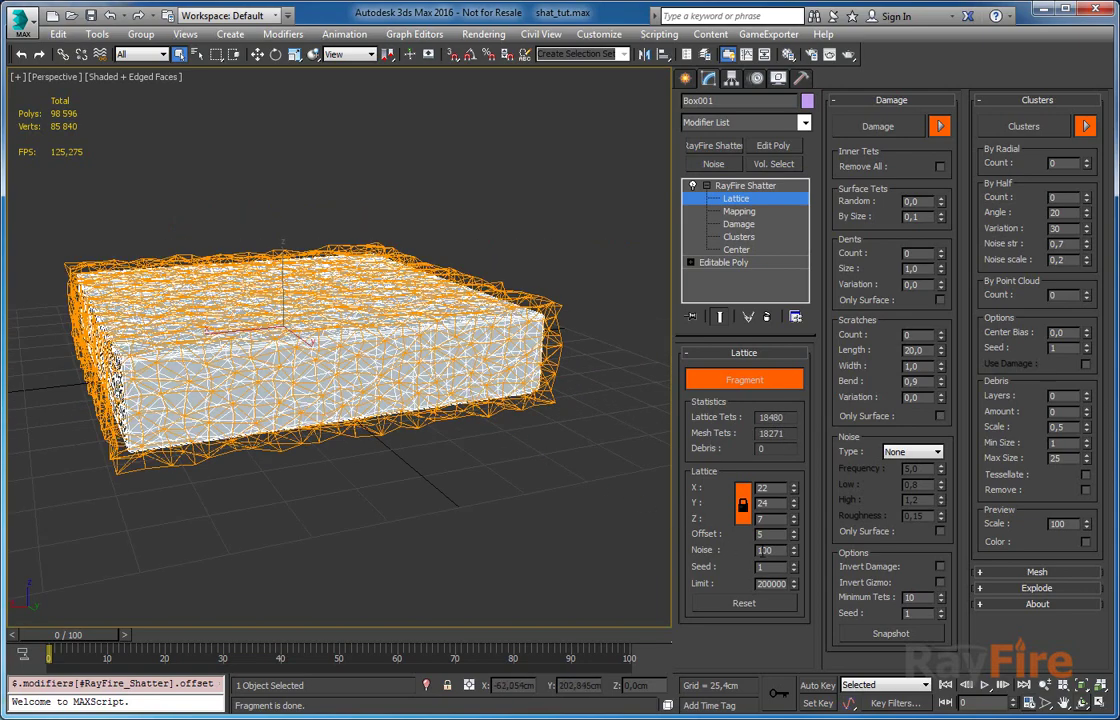
pyautogui.scroll(6, 340, 360)
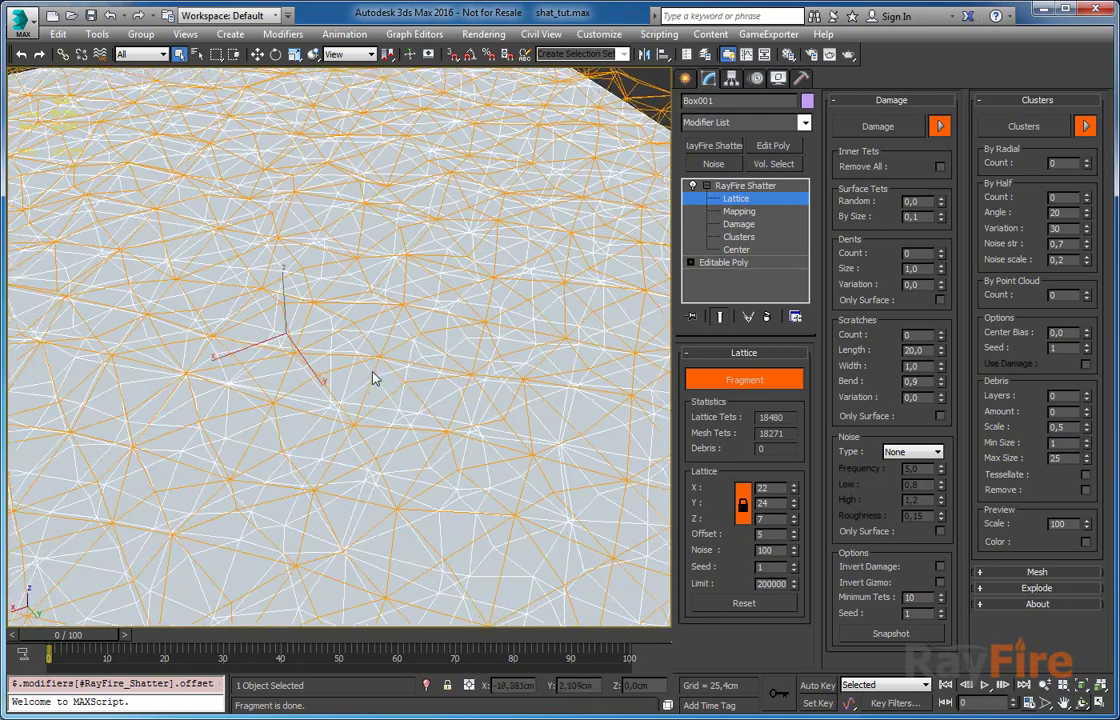
pyautogui.click(706, 186)
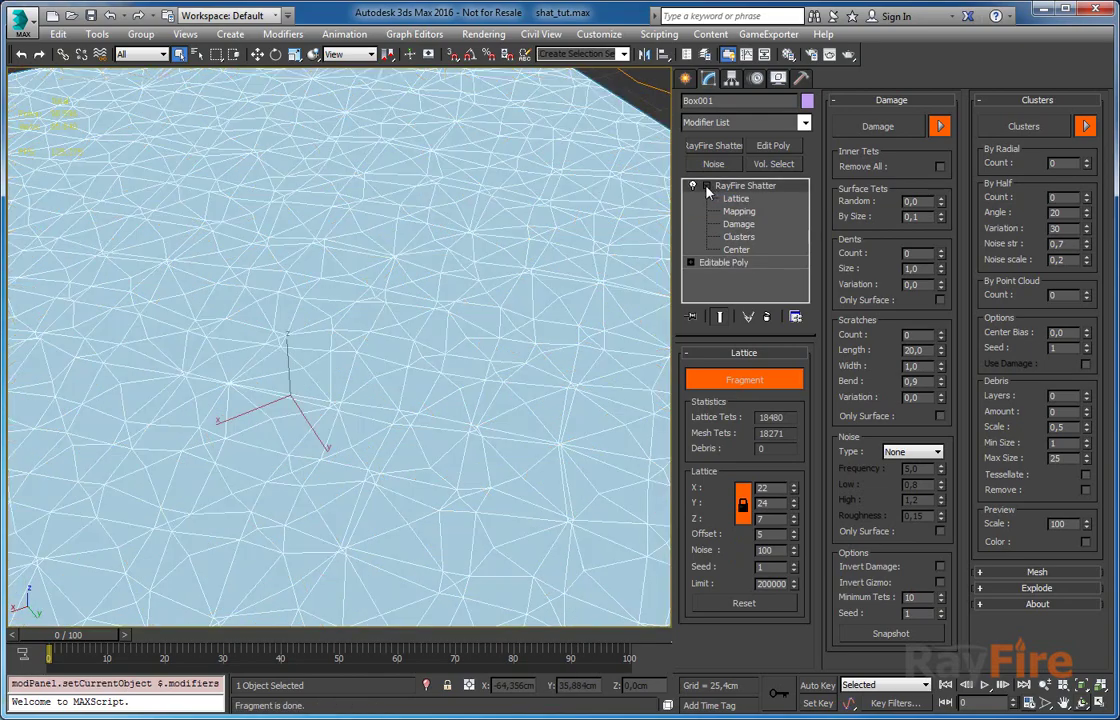
pyautogui.moveTo(390, 326); pyautogui.dragTo(443, 370, button='middle')
pyautogui.scroll(-6, 400, 262)
pyautogui.scroll(3, 462, 322)
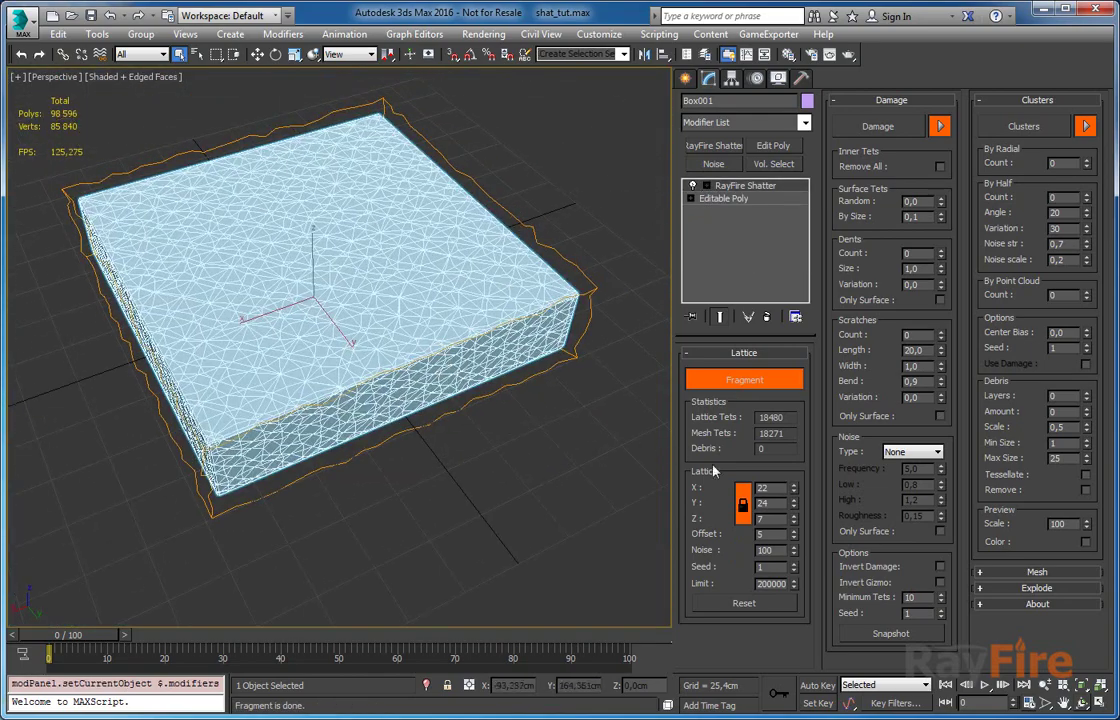
# Try a lattice Noise of 0 to examine the regular fragmentation, and return Noise to 100.
pyautogui.rightClick(794, 551)
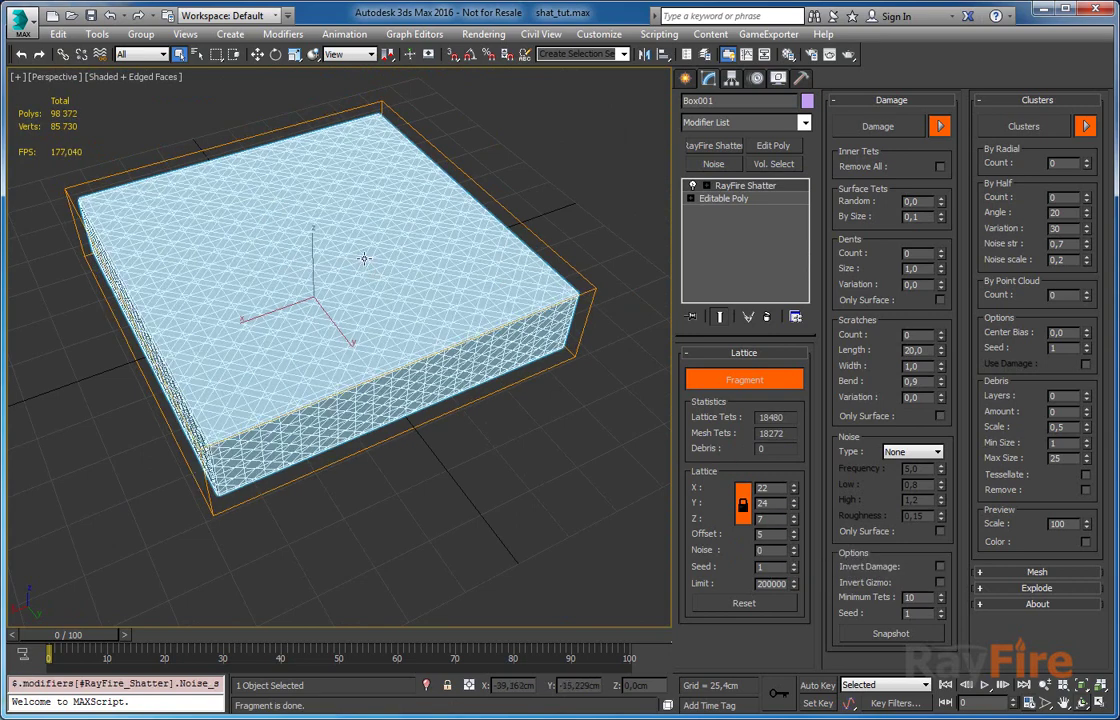
pyautogui.keyDown('alt'); pyautogui.moveTo(364, 258); pyautogui.dragTo(339, 298, button='middle'); pyautogui.keyUp('alt')
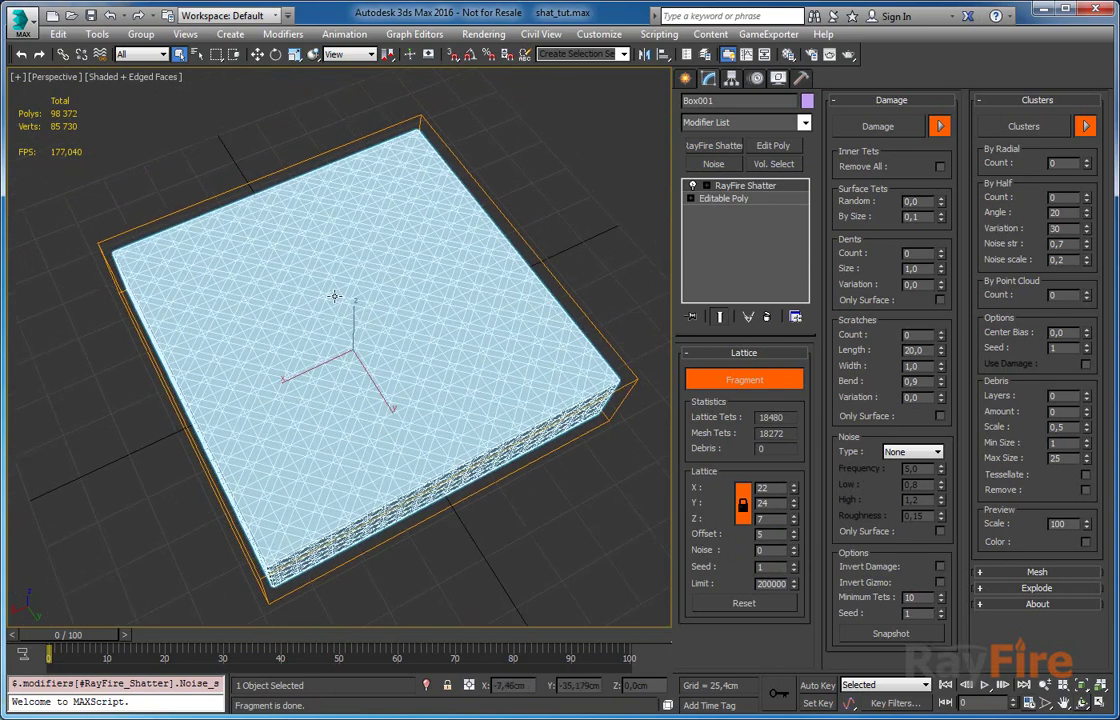
pyautogui.keyDown('alt'); pyautogui.moveTo(292, 260); pyautogui.dragTo(323, 290, button='middle'); pyautogui.keyUp('alt')
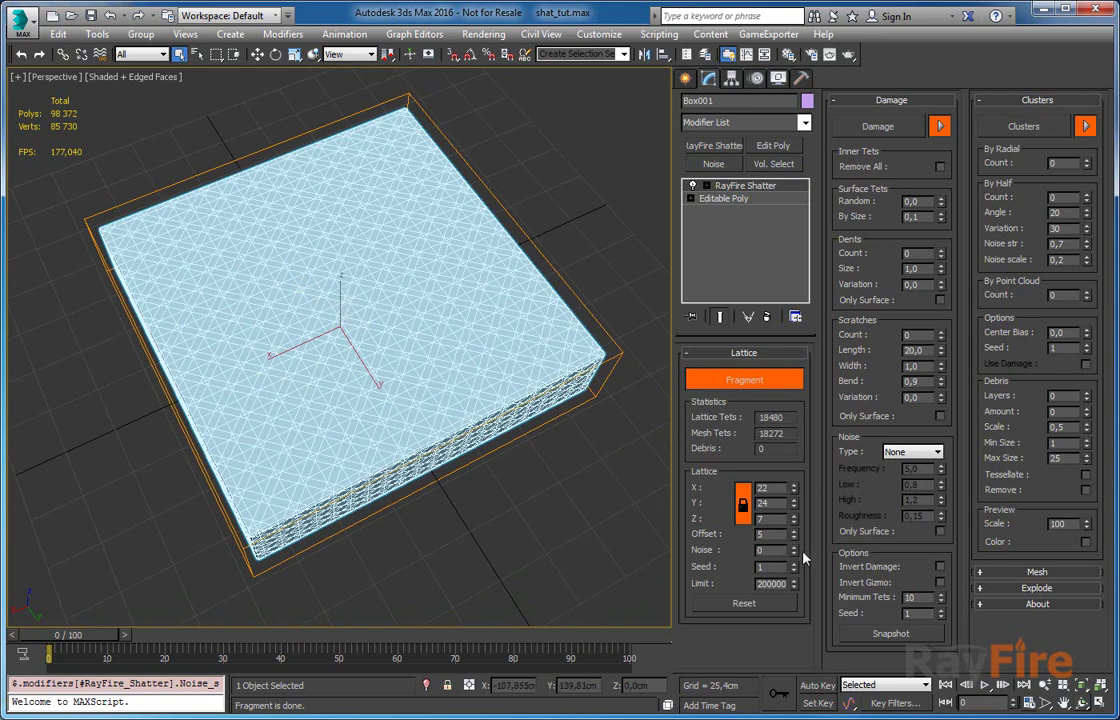
pyautogui.moveTo(795, 549); pyautogui.dragTo(798, 421)
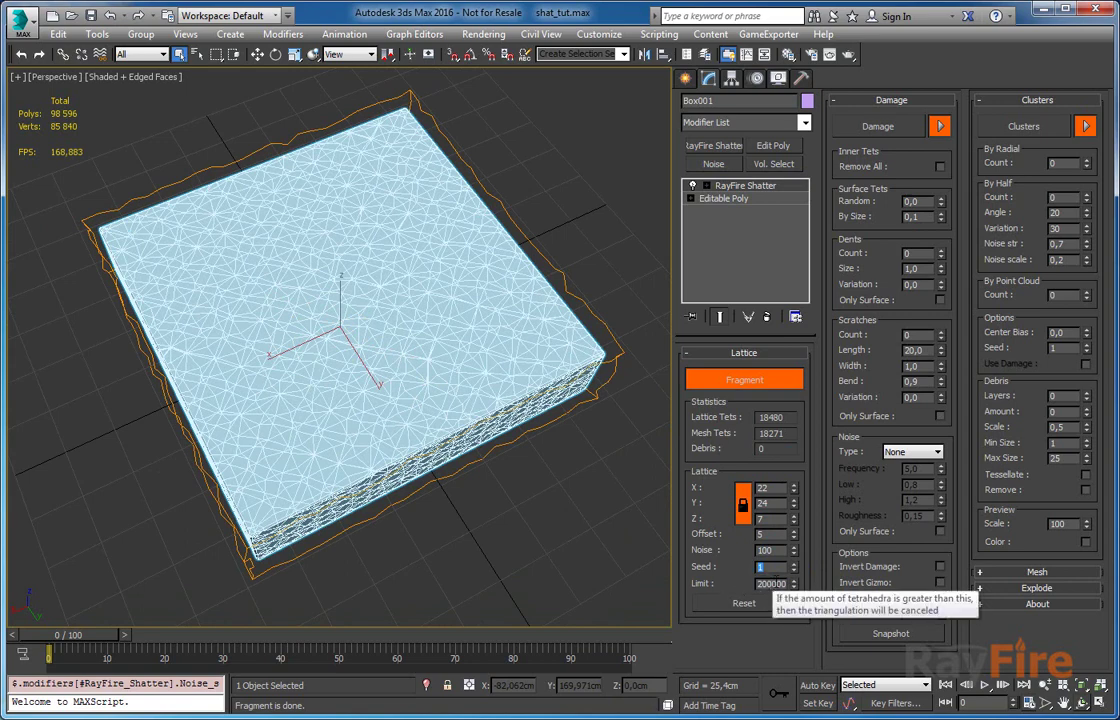
# Try a lattice Limit of 2000, raise it to 20000 and fragment the box again.
pyautogui.press('Tab')
pyautogui.write('2000')
pyautogui.press('Return')
pyautogui.write('1')
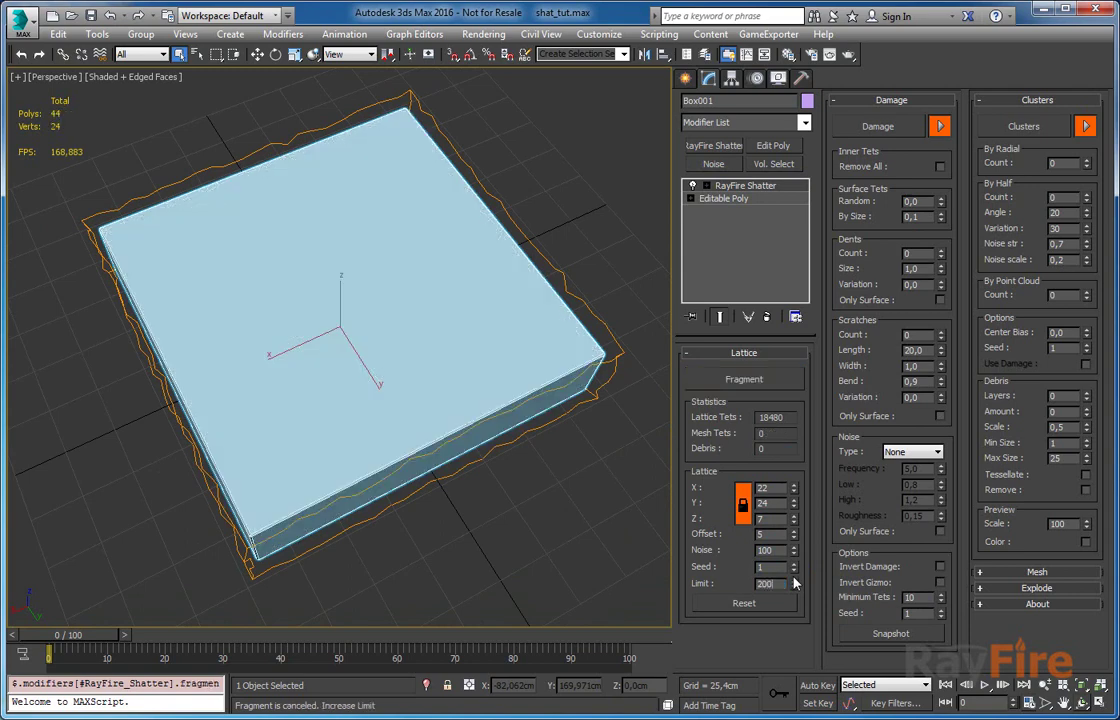
pyautogui.click(765, 381)
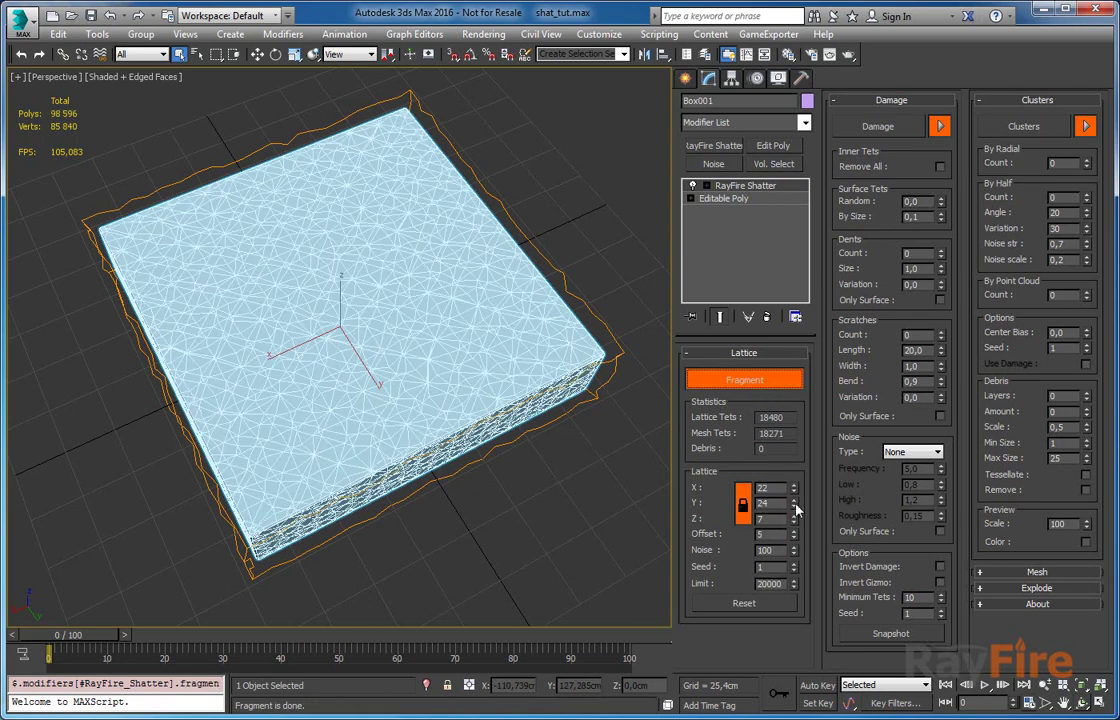
# Raise the lattice resolution to X 27, Y 29, Z 8, set the Limit to 200000 and fragment the box.
pyautogui.moveTo(794, 507); pyautogui.dragTo(793, 494)
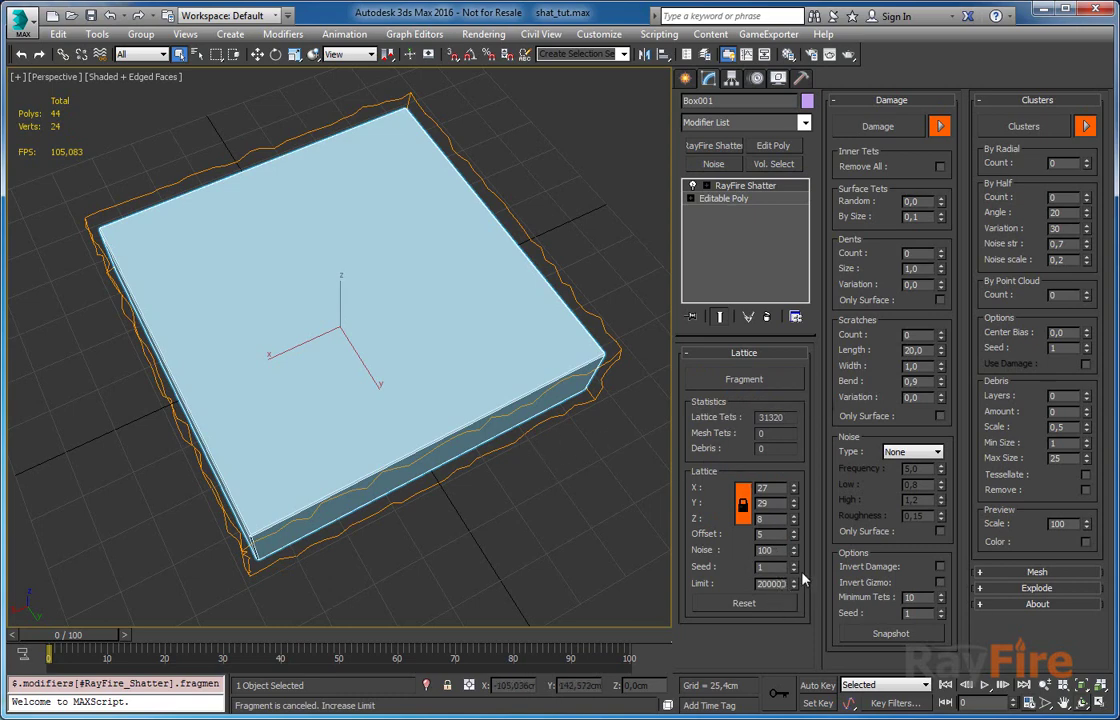
pyautogui.press('Return')
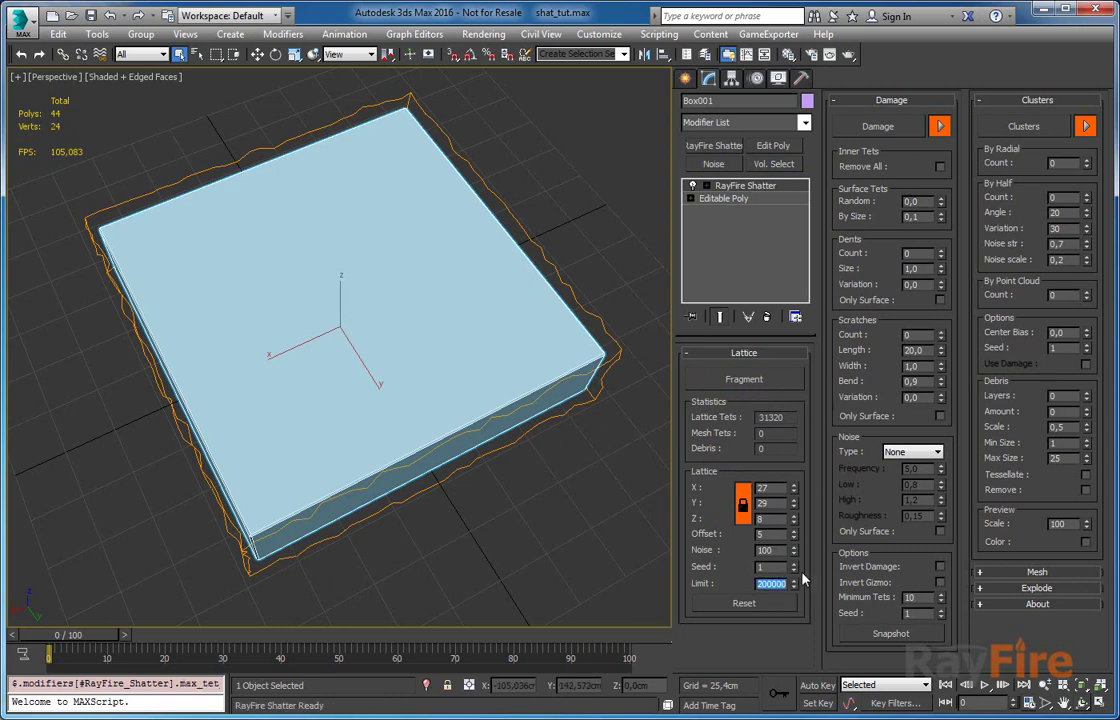
pyautogui.click(756, 384)
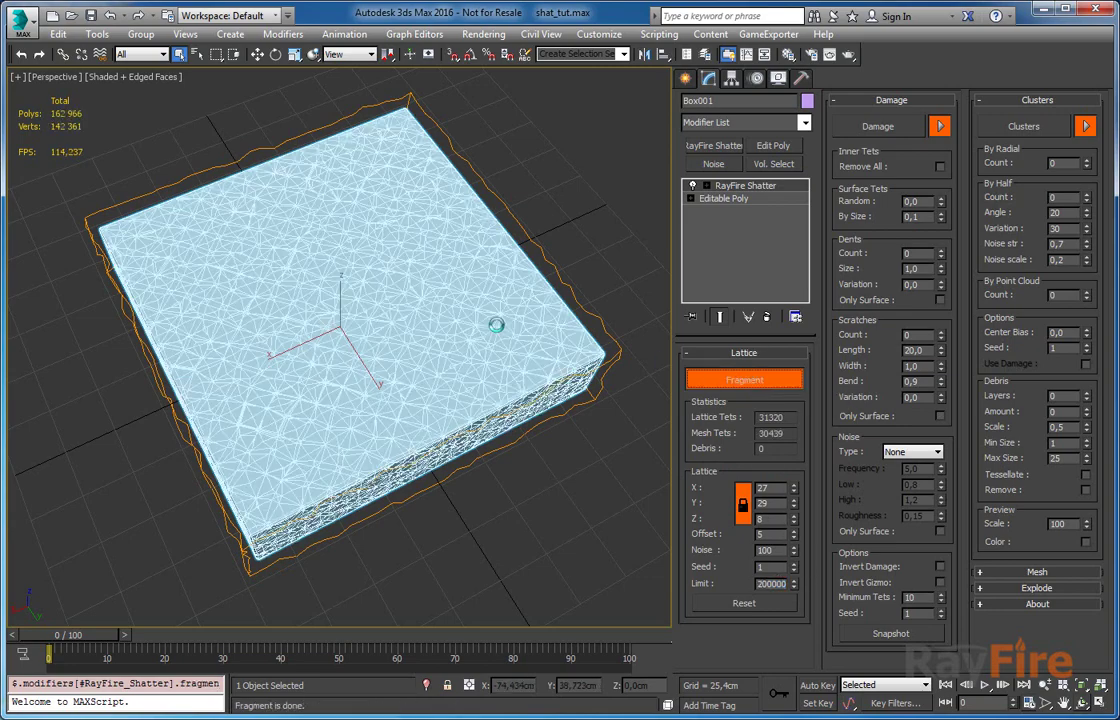
# Display the viewport in wireframe to examine the tetrahedra inside the fragmented box.
pyautogui.keyDown('alt'); pyautogui.moveTo(431, 289); pyautogui.dragTo(314, 308, button='middle'); pyautogui.keyUp('alt')
pyautogui.press('F3')
pyautogui.scroll(10, 318, 310)
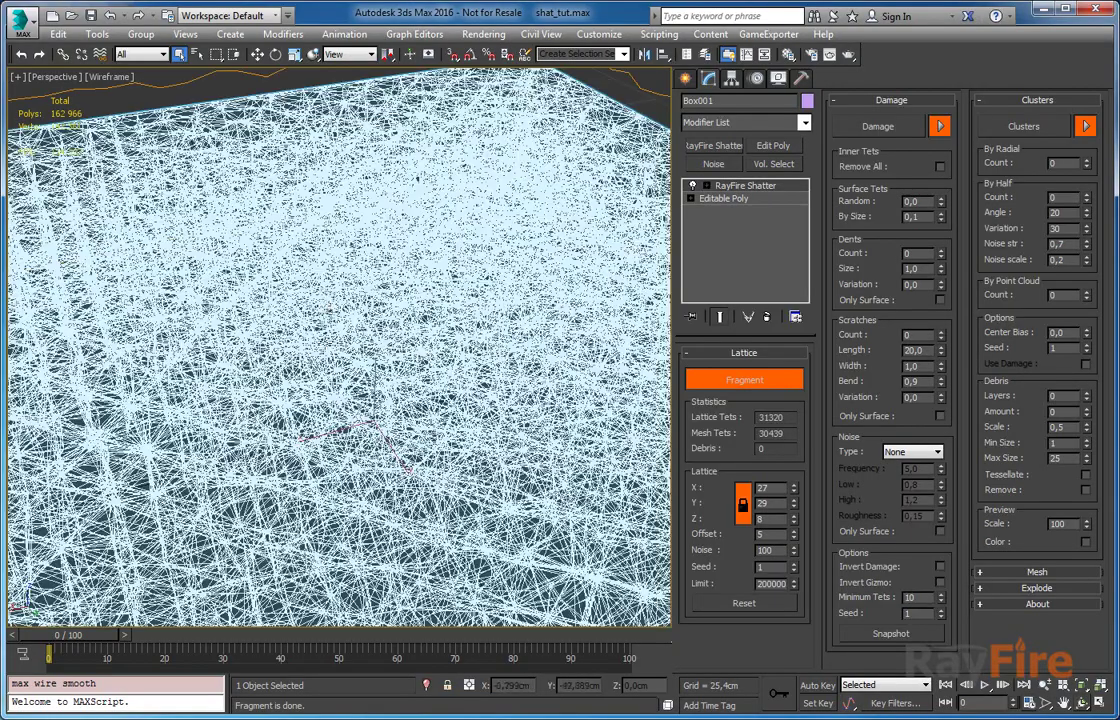
pyautogui.scroll(-12, 300, 315)
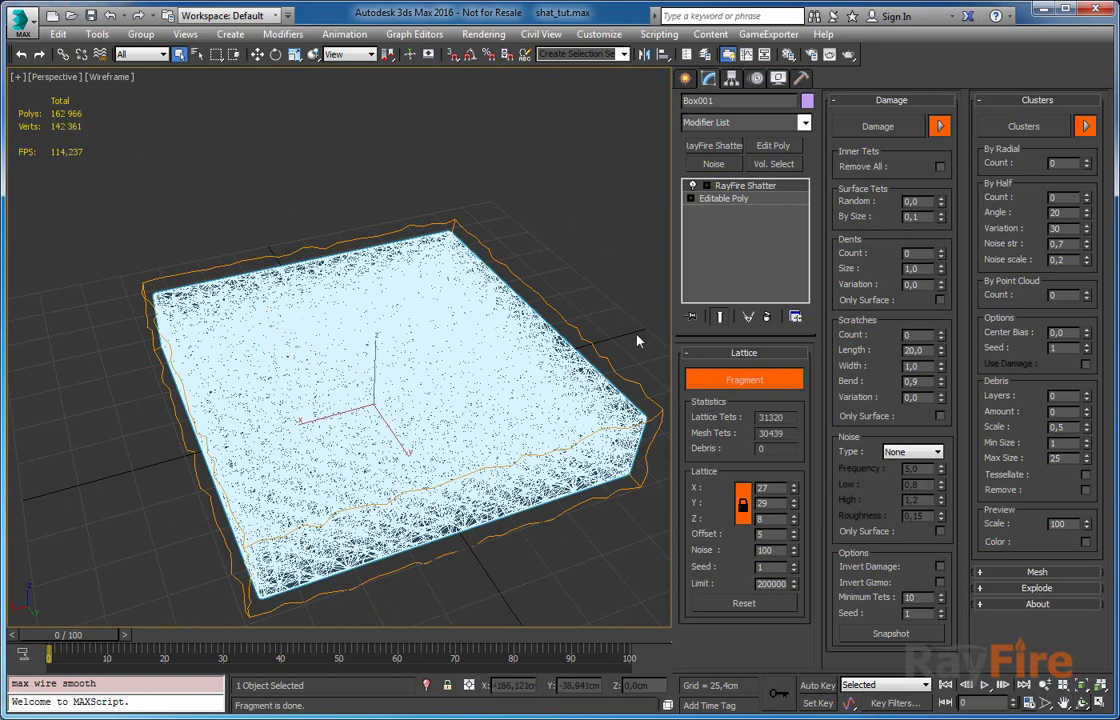
# Turn the fragmentation off and on again to compare the box's polygon count in wireframe.
pyautogui.click(723, 381)
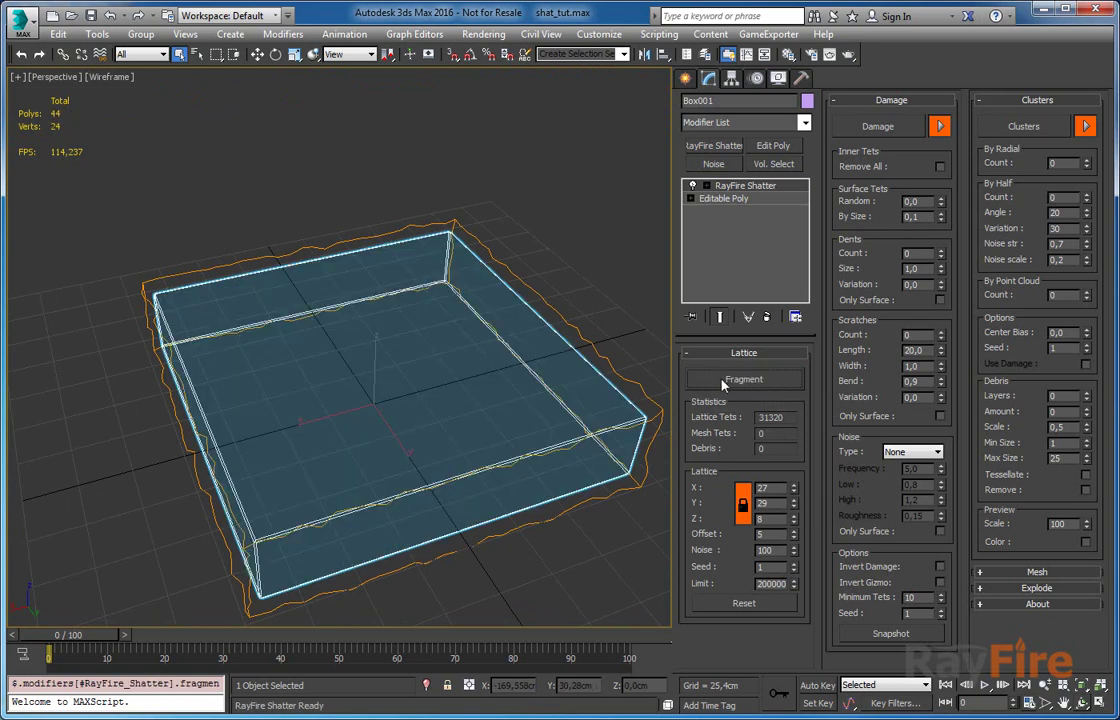
pyautogui.click(723, 381)
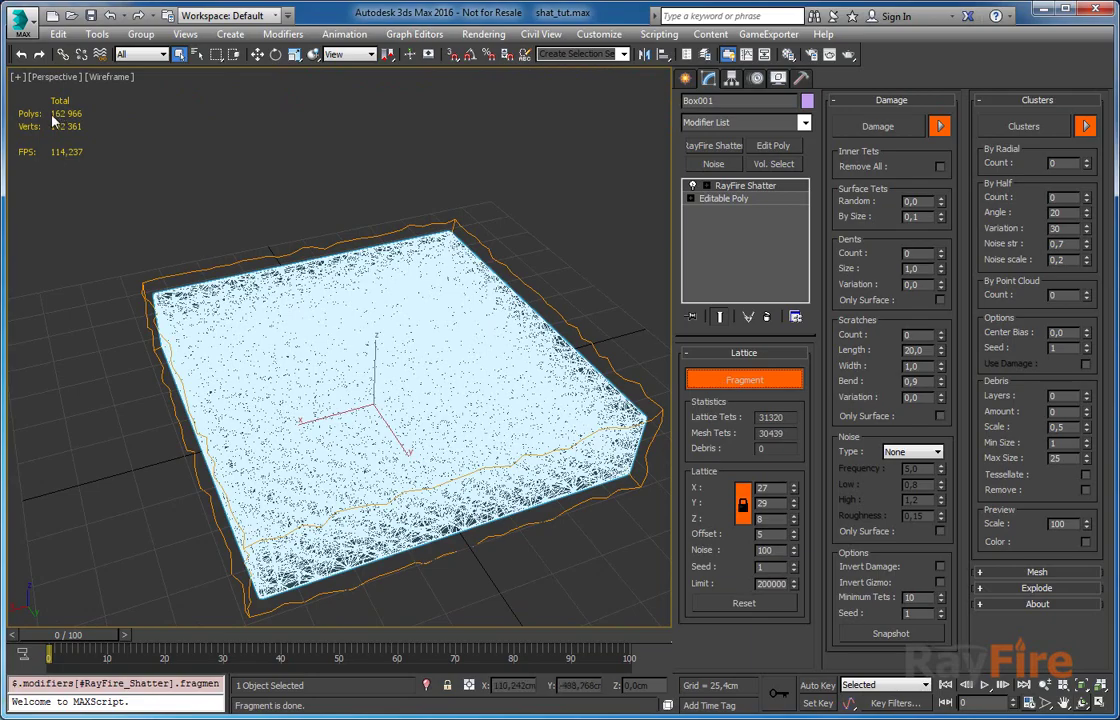
pyautogui.moveTo(146, 208); pyautogui.dragTo(95, 177, button='middle')
pyautogui.moveTo(220, 335)
pyautogui.keyDown('alt'); pyautogui.mouseDown(button='middle')
pyautogui.moveTo(222, 365)
pyautogui.moveTo(225, 320)
pyautogui.mouseUp(button='middle'); pyautogui.keyUp('alt')
pyautogui.moveTo(277, 408); pyautogui.dragTo(421, 366, button='middle')
pyautogui.moveTo(300, 335); pyautogui.dragTo(294, 316, button='middle')
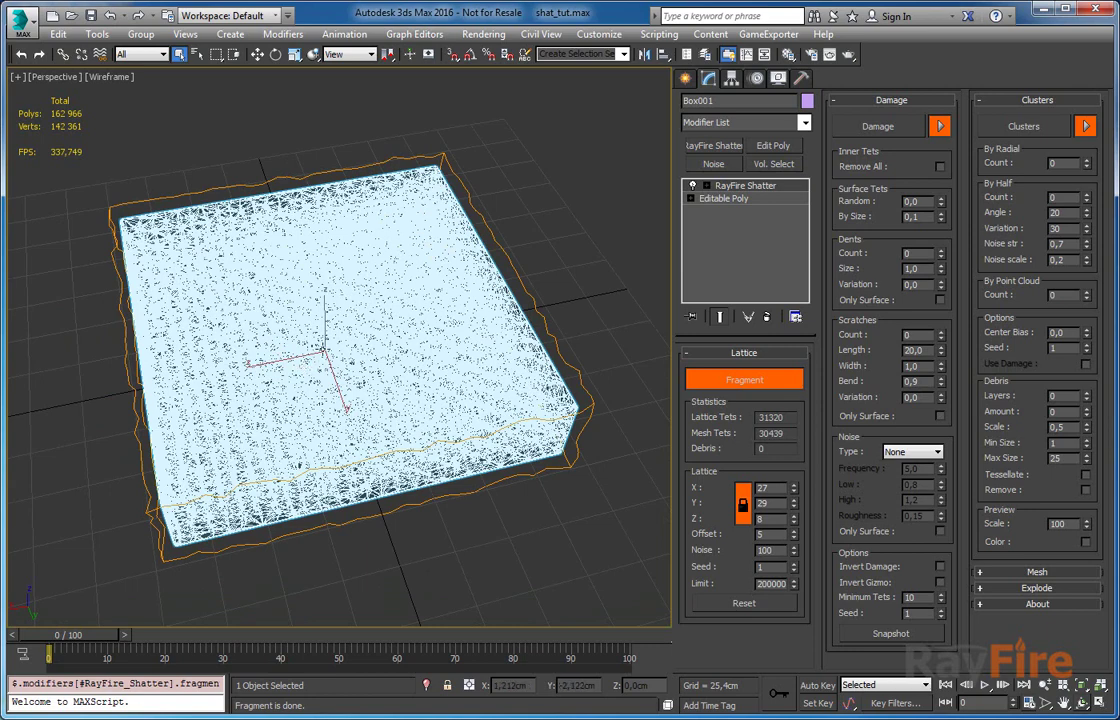
# Return the viewport to shaded display with edged faces and enable Damage for the fragmented box.
pyautogui.press('F3')
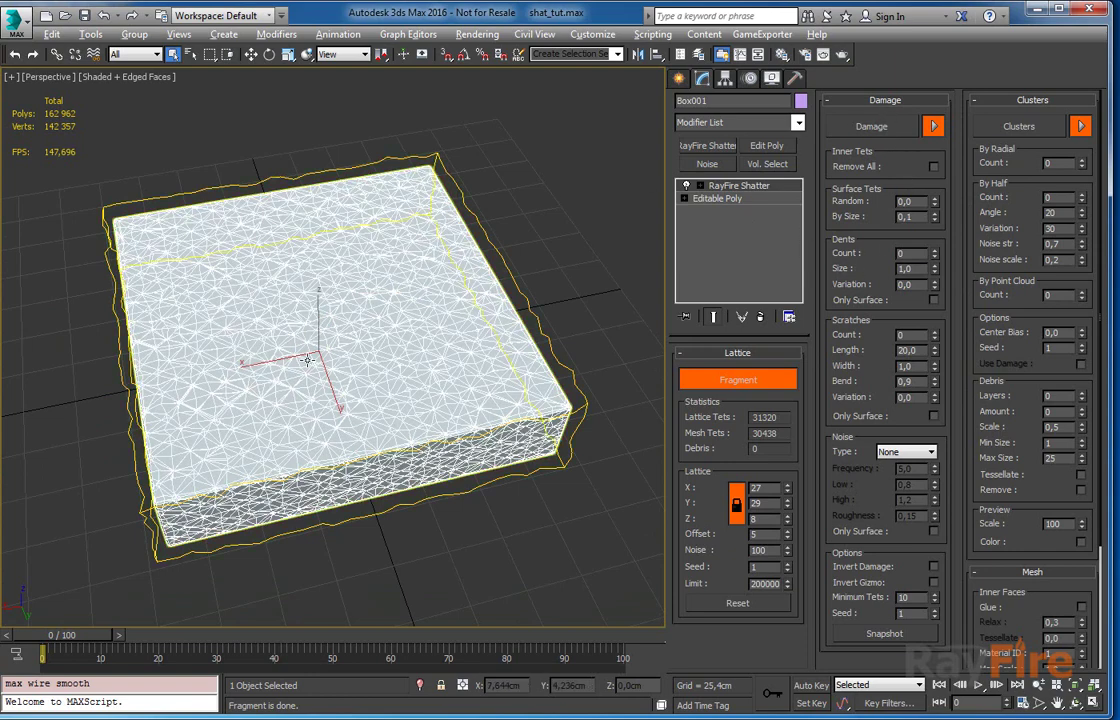
pyautogui.keyDown('alt'); pyautogui.moveTo(262, 330); pyautogui.dragTo(280, 290, button='middle'); pyautogui.keyUp('alt')
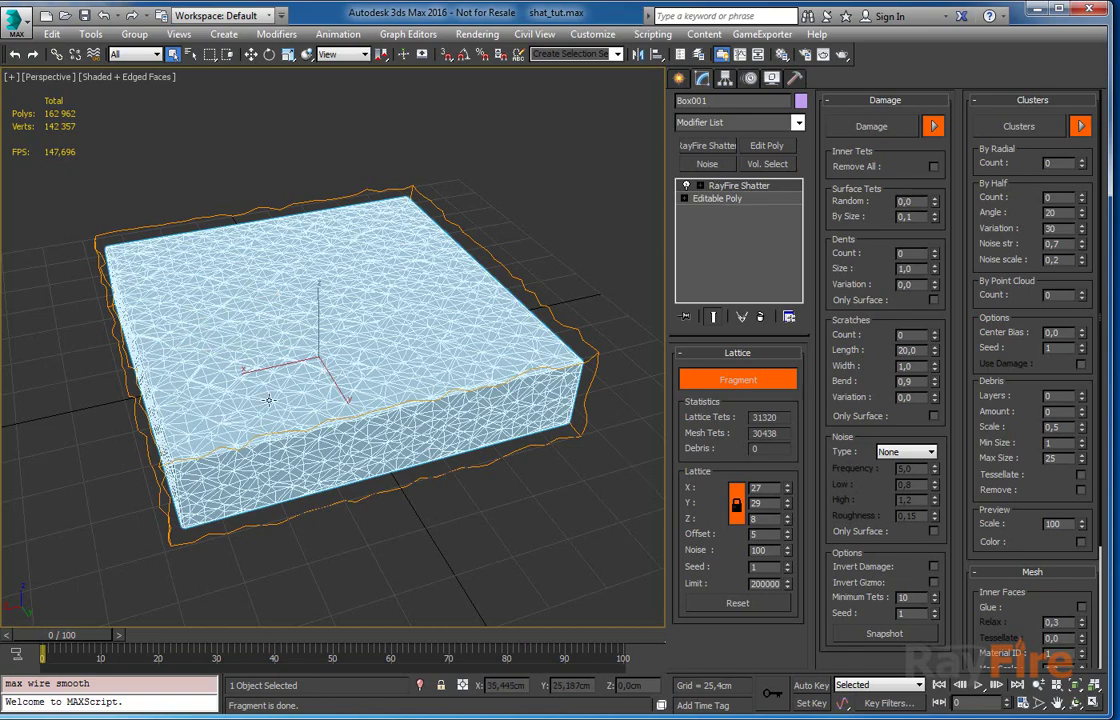
pyautogui.keyDown('alt'); pyautogui.moveTo(255, 350); pyautogui.dragTo(245, 350, button='middle'); pyautogui.keyUp('alt')
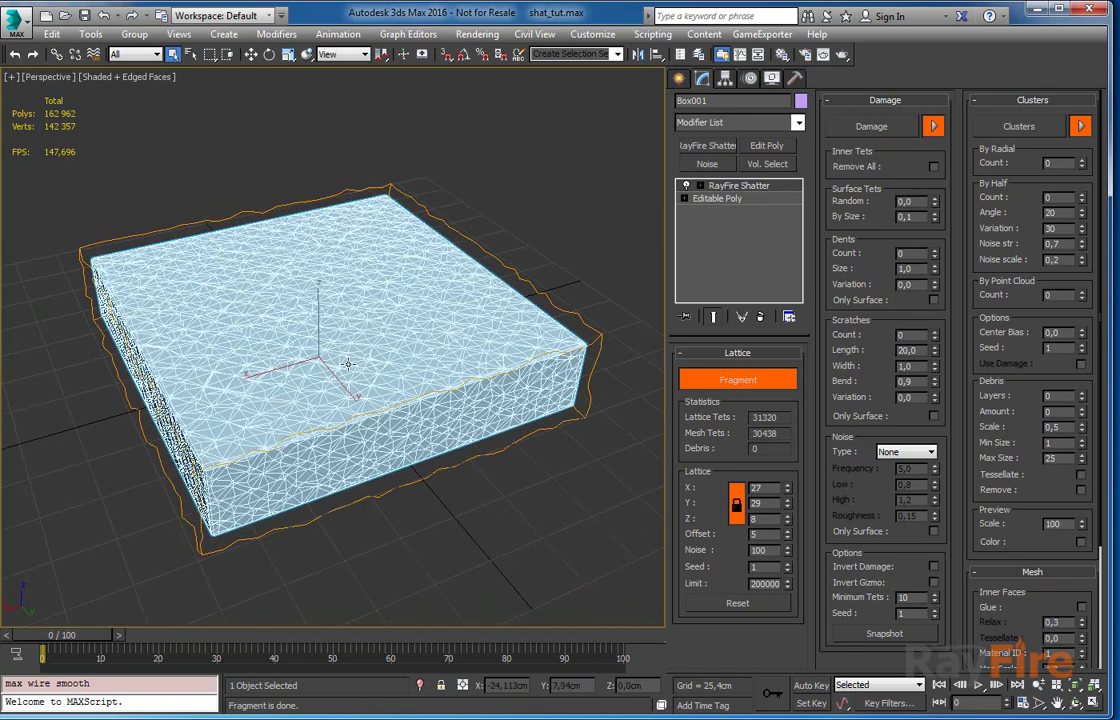
pyautogui.click(874, 127)
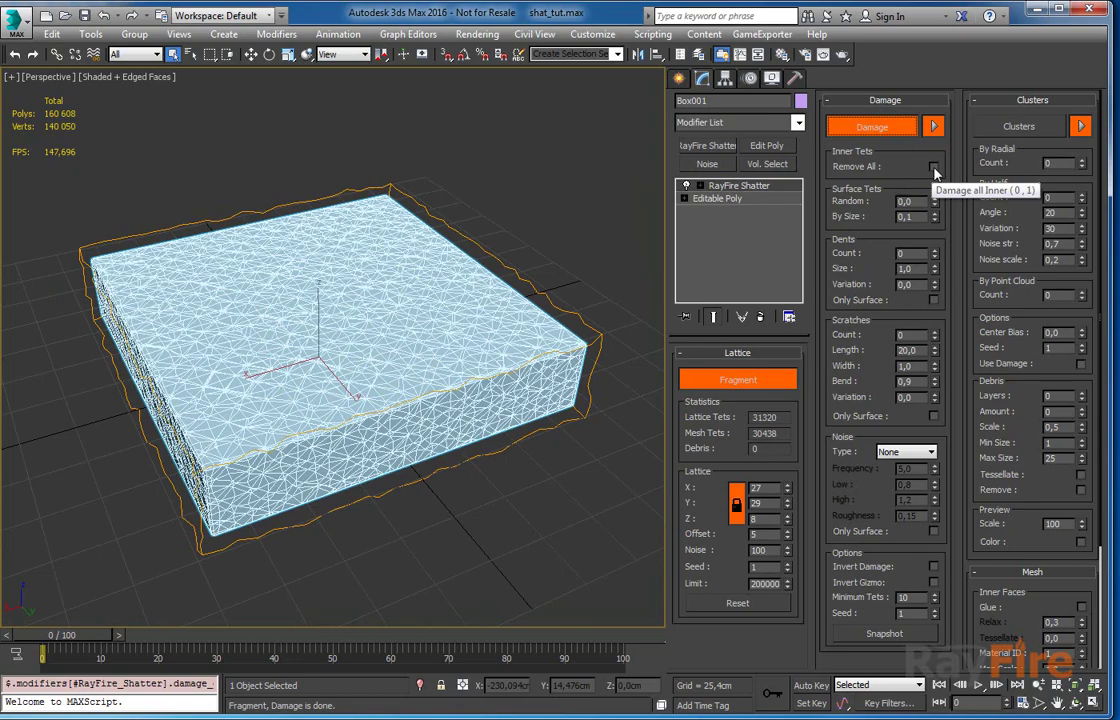
# Try Remove All for the inner tets, inspect the hollow box in wireframe, and disable the option again.
pyautogui.click(933, 167)
pyautogui.press('F3')
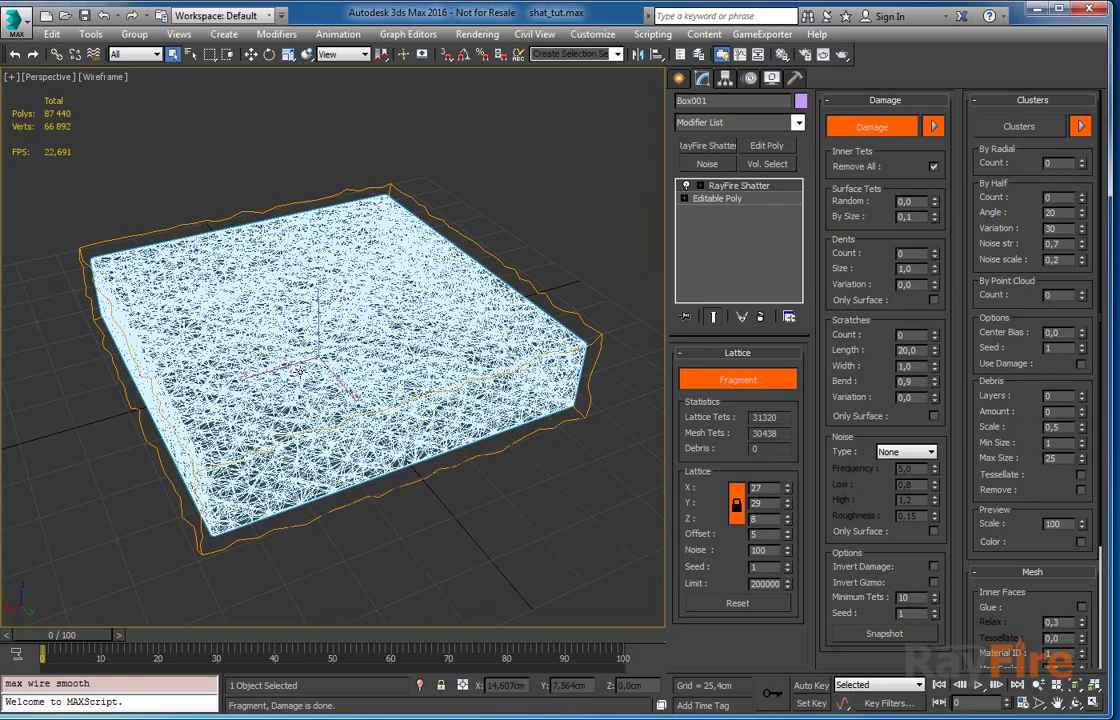
pyautogui.scroll(5, 299, 371)
pyautogui.scroll(-5, 308, 378)
pyautogui.moveTo(310, 378)
pyautogui.keyDown('alt'); pyautogui.mouseDown(button='middle')
pyautogui.moveTo(308, 355)
pyautogui.moveTo(298, 363)
pyautogui.mouseUp(button='middle'); pyautogui.keyUp('alt')
pyautogui.click(933, 166)
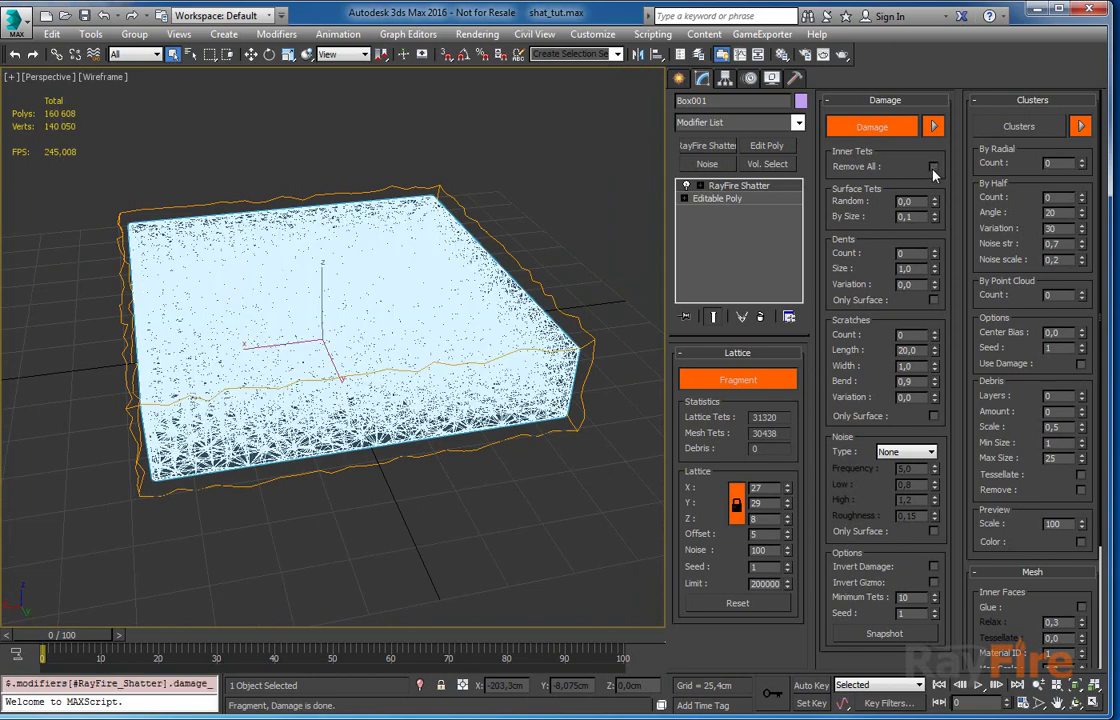
# Enable Remove All for the inner tets and return the viewport to shaded display with edged faces.
pyautogui.click(933, 166)
pyautogui.keyDown('alt'); pyautogui.moveTo(358, 296); pyautogui.dragTo(420, 356, button='middle'); pyautogui.keyUp('alt')
pyautogui.keyDown('alt'); pyautogui.moveTo(452, 311); pyautogui.dragTo(402, 301, button='middle'); pyautogui.keyUp('alt')
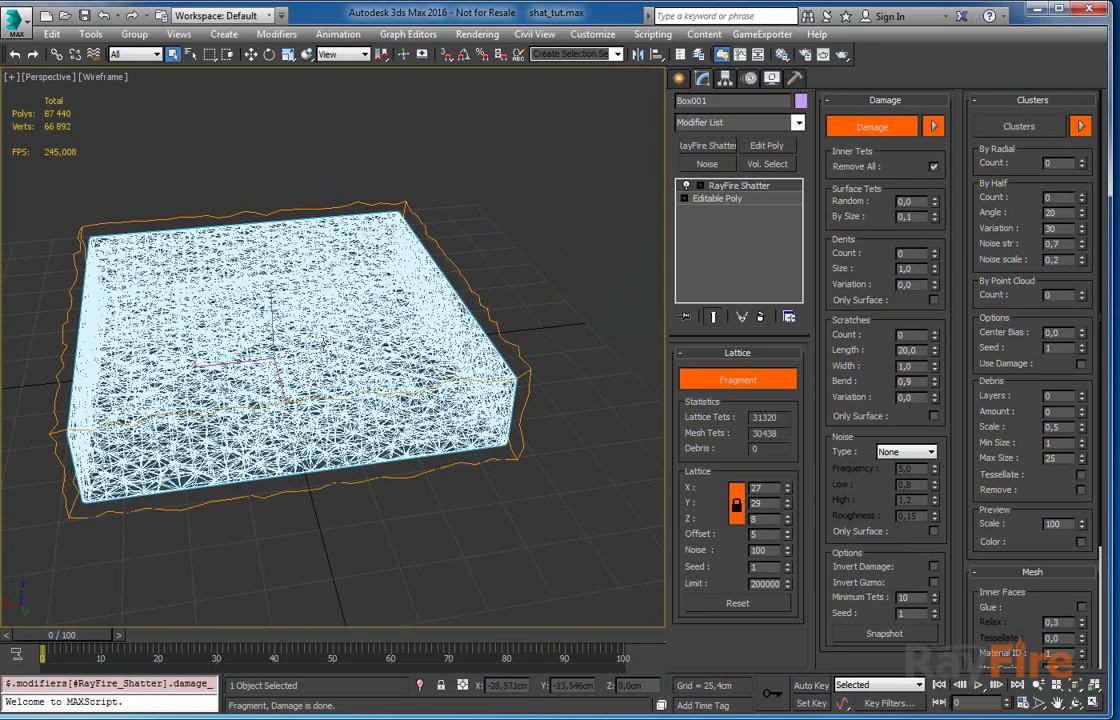
pyautogui.press('F3')
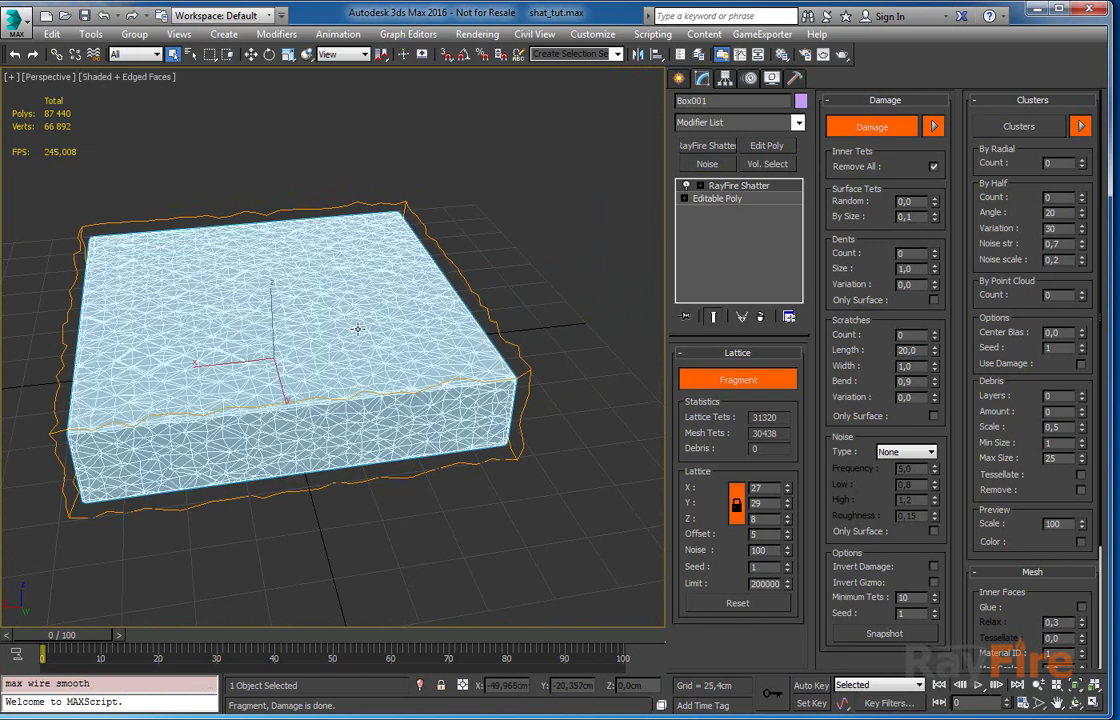
pyautogui.keyDown('alt'); pyautogui.moveTo(312, 317); pyautogui.dragTo(383, 290, button='middle'); pyautogui.keyUp('alt')
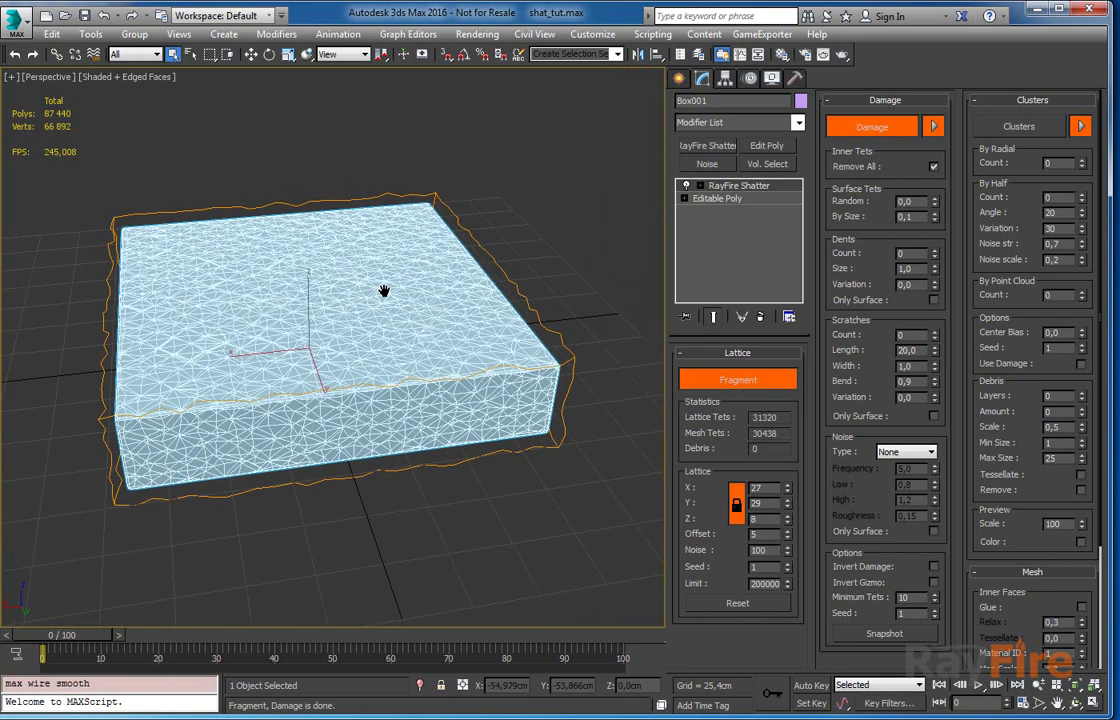
# Add an Edit Poly modifier, select the elements in about half of the box, and move them away along X.
pyautogui.click(766, 146)
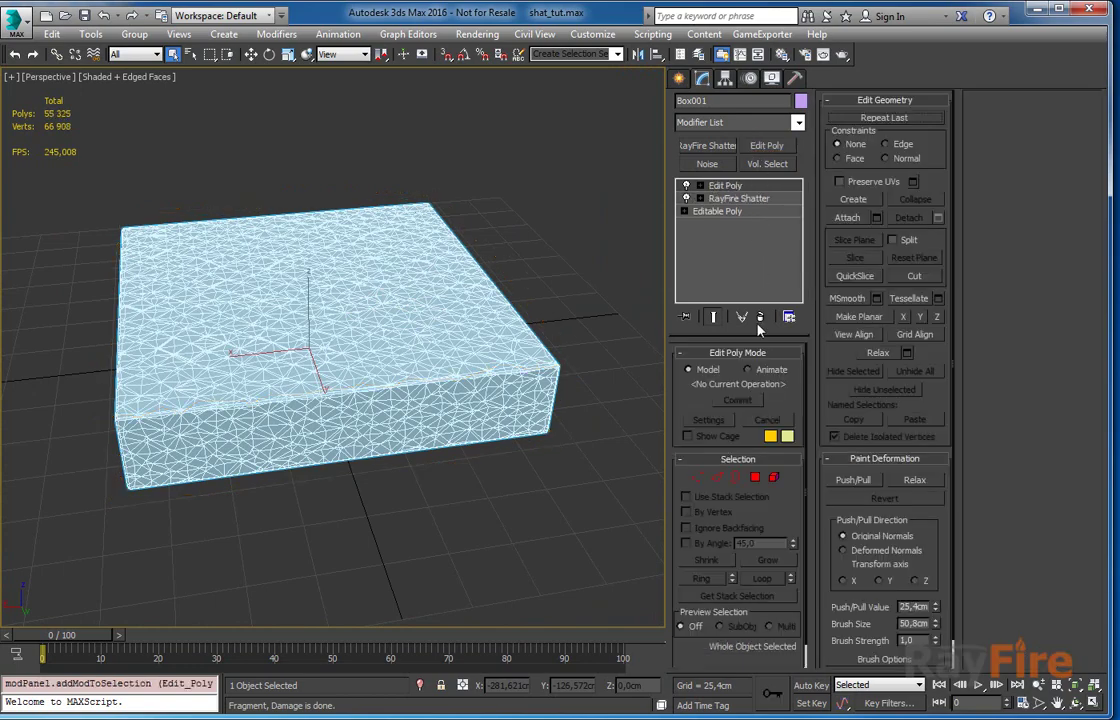
pyautogui.click(775, 478)
pyautogui.click(74, 220)
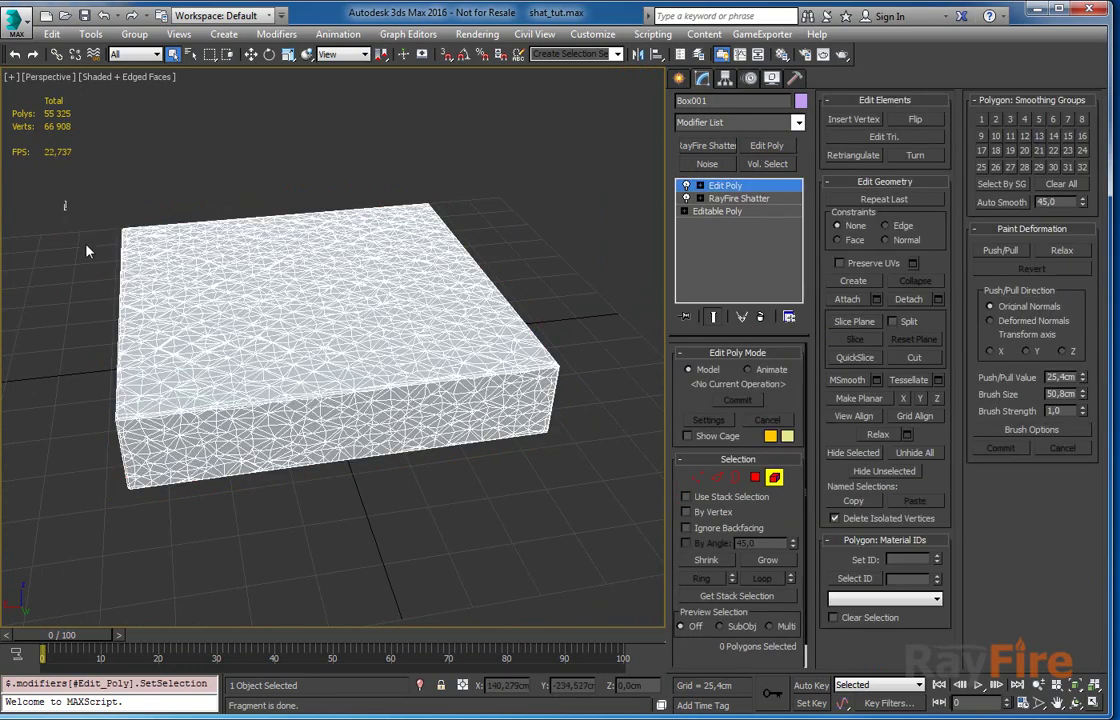
pyautogui.moveTo(120, 290); pyautogui.dragTo(292, 530)
pyautogui.press('w')
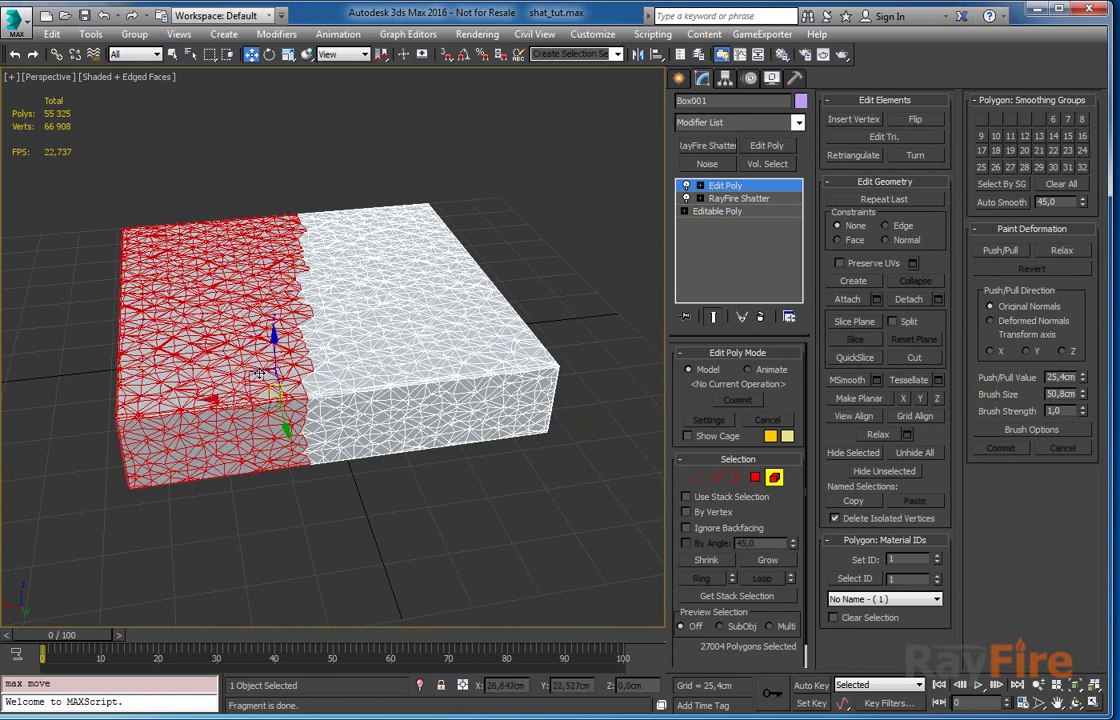
pyautogui.moveTo(258, 372); pyautogui.dragTo(24, 385)
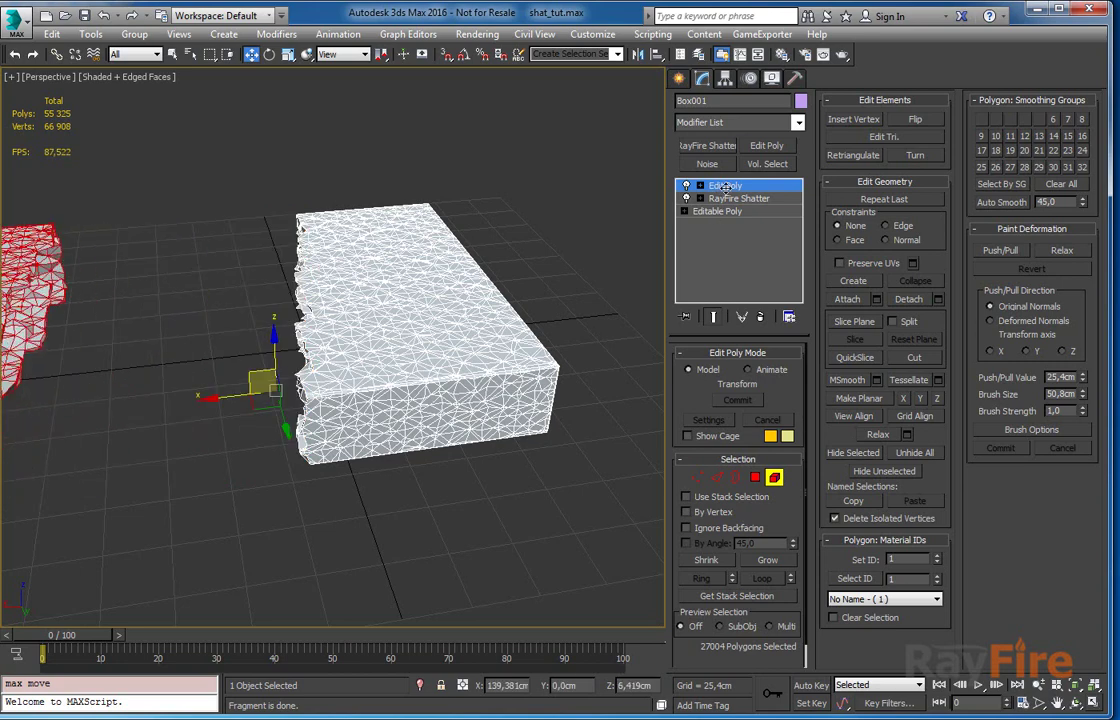
# Leave element editing, examine the open cross-sections of the separated halves, and remove the Edit Poly modifier.
pyautogui.click(726, 186)
pyautogui.moveTo(200, 300); pyautogui.dragTo(307, 218, button='middle')
pyautogui.scroll(3, 279, 239)
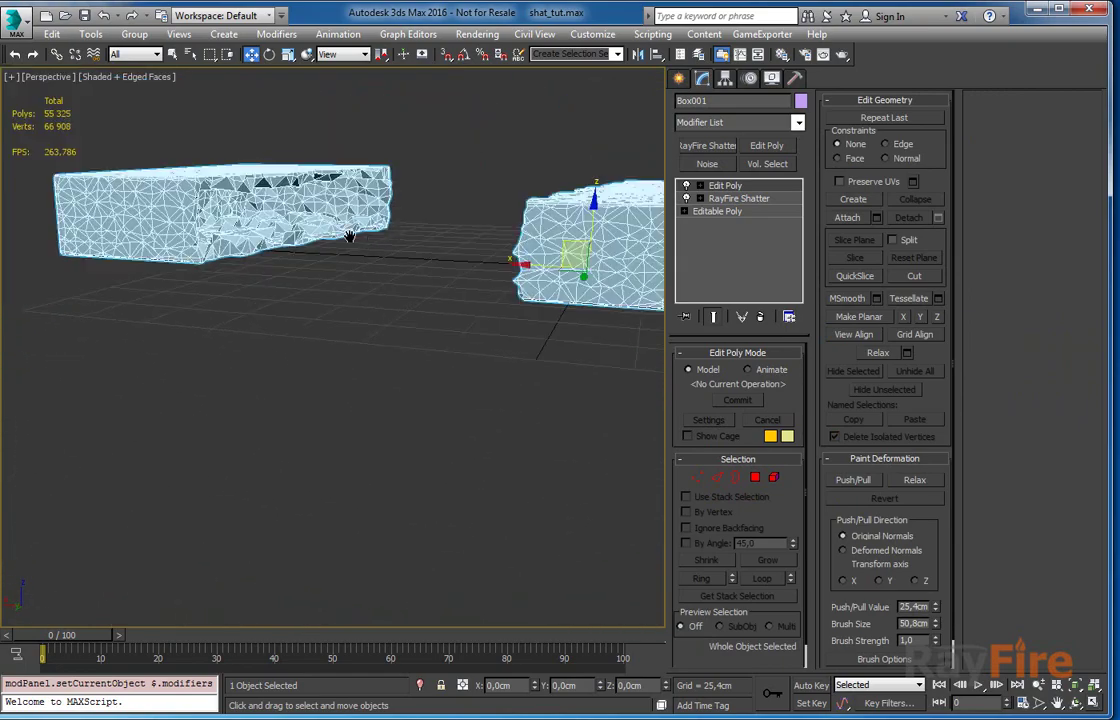
pyautogui.moveTo(555, 250); pyautogui.dragTo(410, 243)
pyautogui.keyDown('alt'); pyautogui.moveTo(410, 243); pyautogui.dragTo(489, 188, button='middle'); pyautogui.keyUp('alt')
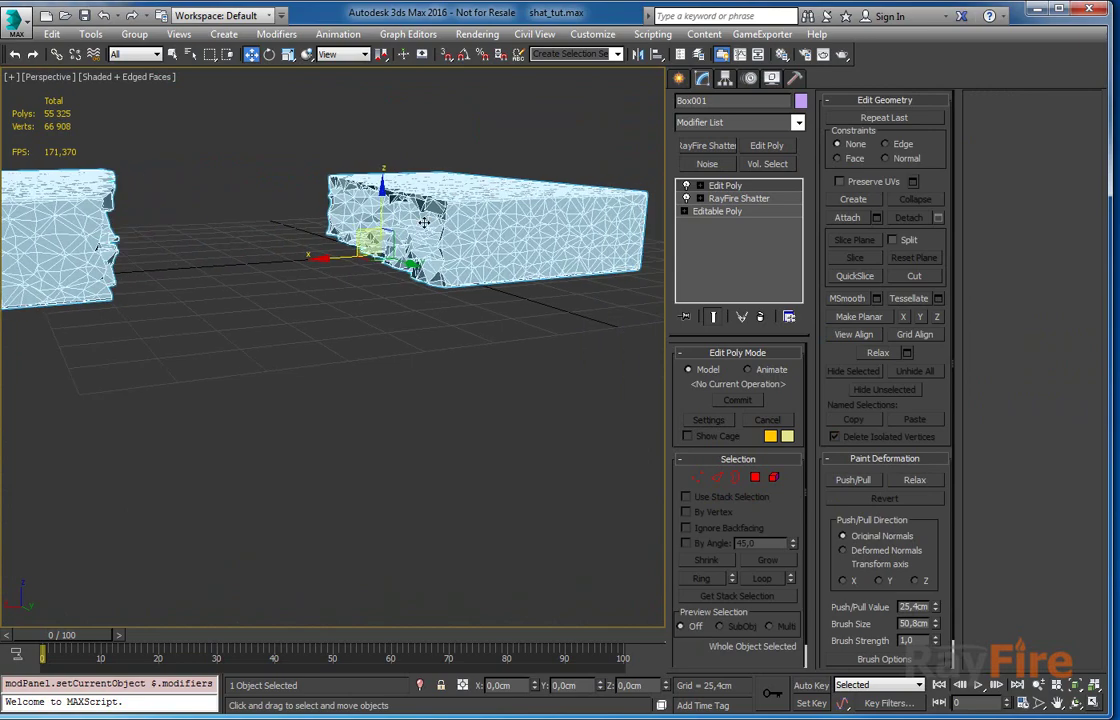
pyautogui.keyDown('alt'); pyautogui.moveTo(424, 222); pyautogui.dragTo(408, 276, button='middle'); pyautogui.keyUp('alt')
pyautogui.click(761, 316)
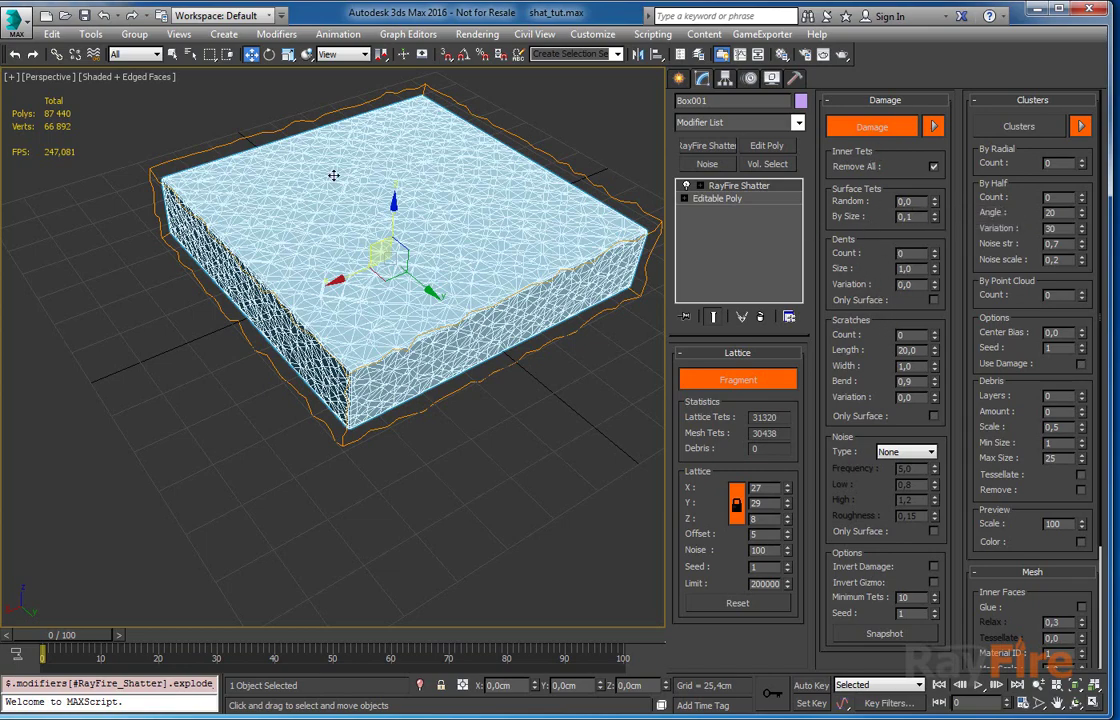
# Set the Surface Tets Random value to 50 and inspect the damaged shell in shaded display without edged faces.
pyautogui.keyDown('alt'); pyautogui.moveTo(332, 175); pyautogui.dragTo(312, 207, button='middle'); pyautogui.keyUp('alt')
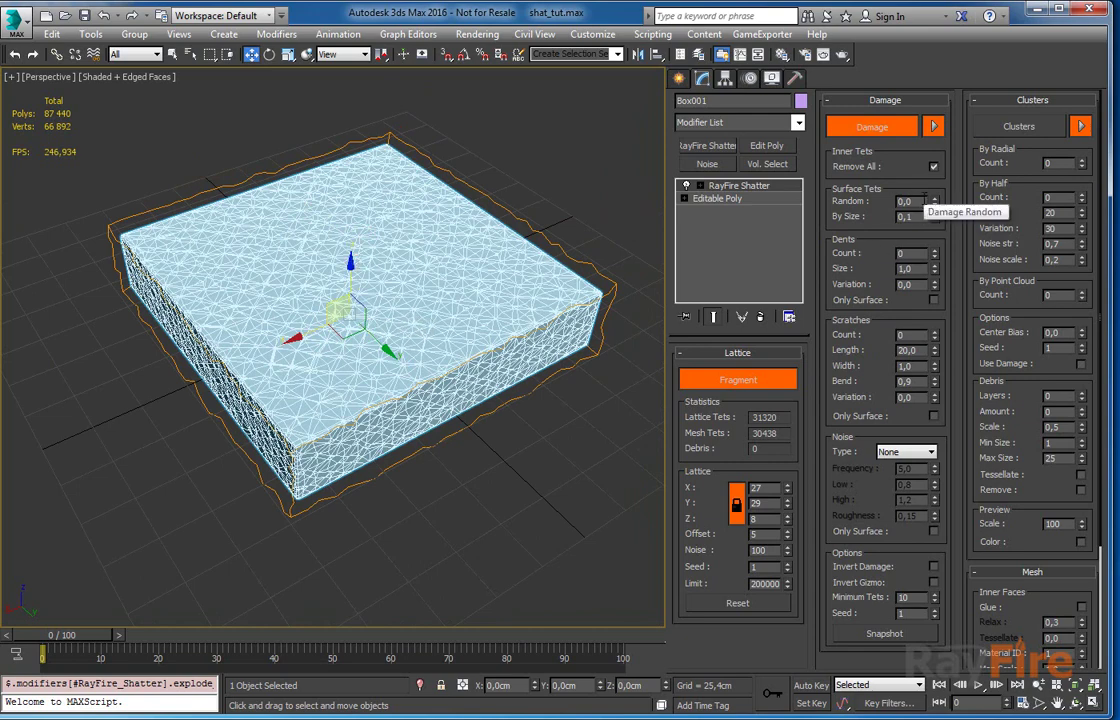
pyautogui.moveTo(911, 201); pyautogui.dragTo(902, 202)
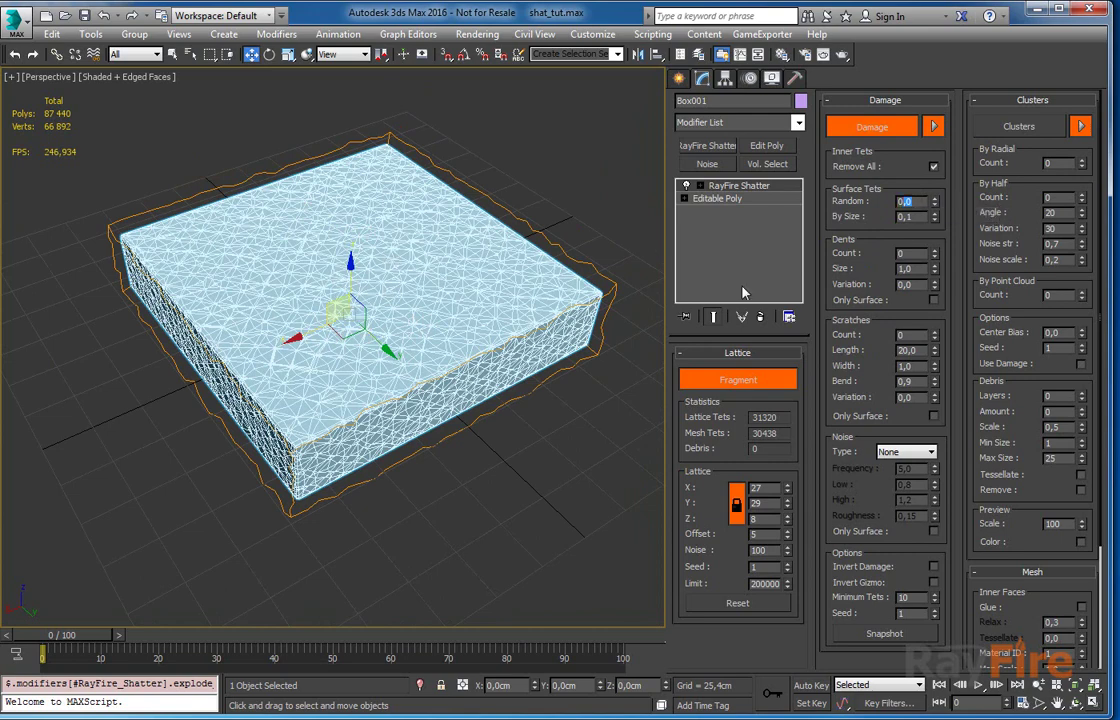
pyautogui.moveTo(914, 201); pyautogui.dragTo(880, 200)
pyautogui.press('Return')
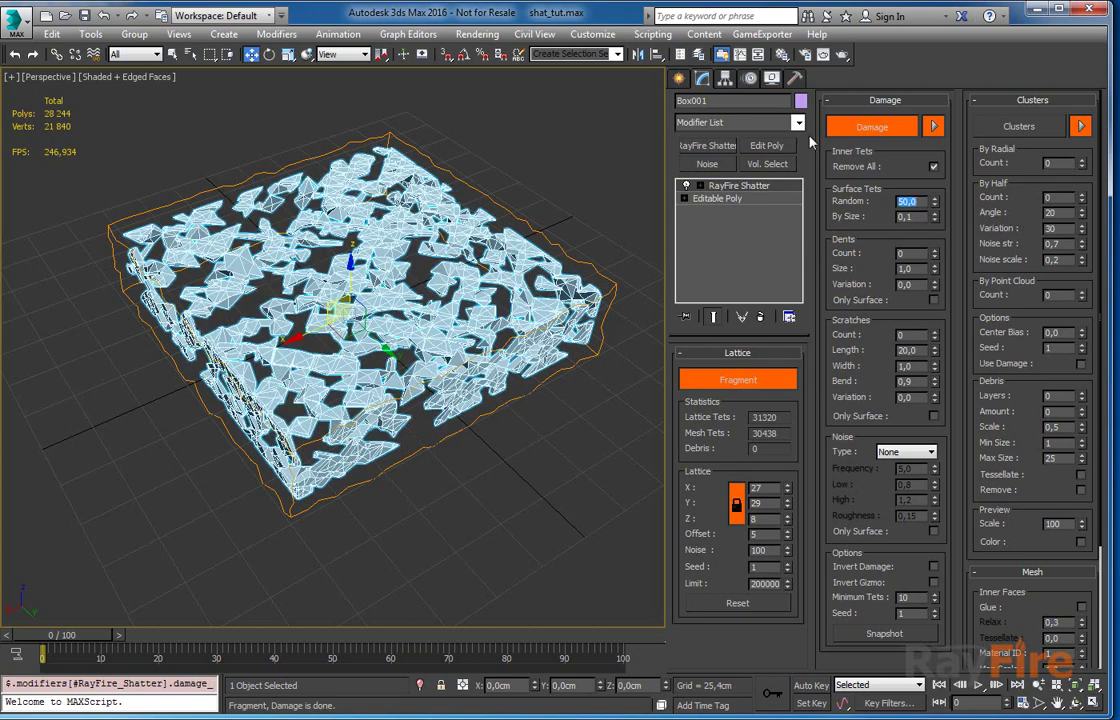
pyautogui.moveTo(577, 251)
pyautogui.keyDown('alt'); pyautogui.mouseDown(button='middle')
pyautogui.moveTo(421, 302)
pyautogui.moveTo(435, 350)
pyautogui.mouseUp(button='middle'); pyautogui.keyUp('alt')
pyautogui.scroll(3, 421, 302)
pyautogui.scroll(-3, 421, 302)
pyautogui.press('F4')
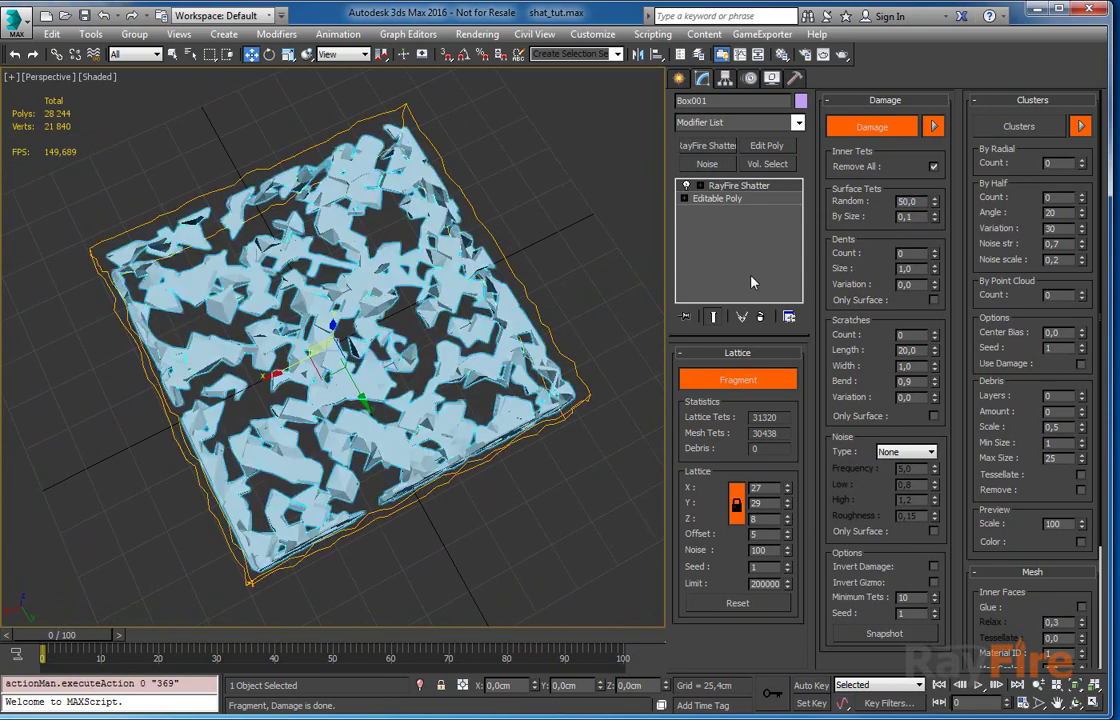
# Disable Remove All for the inner tets and view the randomly damaged surface of the box.
pyautogui.click(934, 168)
pyautogui.keyDown('alt'); pyautogui.moveTo(394, 327); pyautogui.dragTo(390, 284, button='middle'); pyautogui.keyUp('alt')
pyautogui.moveTo(279, 395); pyautogui.dragTo(312, 408, button='middle')
# Set the inner faces' Material ID to 2 in the Mesh settings and inspect the damaged box.
pyautogui.scroll(-3, 968, 403)
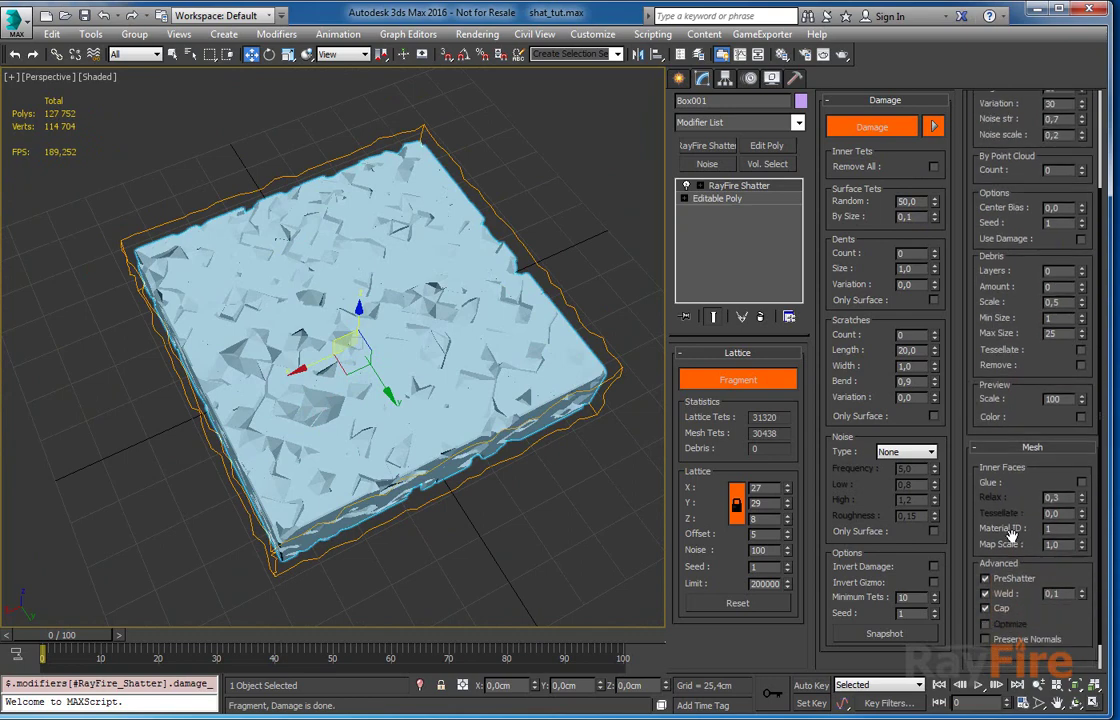
pyautogui.keyDown('alt'); pyautogui.moveTo(416, 365); pyautogui.dragTo(413, 355, button='middle'); pyautogui.keyUp('alt')
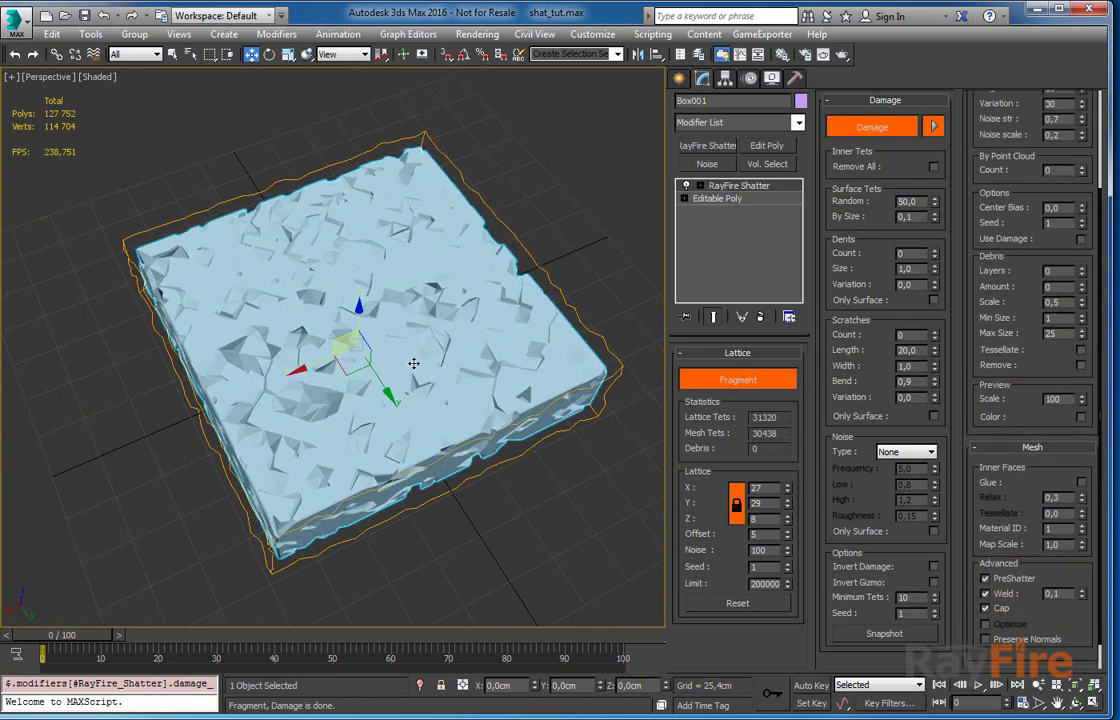
pyautogui.click(1082, 526)
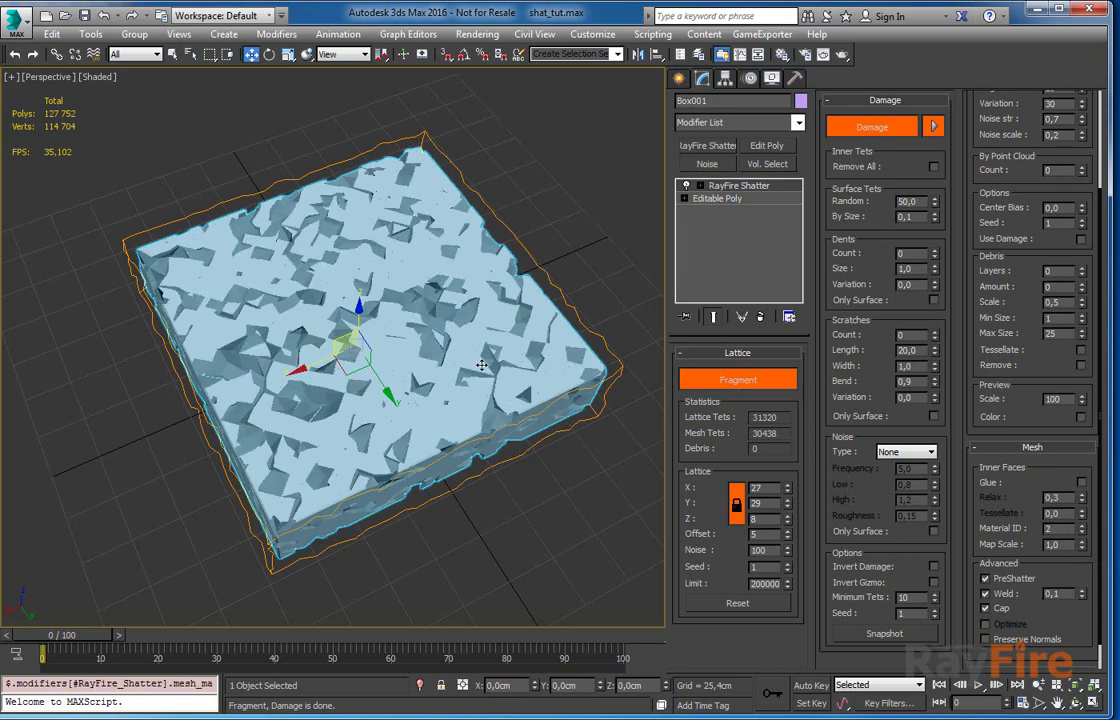
pyautogui.keyDown('alt'); pyautogui.moveTo(396, 318); pyautogui.dragTo(361, 300, button='middle'); pyautogui.keyUp('alt')
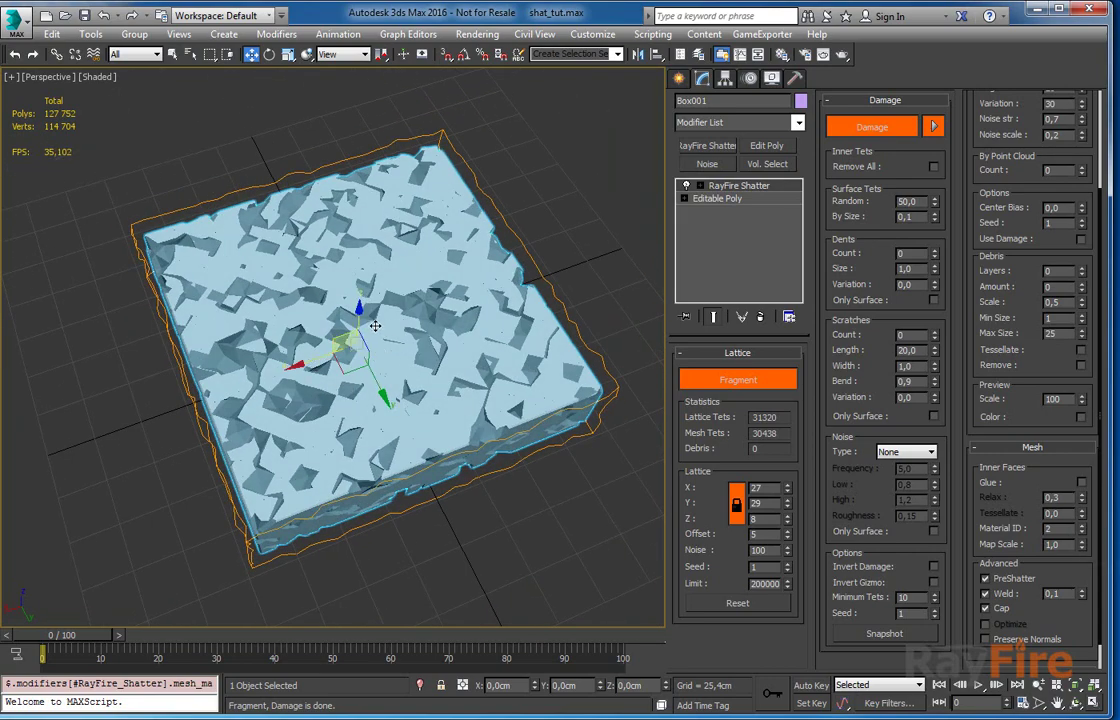
pyautogui.keyDown('alt'); pyautogui.moveTo(392, 305); pyautogui.dragTo(448, 320, button='middle'); pyautogui.keyUp('alt')
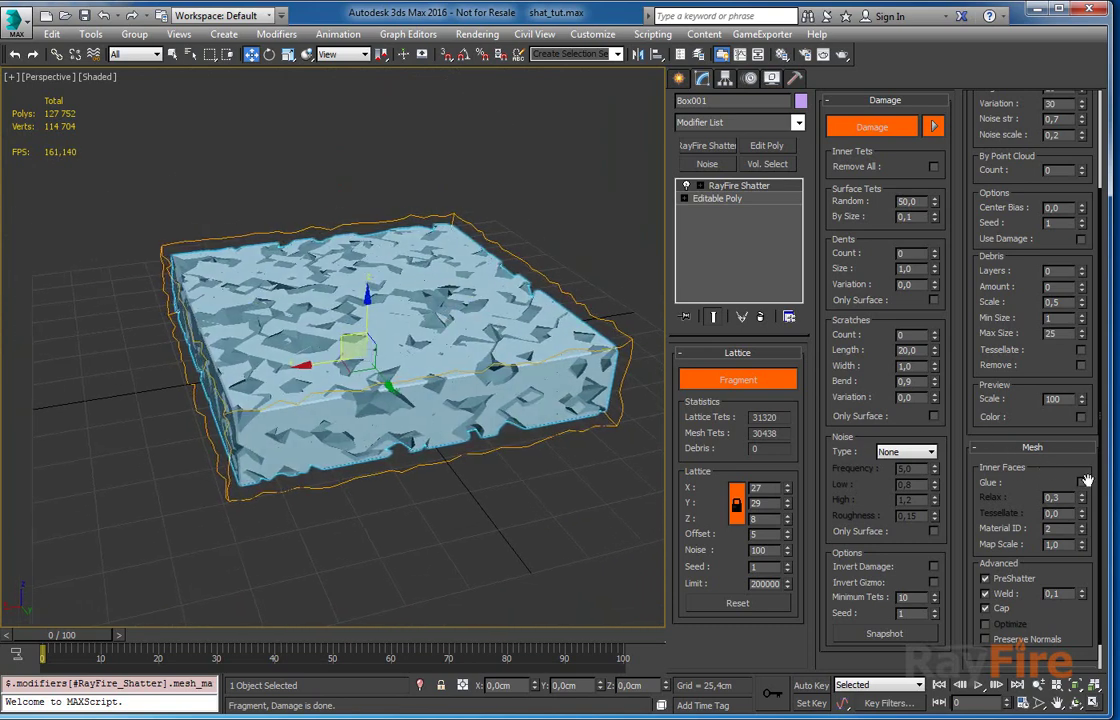
pyautogui.keyDown('alt'); pyautogui.moveTo(290, 257); pyautogui.dragTo(322, 303, button='middle'); pyautogui.keyUp('alt')
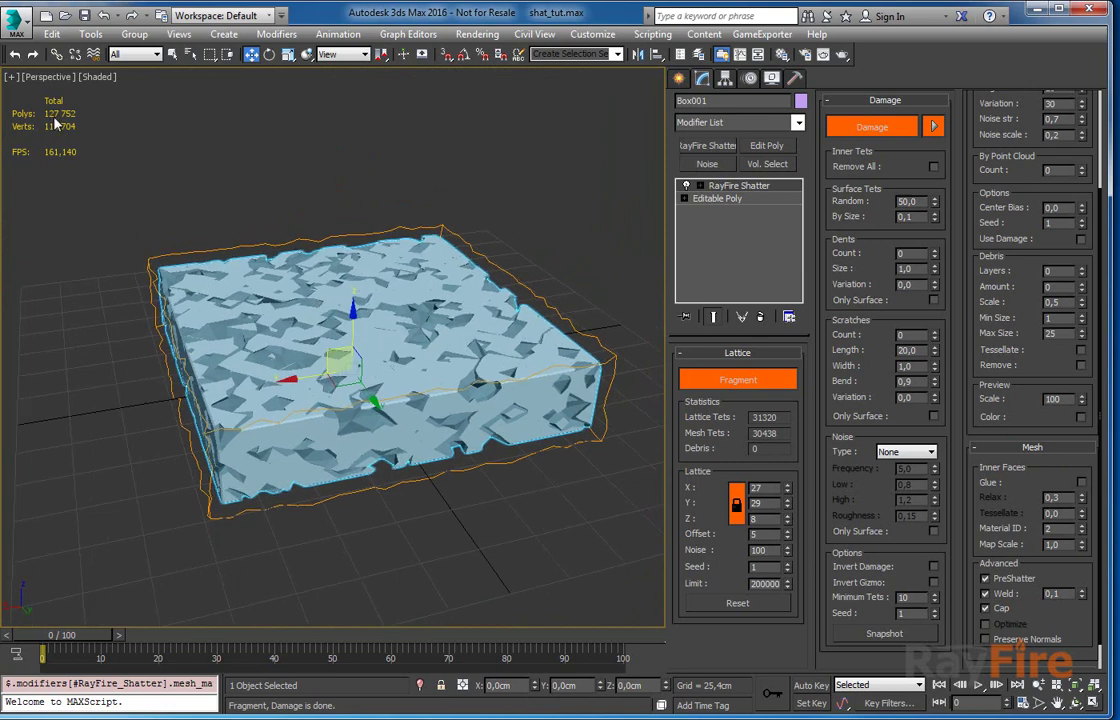
# Display the box in wireframe to examine its inner geometry and enable Glue for the inner faces.
pyautogui.scroll(8, 312, 283)
pyautogui.press('F3')
pyautogui.scroll(-8, 352, 338)
pyautogui.scroll(8, 300, 268)
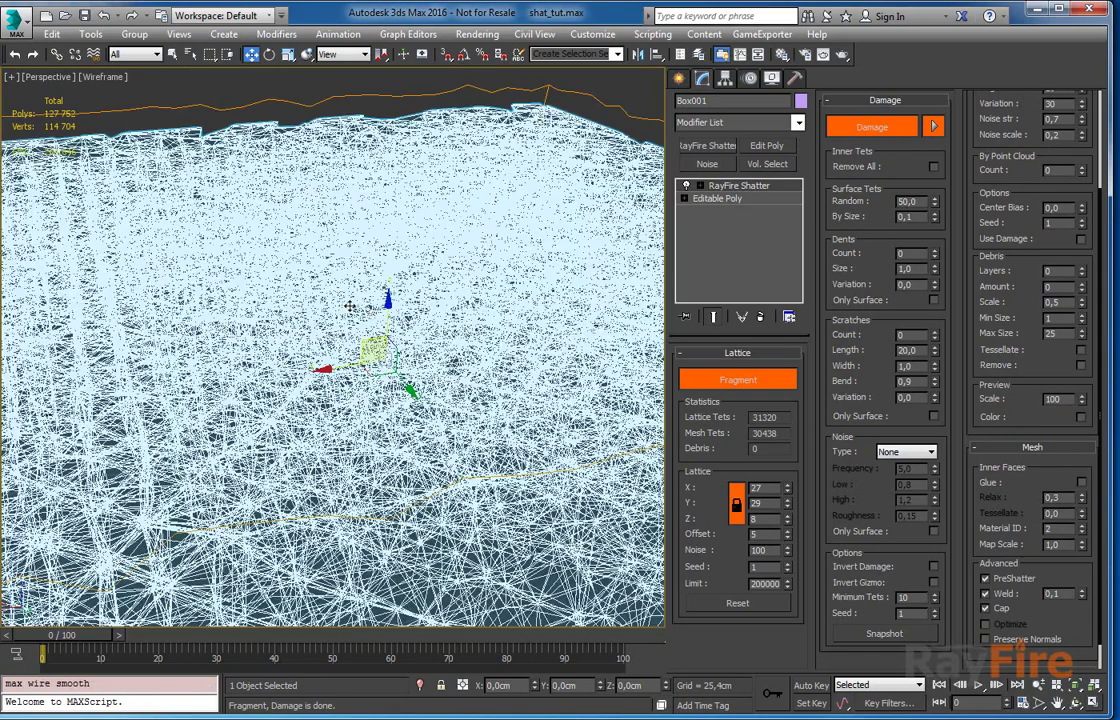
pyautogui.click(1082, 483)
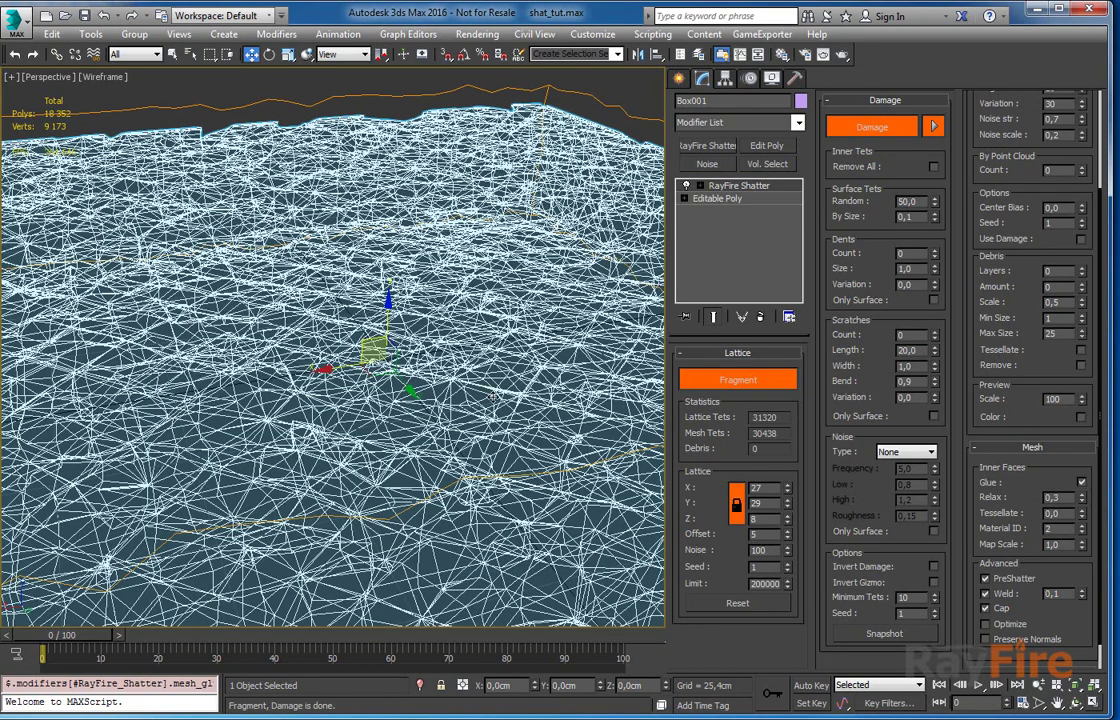
# Return the viewport to shaded display and inspect the glued box from several angles.
pyautogui.scroll(-8, 348, 326)
pyautogui.moveTo(350, 327)
pyautogui.keyDown('alt'); pyautogui.mouseDown(button='middle')
pyautogui.moveTo(362, 322)
pyautogui.moveTo(360, 292)
pyautogui.moveTo(343, 324)
pyautogui.mouseUp(button='middle'); pyautogui.keyUp('alt')
pyautogui.press('F3')
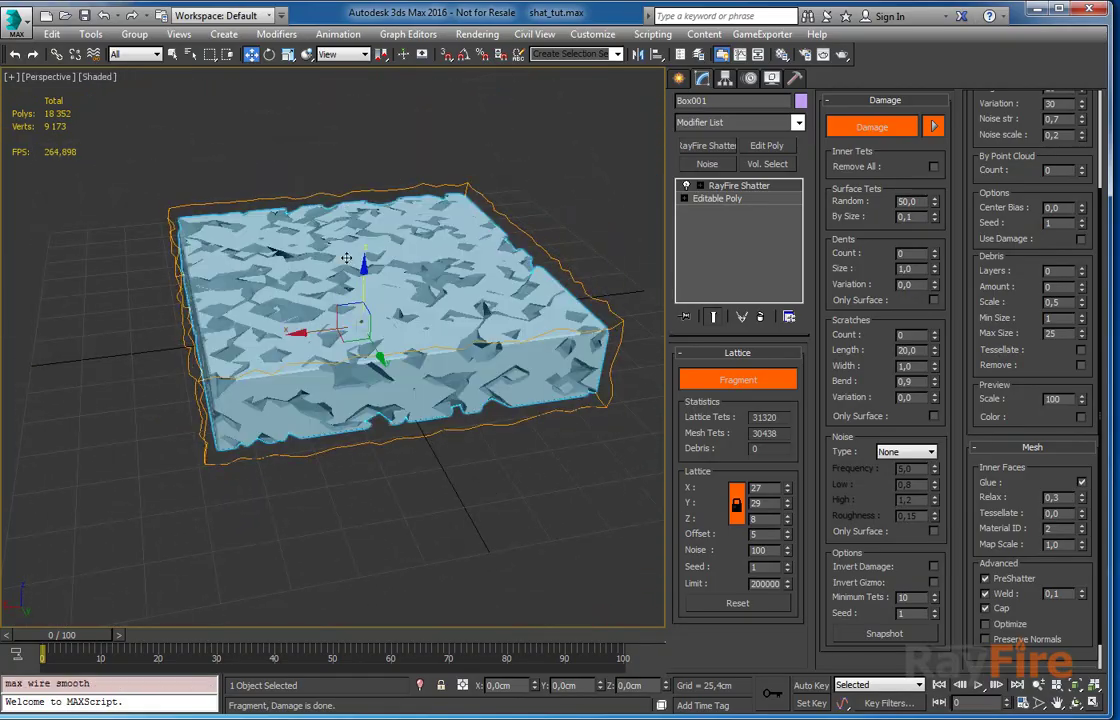
pyautogui.keyDown('alt'); pyautogui.moveTo(292, 259); pyautogui.dragTo(316, 322, button='middle'); pyautogui.keyUp('alt')
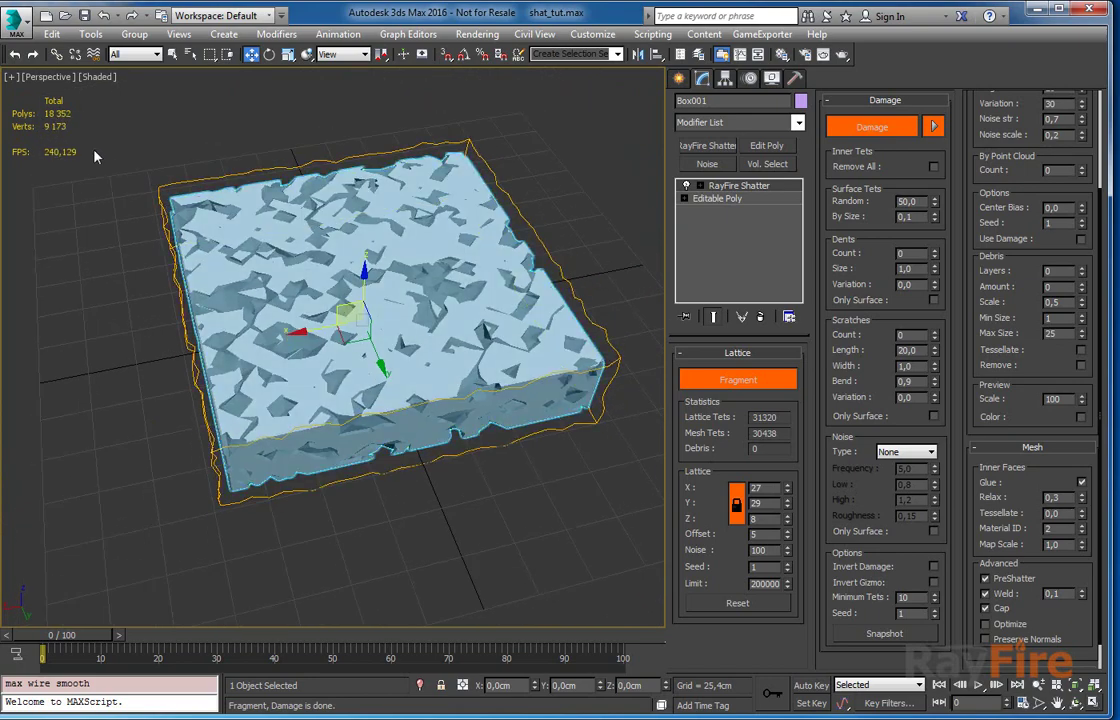
pyautogui.keyDown('alt'); pyautogui.moveTo(384, 302); pyautogui.dragTo(388, 355, button='middle'); pyautogui.keyUp('alt')
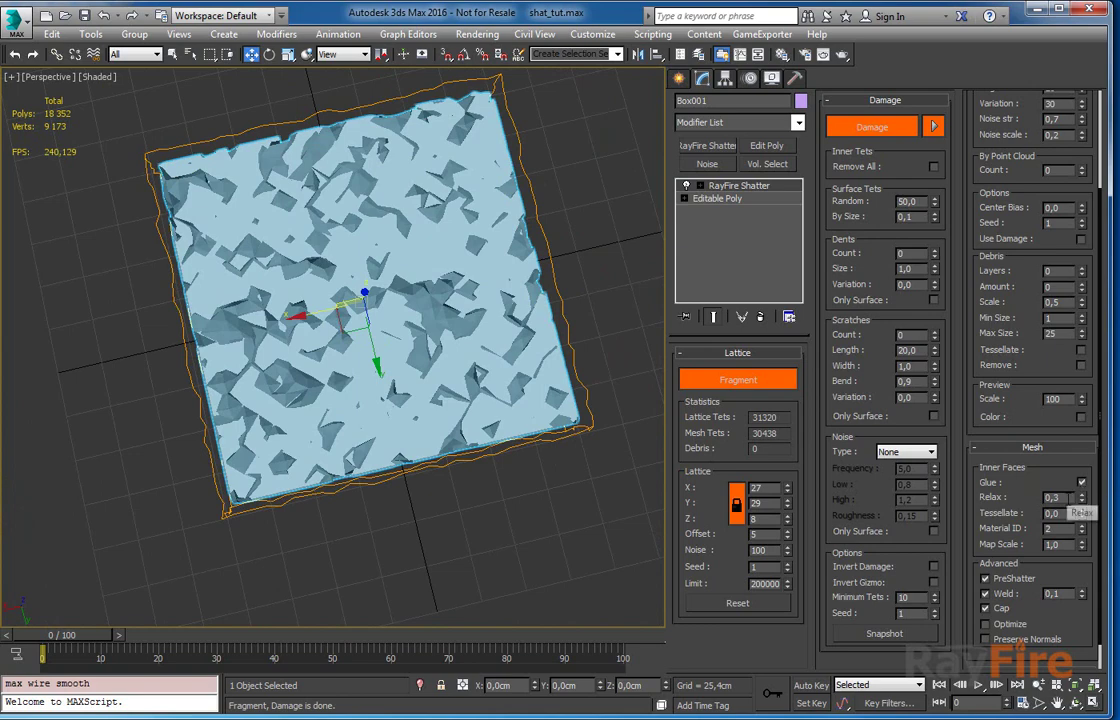
# Set the inner faces' Relax value to 0 and inspect the box's surface.
pyautogui.doubleClick(1052, 513)
pyautogui.rightClick(1082, 498)
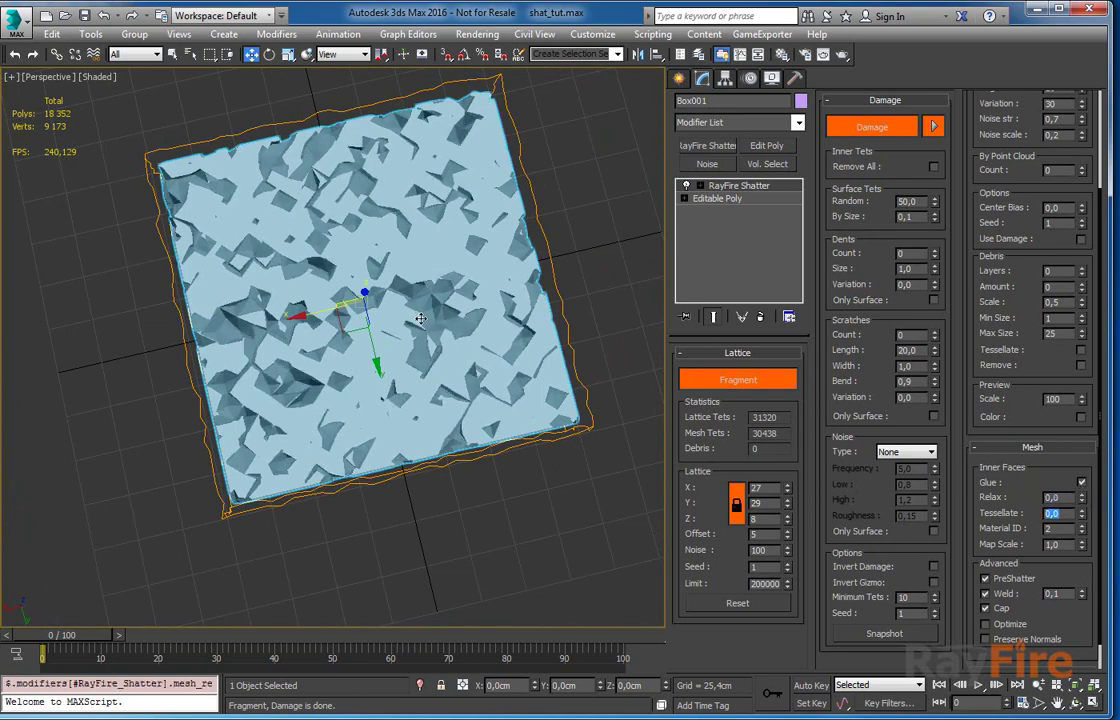
pyautogui.keyDown('alt'); pyautogui.moveTo(421, 318); pyautogui.dragTo(423, 264, button='middle'); pyautogui.keyUp('alt')
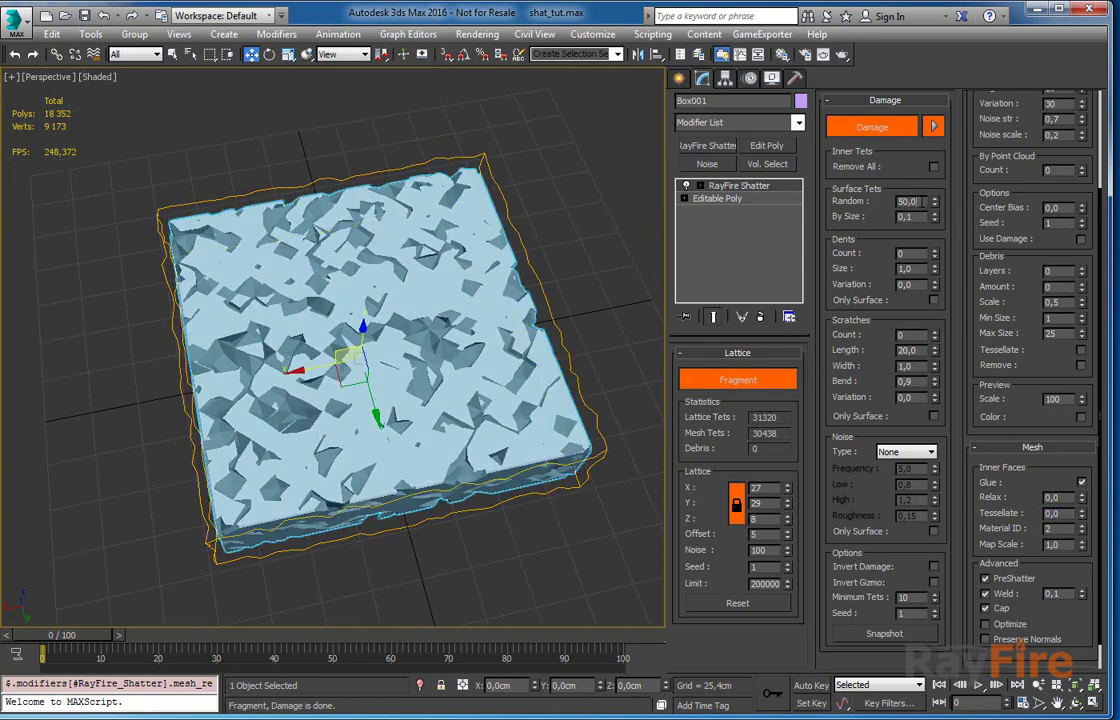
# Set the Surface Tets Random value to 0 and raise By Size to 15.76.
pyautogui.doubleClick(912, 201)
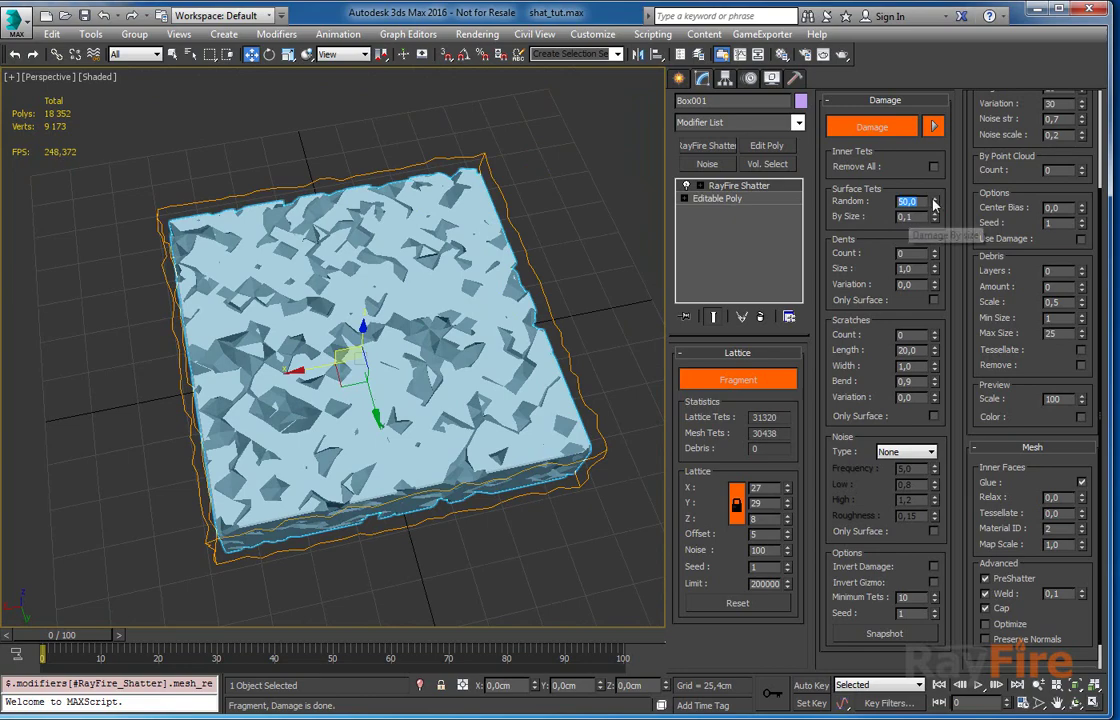
pyautogui.moveTo(934, 201); pyautogui.dragTo(954, 320)
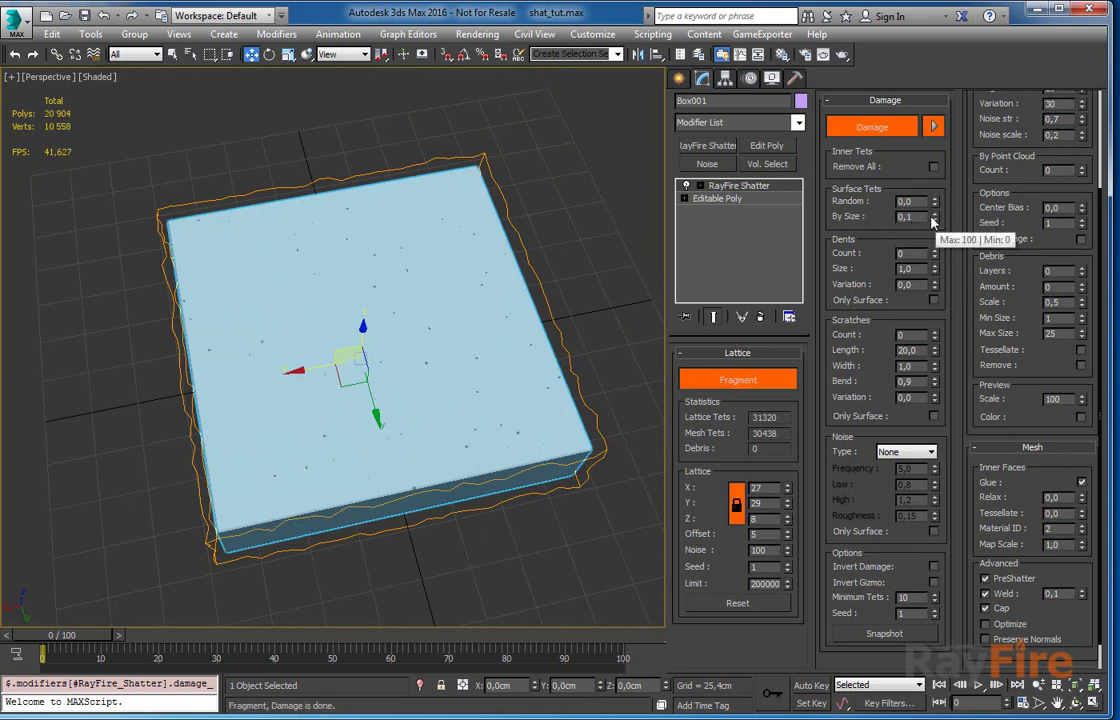
pyautogui.moveTo(936, 220); pyautogui.dragTo(959, 550)
pyautogui.moveTo(943, 40); pyautogui.dragTo(938, 511)
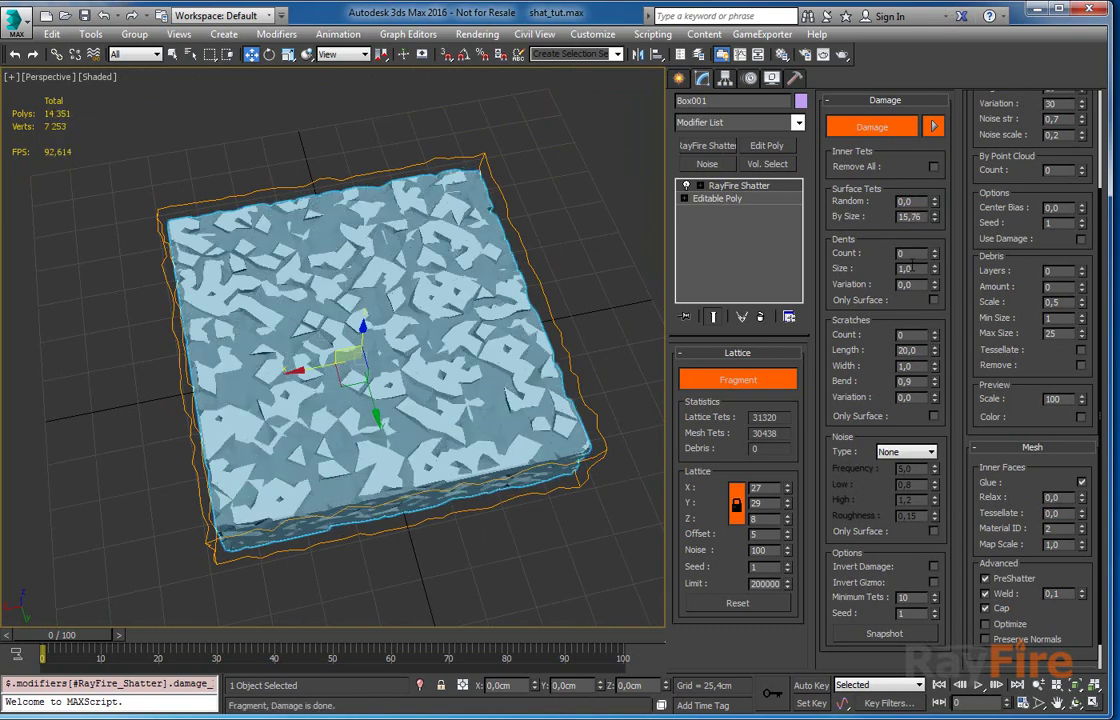
pyautogui.keyDown('alt'); pyautogui.moveTo(378, 378); pyautogui.dragTo(350, 382, button='middle'); pyautogui.keyUp('alt')
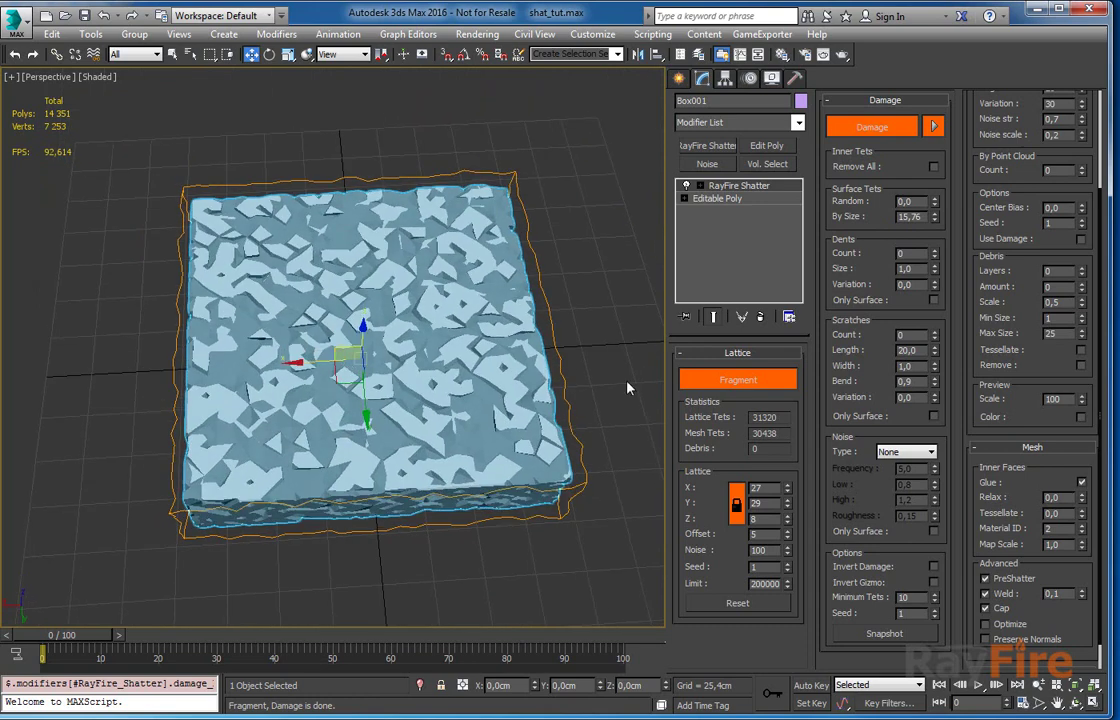
# Reset the Surface Tets By Size value to 0, then set the Dents Count to 5 and look for the dents.
pyautogui.rightClick(935, 218)
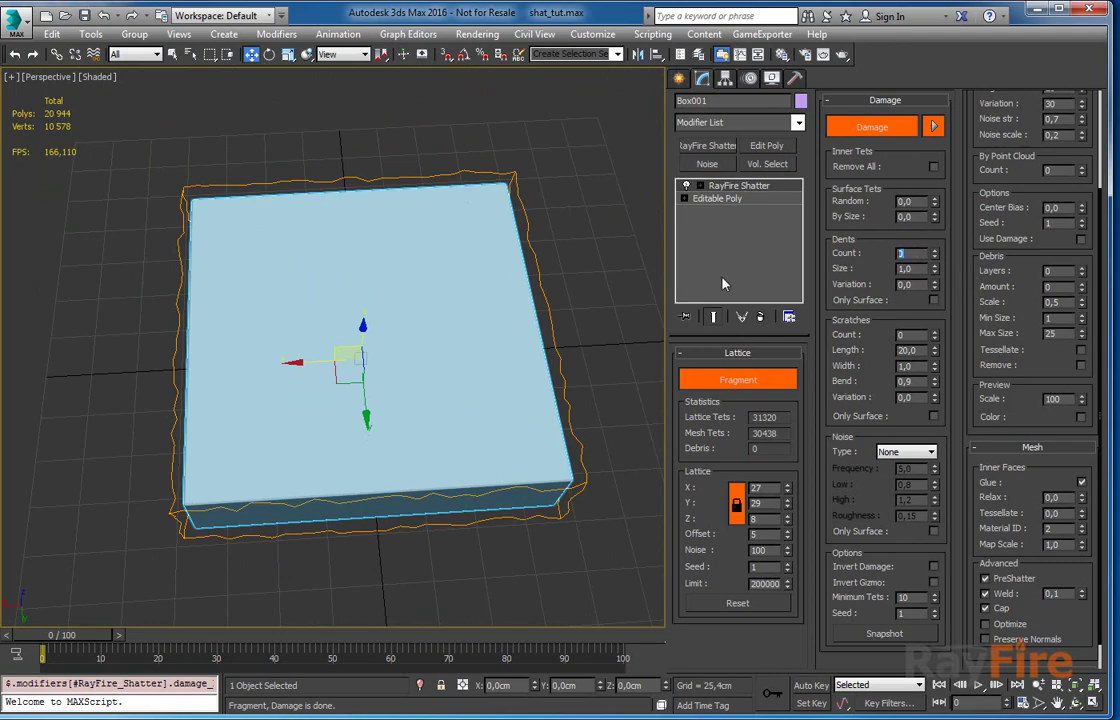
pyautogui.press('Return')
pyautogui.keyDown('alt'); pyautogui.moveTo(370, 360); pyautogui.dragTo(457, 353, button='middle'); pyautogui.keyUp('alt')
pyautogui.scroll(5, 442, 357)
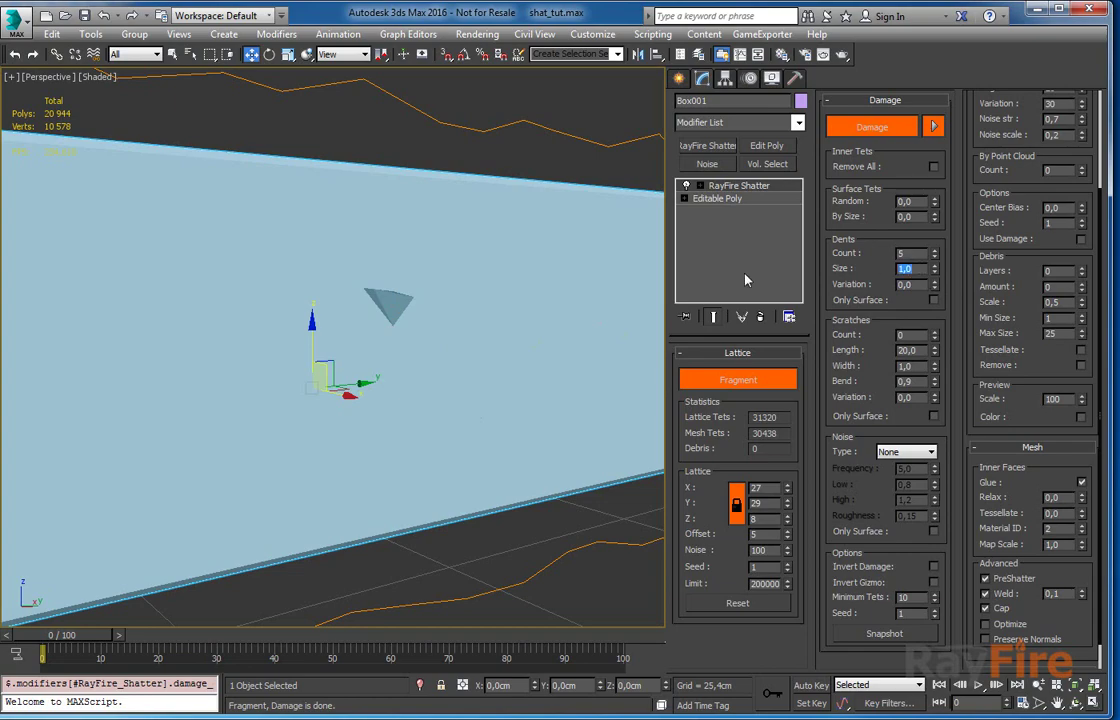
# Set the Dents Size to 10 and their Variation to 10.
pyautogui.write('10')
pyautogui.press('Return')
pyautogui.keyDown('alt'); pyautogui.moveTo(480, 300); pyautogui.dragTo(604, 350, button='middle'); pyautogui.keyUp('alt')
pyautogui.scroll(-5, 418, 294)
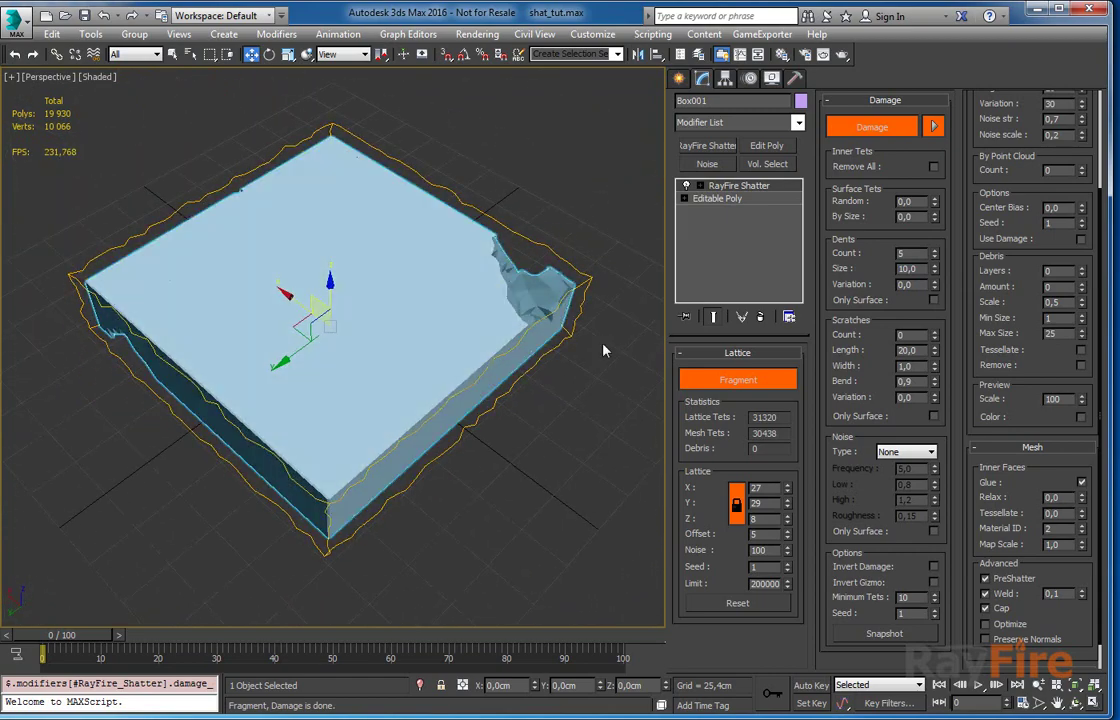
pyautogui.click(917, 286)
pyautogui.press('Return')
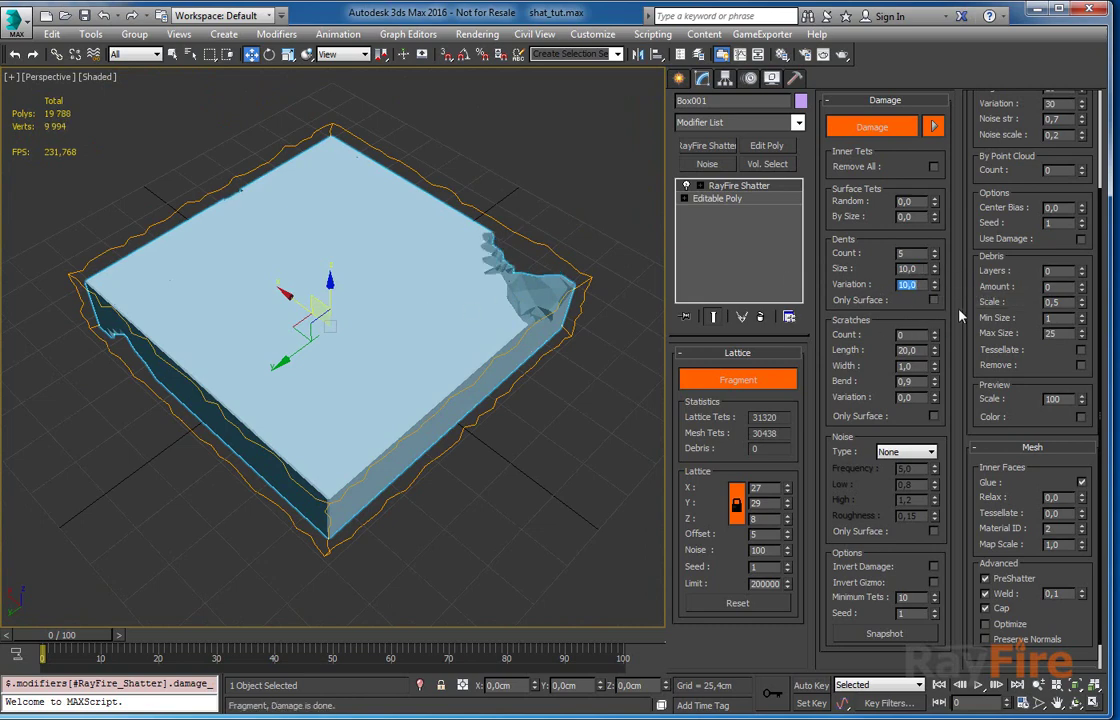
# Set the Dents Count to 15 and examine the dents around the box.
pyautogui.keyDown('alt'); pyautogui.moveTo(390, 250); pyautogui.dragTo(212, 187, button='middle'); pyautogui.keyUp('alt')
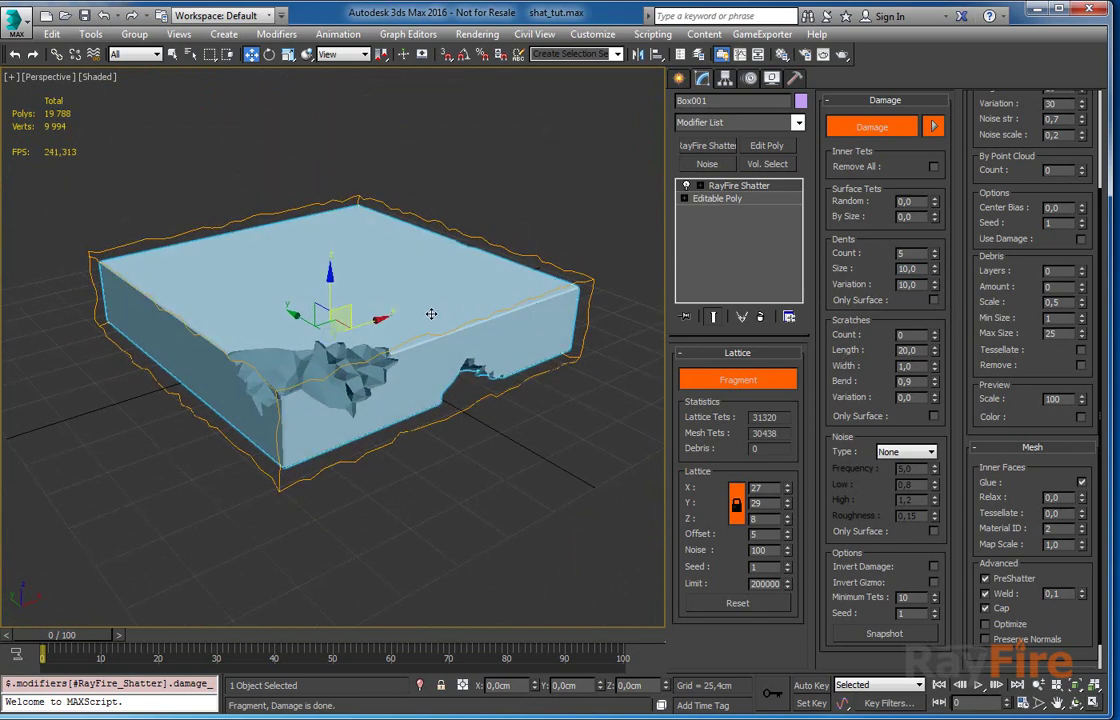
pyautogui.keyDown('alt'); pyautogui.moveTo(428, 315); pyautogui.dragTo(480, 305, button='middle'); pyautogui.keyUp('alt')
pyautogui.write('15')
pyautogui.press('Return')
pyautogui.keyDown('alt'); pyautogui.moveTo(470, 272); pyautogui.dragTo(310, 320, button='middle'); pyautogui.keyUp('alt')
pyautogui.scroll(5, 303, 331)
pyautogui.scroll(-5, 306, 322)
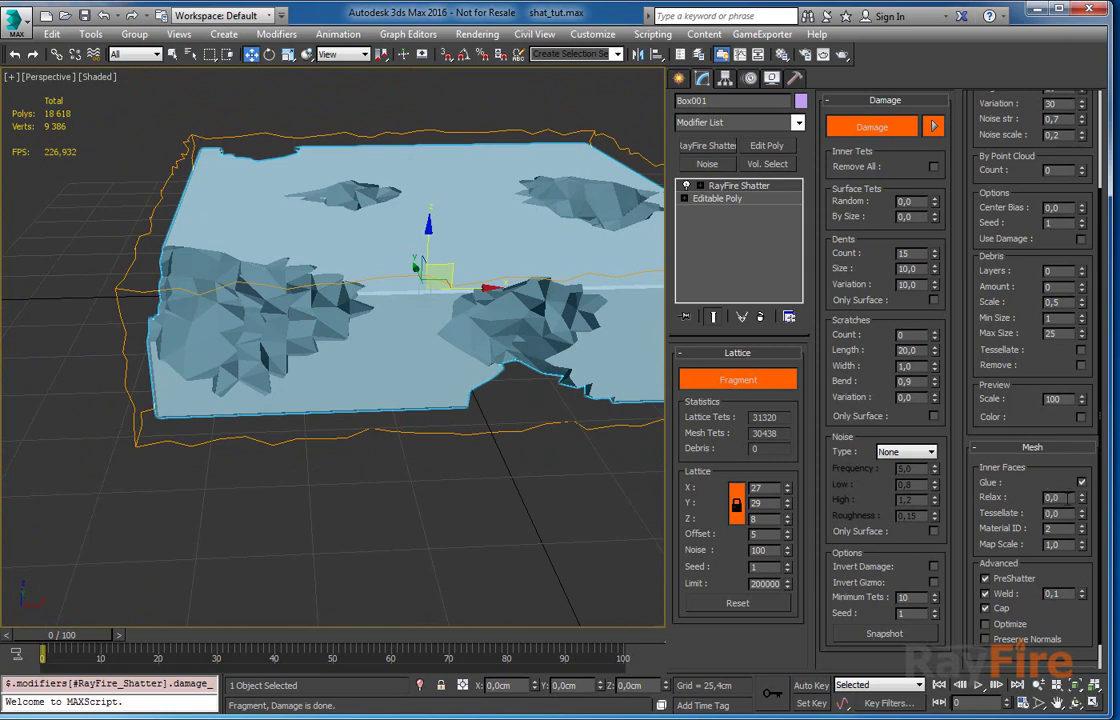
pyautogui.keyDown('alt'); pyautogui.moveTo(360, 257); pyautogui.dragTo(338, 318, button='middle'); pyautogui.keyUp('alt')
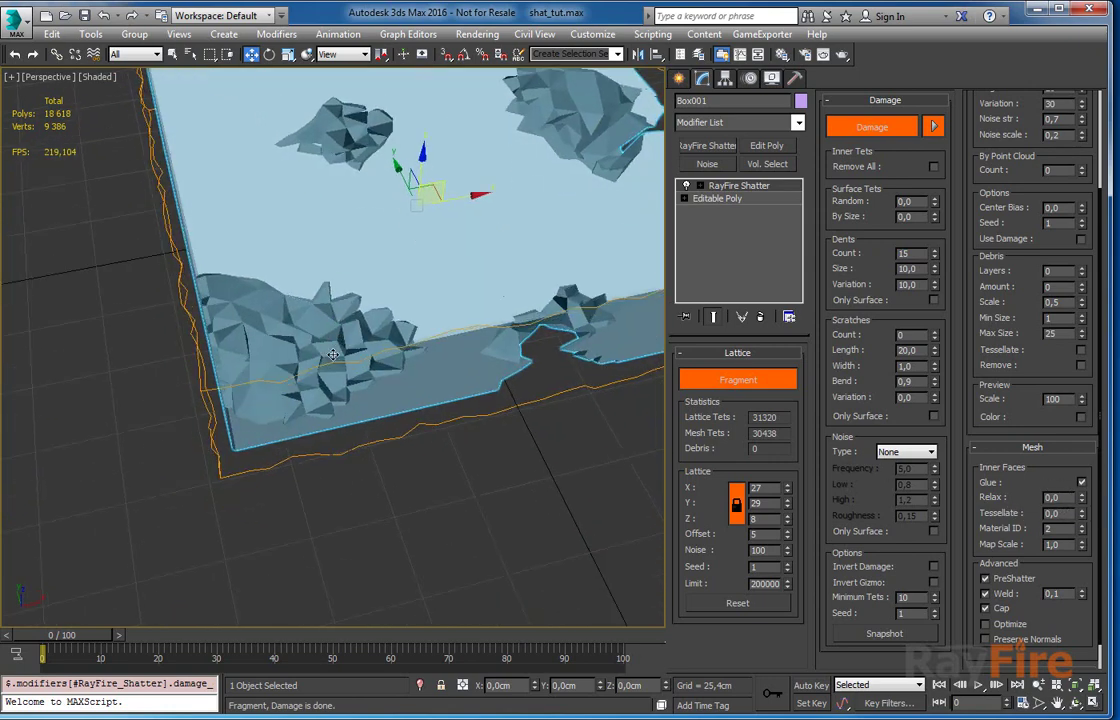
pyautogui.moveTo(332, 352)
pyautogui.keyDown('alt'); pyautogui.mouseDown(button='middle')
pyautogui.moveTo(338, 322)
pyautogui.moveTo(341, 348)
pyautogui.mouseUp(button='middle'); pyautogui.keyUp('alt')
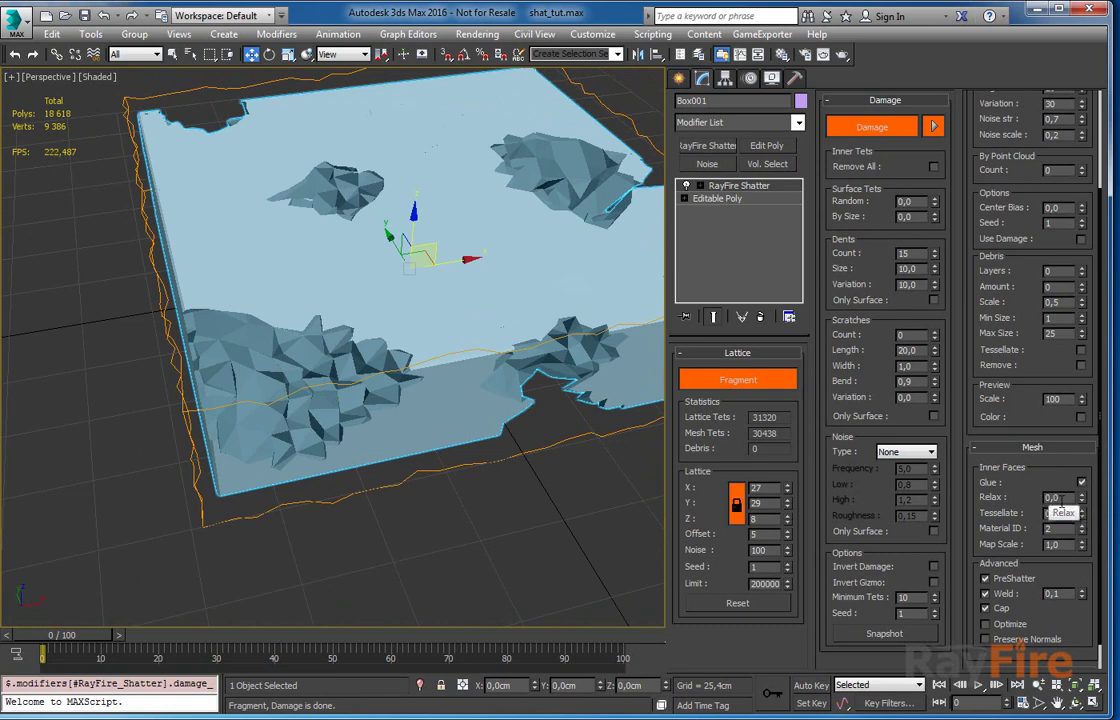
# Set the inner faces' Tessellate to 0.32 and Relax to 1.0, checking how they smooth the dents.
pyautogui.doubleClick(1045, 497)
pyautogui.moveTo(1081, 497); pyautogui.dragTo(1076, 446)
pyautogui.keyDown('alt'); pyautogui.moveTo(470, 372); pyautogui.dragTo(508, 336, button='middle'); pyautogui.keyUp('alt')
pyautogui.moveTo(1081, 514); pyautogui.dragTo(1081, 487)
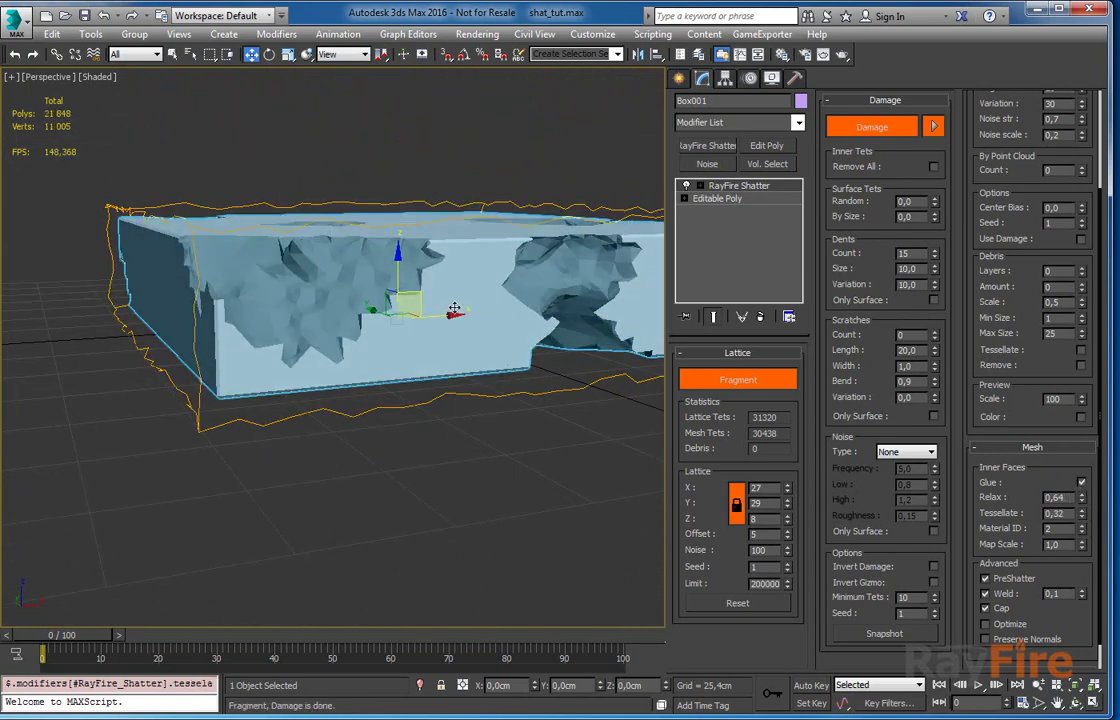
pyautogui.keyDown('alt'); pyautogui.moveTo(321, 246); pyautogui.dragTo(384, 335, button='middle'); pyautogui.keyUp('alt')
pyautogui.moveTo(1082, 500); pyautogui.dragTo(1071, 461)
pyautogui.keyDown('alt'); pyautogui.moveTo(428, 218); pyautogui.dragTo(236, 250, button='middle'); pyautogui.keyUp('alt')
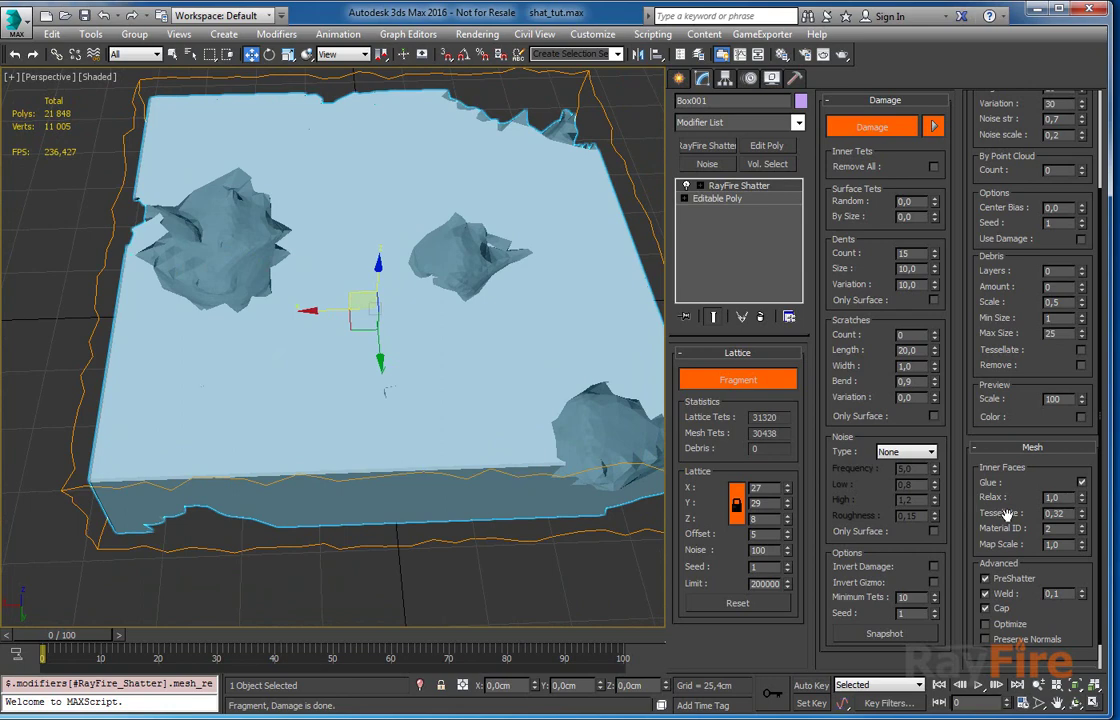
# Turn Glue off for the inner faces, compare the mesh in wireframe, and restore Glue and shaded display.
pyautogui.click(1081, 483)
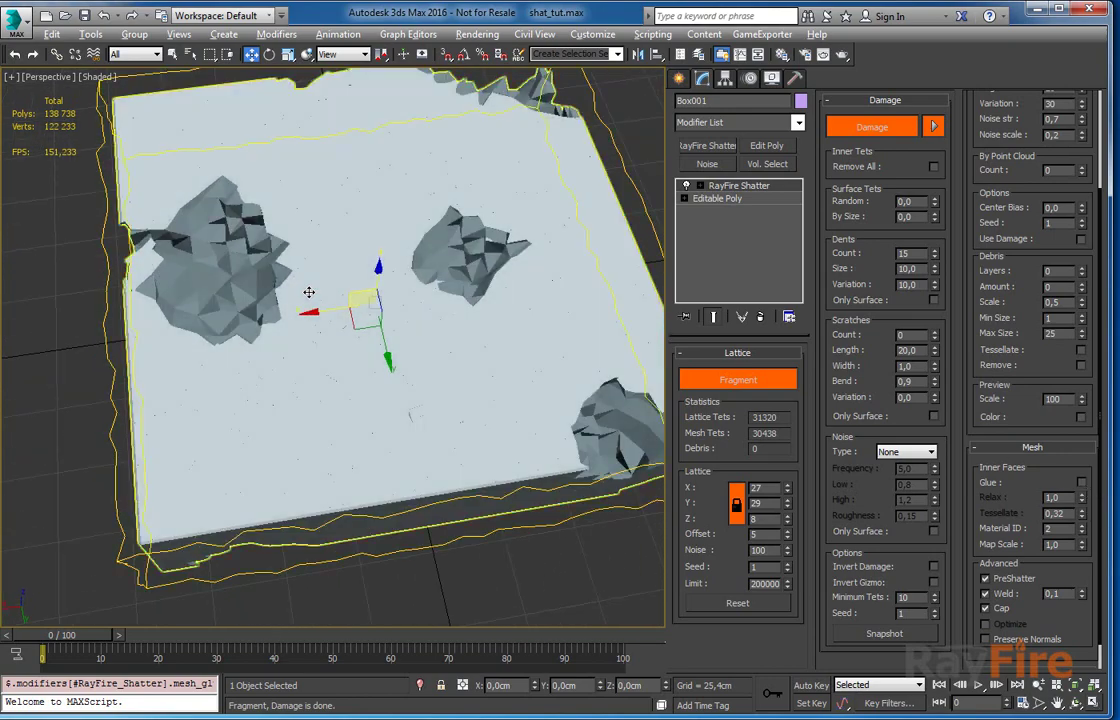
pyautogui.press('F3')
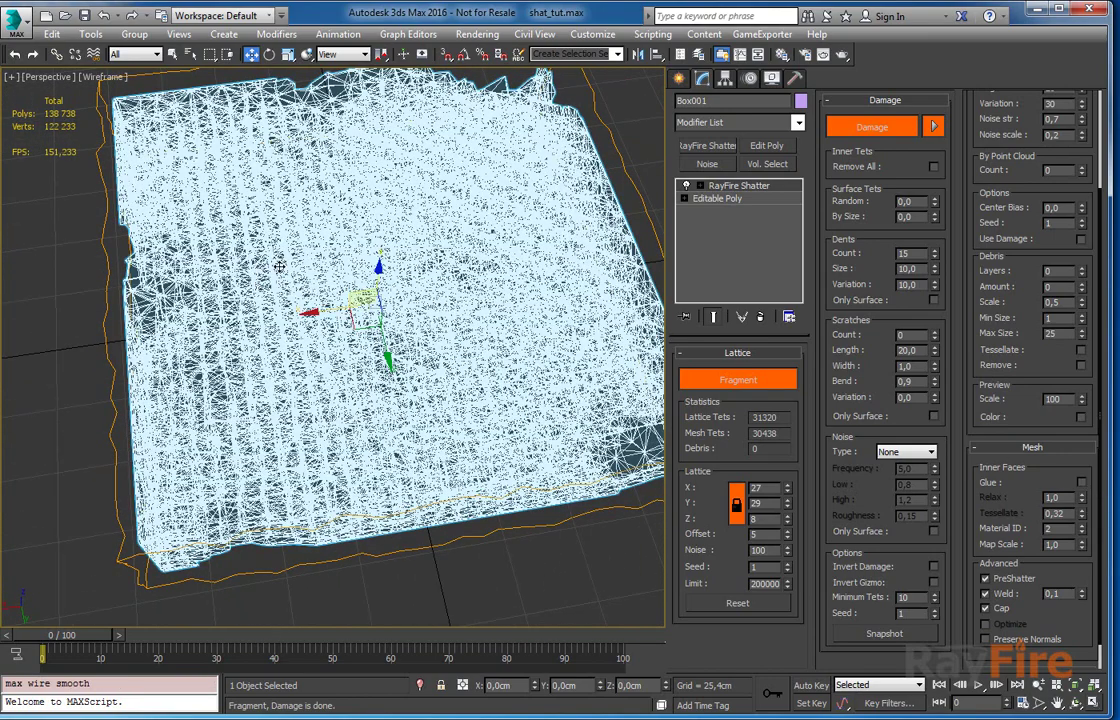
pyautogui.click(1081, 484)
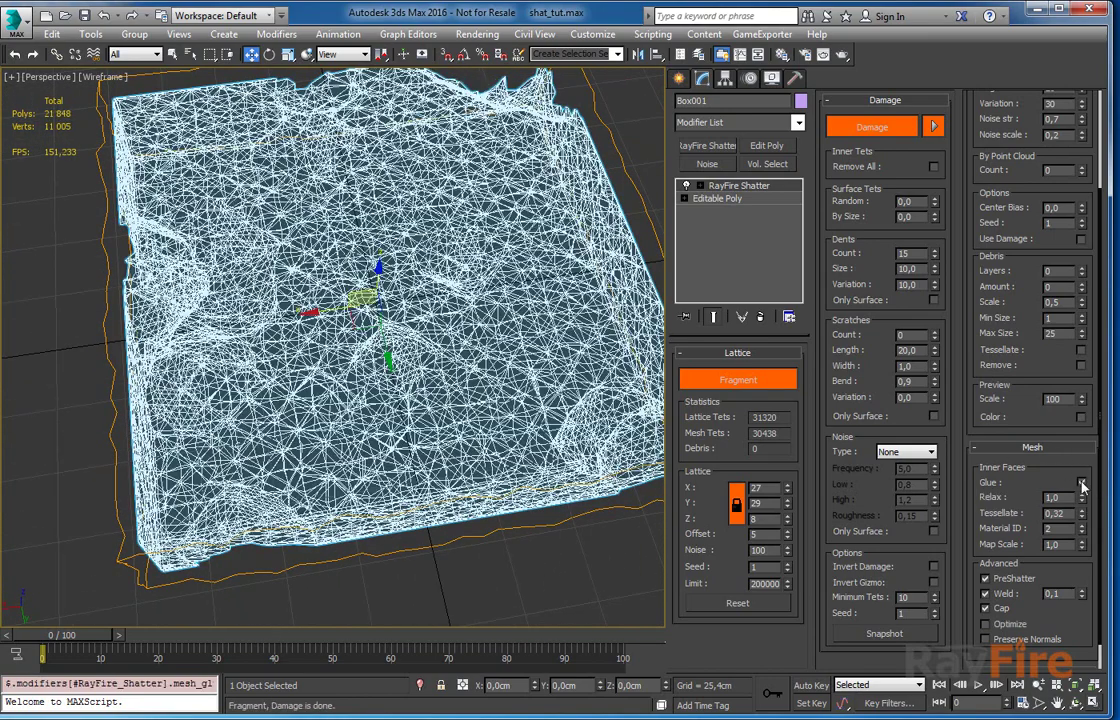
pyautogui.press('F3')
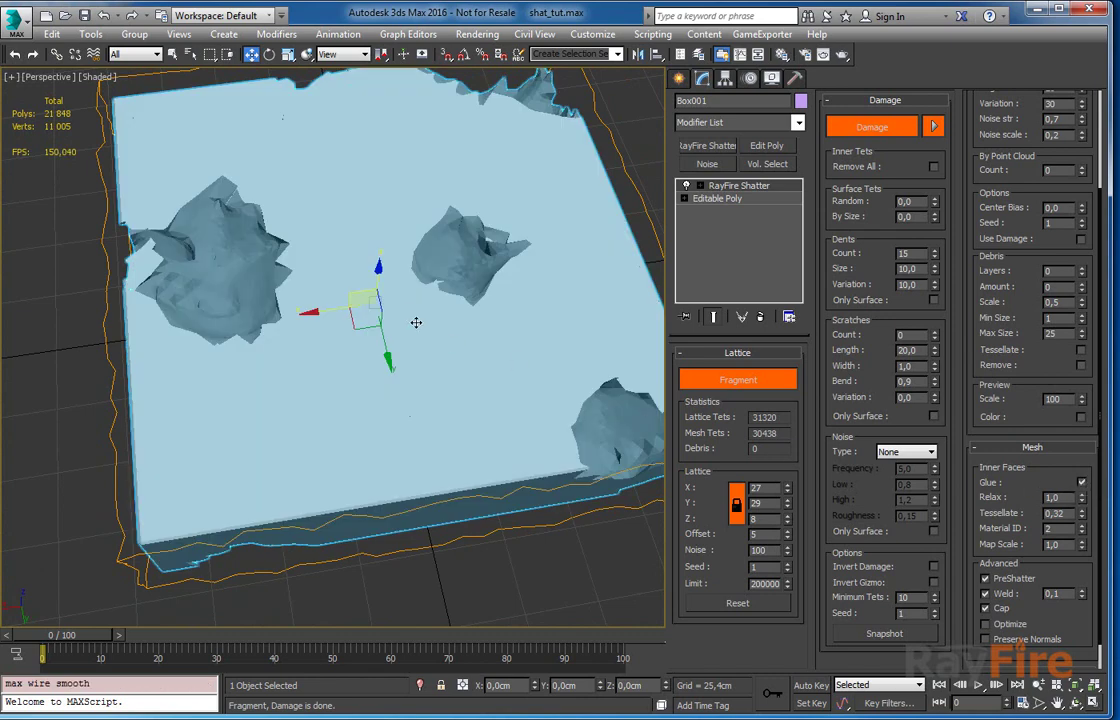
pyautogui.press('F3')
pyautogui.press('F3')
# Enable Only Surface for the dents and inspect the effect from several sides of the box.
pyautogui.moveTo(403, 317)
pyautogui.keyDown('alt'); pyautogui.mouseDown(button='middle')
pyautogui.moveTo(343, 338)
pyautogui.moveTo(130, 288)
pyautogui.mouseUp(button='middle'); pyautogui.keyUp('alt')
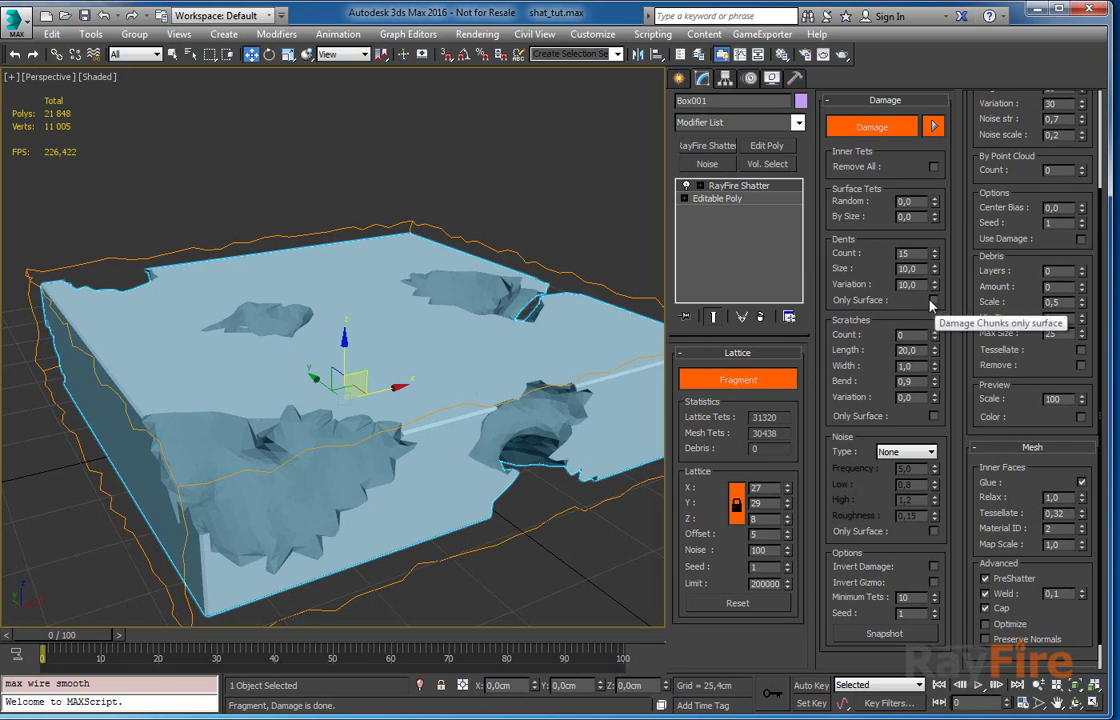
pyautogui.moveTo(440, 310)
pyautogui.keyDown('alt'); pyautogui.mouseDown(button='middle')
pyautogui.moveTo(452, 302)
pyautogui.moveTo(437, 320)
pyautogui.moveTo(435, 565)
pyautogui.moveTo(425, 537)
pyautogui.moveTo(335, 462)
pyautogui.mouseUp(button='middle'); pyautogui.keyUp('alt')
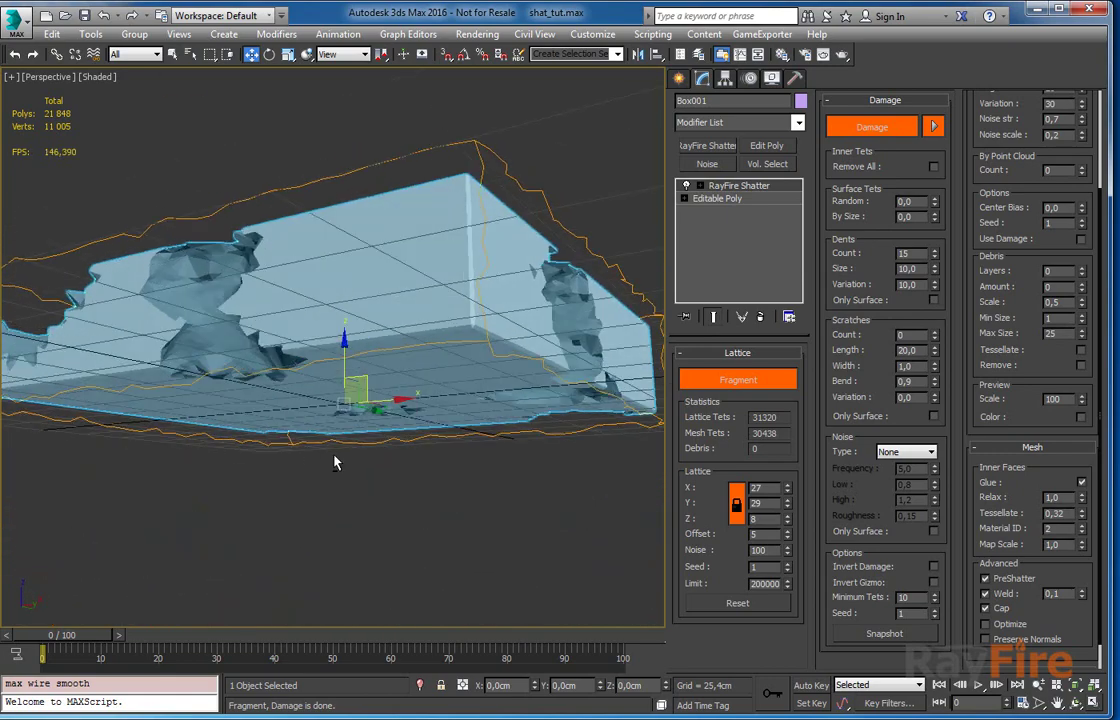
pyautogui.click(933, 300)
pyautogui.keyDown('alt'); pyautogui.moveTo(250, 340); pyautogui.dragTo(363, 350, button='middle'); pyautogui.keyUp('alt')
pyautogui.keyDown('alt'); pyautogui.moveTo(298, 328); pyautogui.dragTo(308, 346, button='middle'); pyautogui.keyUp('alt')
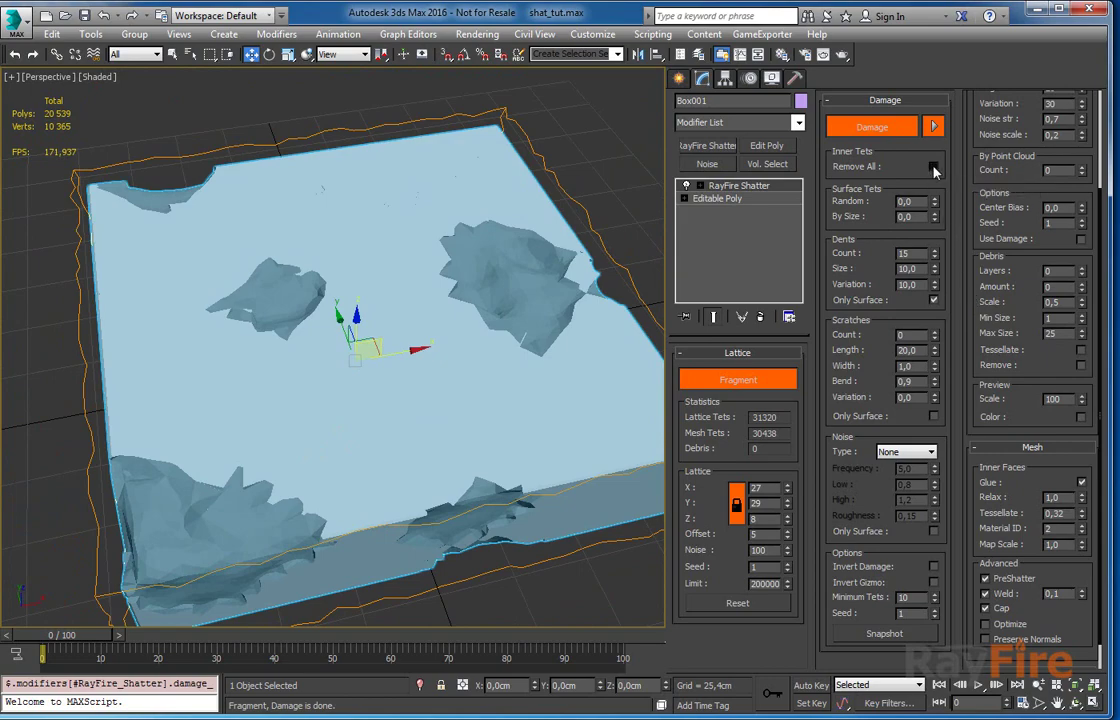
# Enable Remove All for the inner tets, look into the hollow box through the dents, and disable it again.
pyautogui.click(933, 167)
pyautogui.moveTo(400, 280)
pyautogui.keyDown('alt'); pyautogui.mouseDown(button='middle')
pyautogui.moveTo(400, 305)
pyautogui.moveTo(438, 214)
pyautogui.moveTo(412, 279)
pyautogui.moveTo(395, 287)
pyautogui.moveTo(411, 285)
pyautogui.mouseUp(button='middle'); pyautogui.keyUp('alt')
pyautogui.scroll(4, 412, 281)
pyautogui.scroll(-15, 410, 285)
pyautogui.keyDown('alt'); pyautogui.moveTo(348, 269); pyautogui.dragTo(620, 320, button='middle'); pyautogui.keyUp('alt')
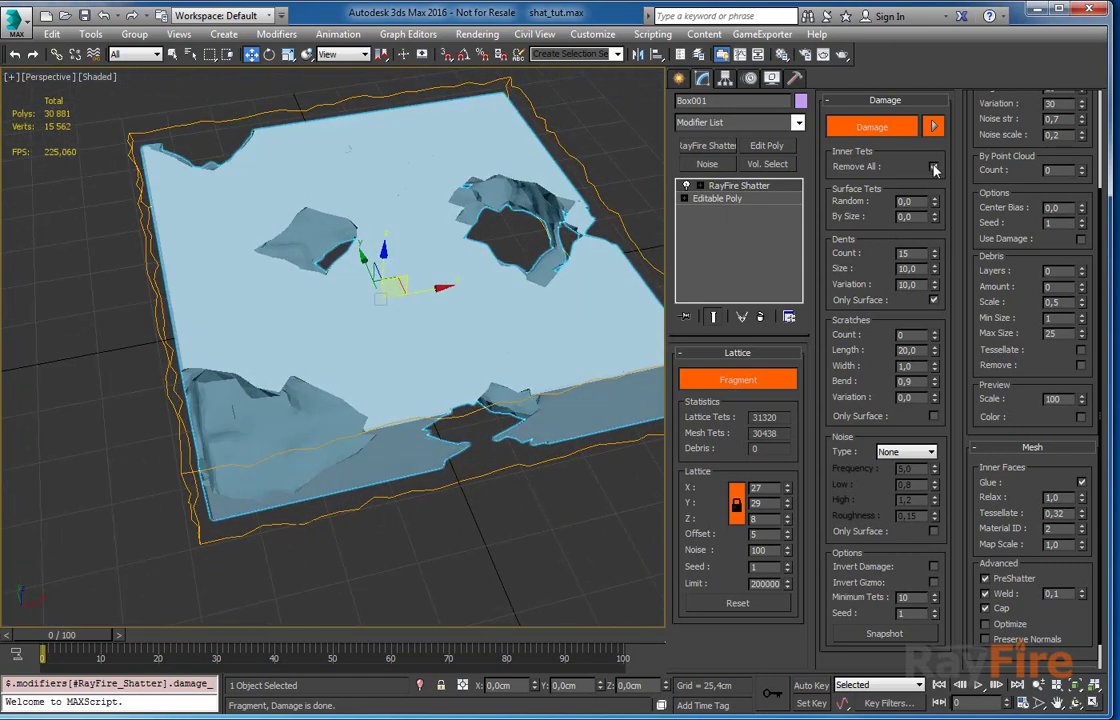
pyautogui.click(933, 167)
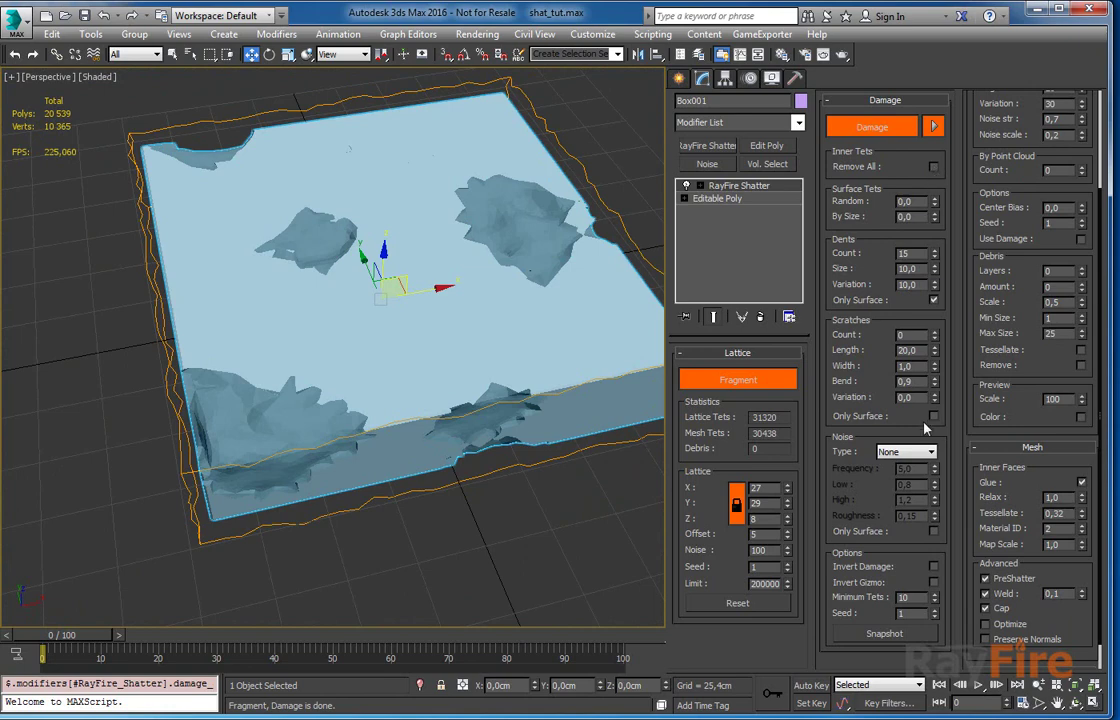
# Disable Only Surface for the dents and reset the Dents Count to 0.
pyautogui.click(933, 300)
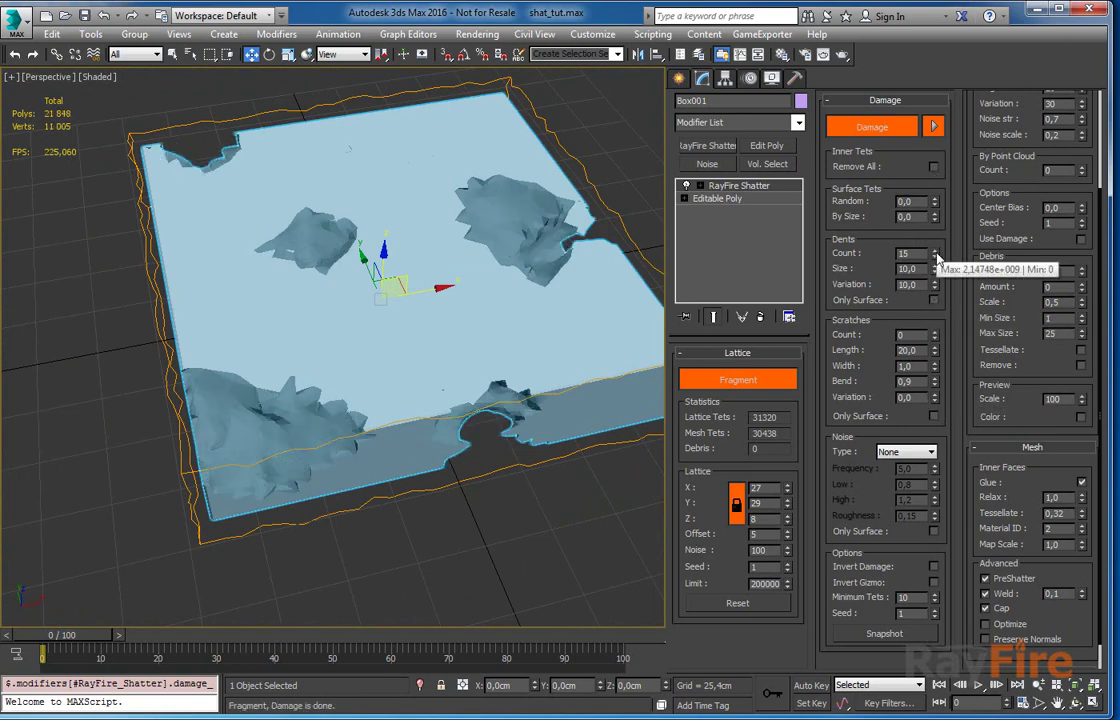
pyautogui.rightClick(936, 258)
# Set the Scratches Count to 5 and their Width to 5.
pyautogui.click(920, 332)
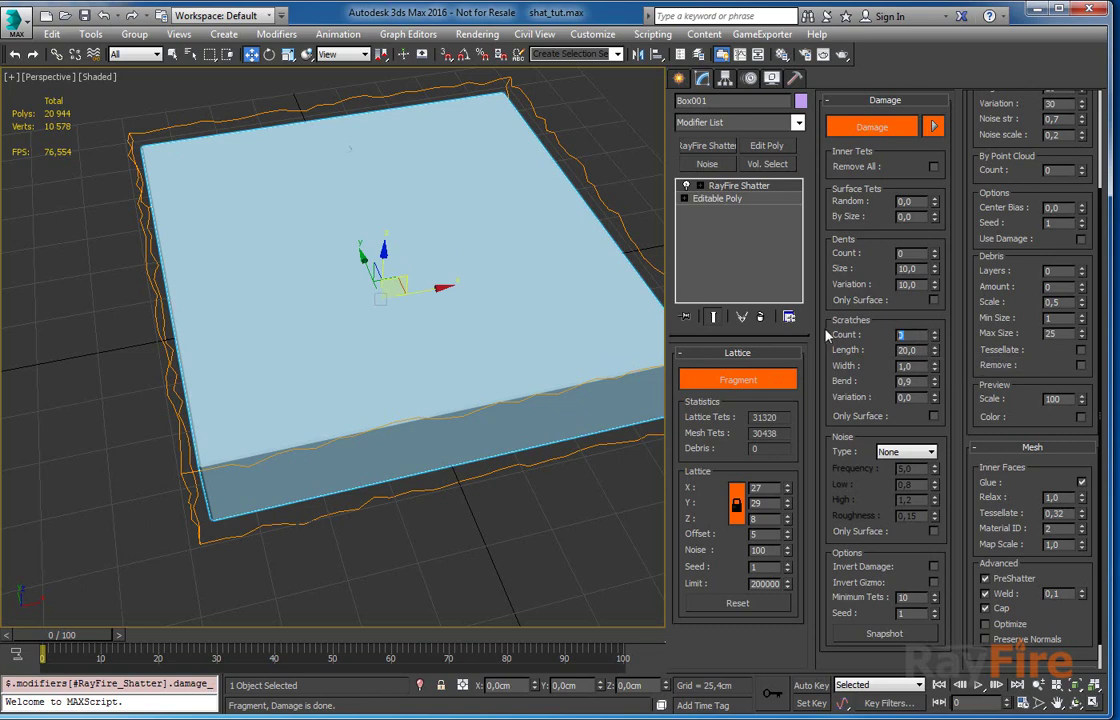
pyautogui.write('5')
pyautogui.press('Return')
pyautogui.keyDown('alt'); pyautogui.moveTo(400, 337); pyautogui.dragTo(450, 320, button='middle'); pyautogui.keyUp('alt')
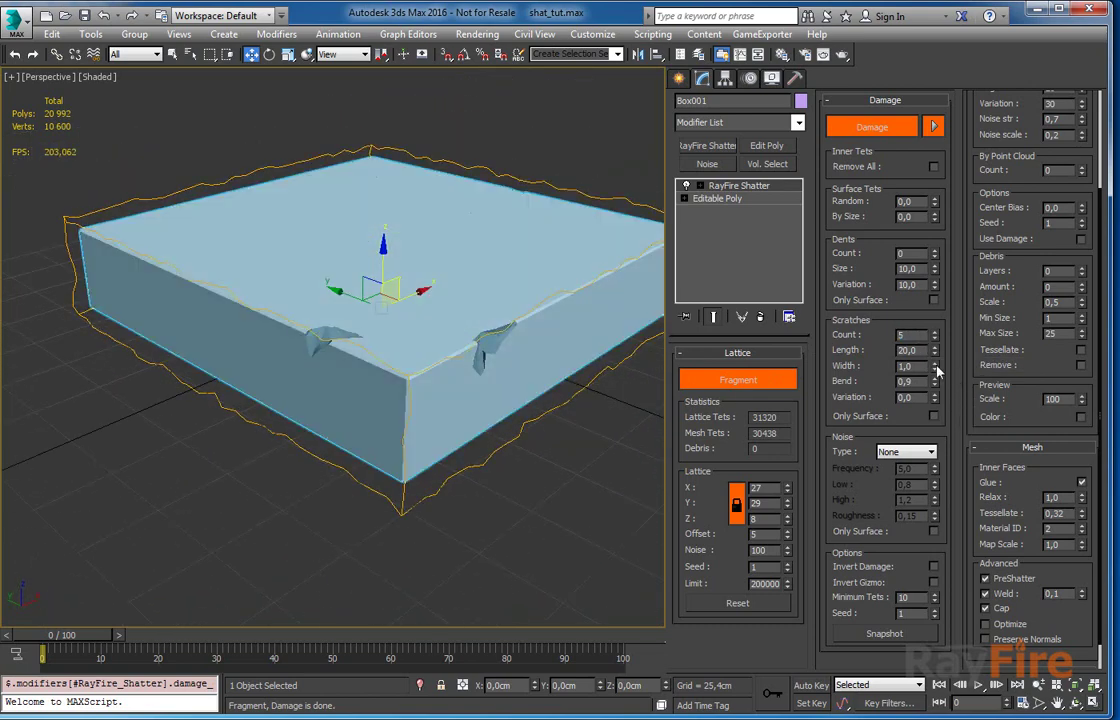
pyautogui.moveTo(917, 366); pyautogui.dragTo(872, 368)
pyautogui.write('5')
pyautogui.press('Return')
# Raise the Scratches Length to 139.8 and inspect the scratches across the box.
pyautogui.keyDown('alt'); pyautogui.moveTo(640, 332); pyautogui.dragTo(933, 355, button='middle'); pyautogui.keyUp('alt')
pyautogui.moveTo(933, 355); pyautogui.dragTo(766, 560)
pyautogui.keyDown('alt'); pyautogui.moveTo(261, 272); pyautogui.dragTo(378, 358, button='middle'); pyautogui.keyUp('alt')
pyautogui.keyDown('alt'); pyautogui.moveTo(464, 407); pyautogui.dragTo(357, 365, button='middle'); pyautogui.keyUp('alt')
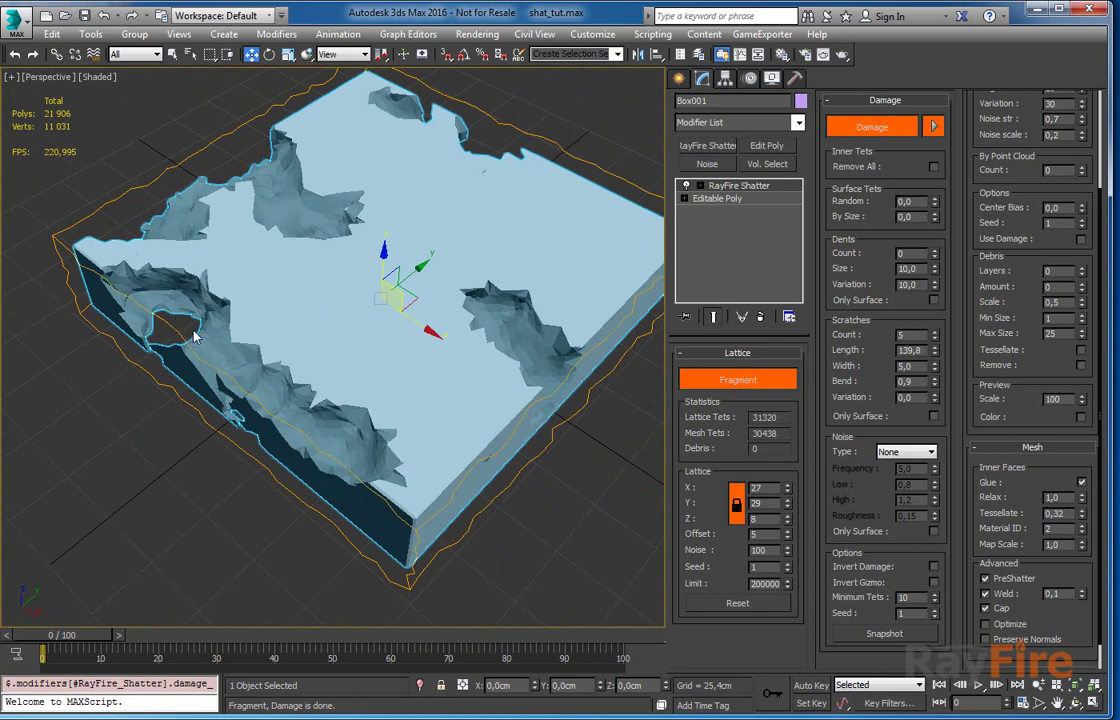
pyautogui.keyDown('alt'); pyautogui.moveTo(201, 330); pyautogui.dragTo(230, 346, button='middle'); pyautogui.keyUp('alt')
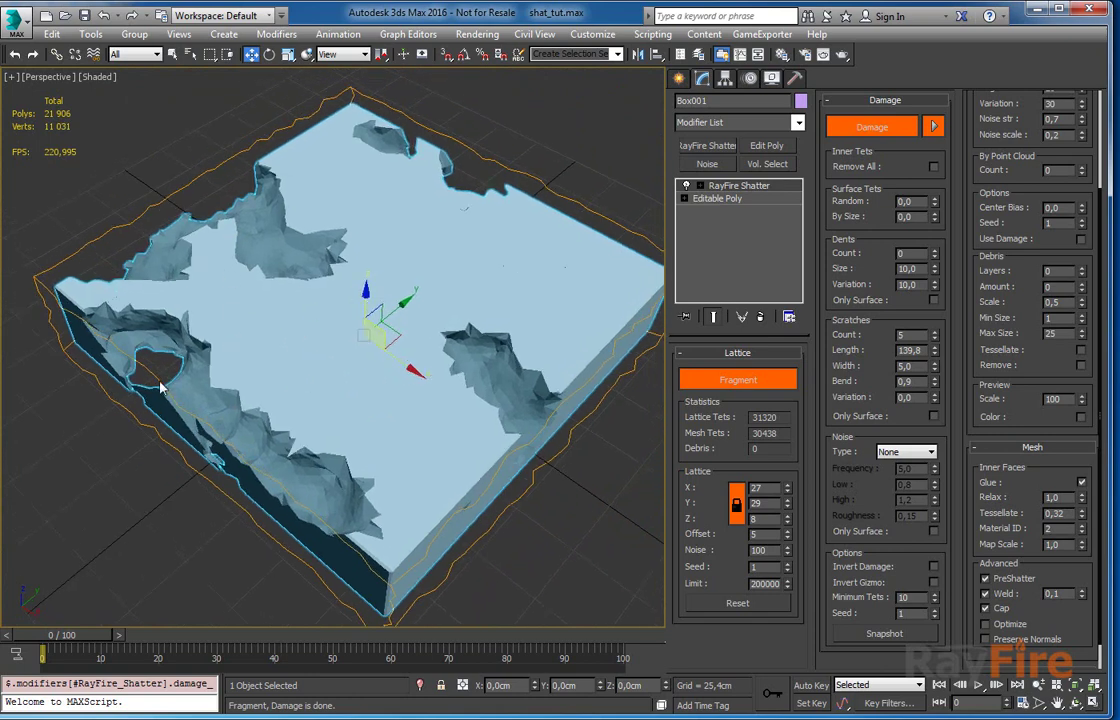
# Reset the Scratches Bend to 0 to view straight scratches, and raise it to 1.0 for comparison.
pyautogui.rightClick(934, 385)
pyautogui.keyDown('alt'); pyautogui.moveTo(512, 397); pyautogui.dragTo(420, 330, button='middle'); pyautogui.keyUp('alt')
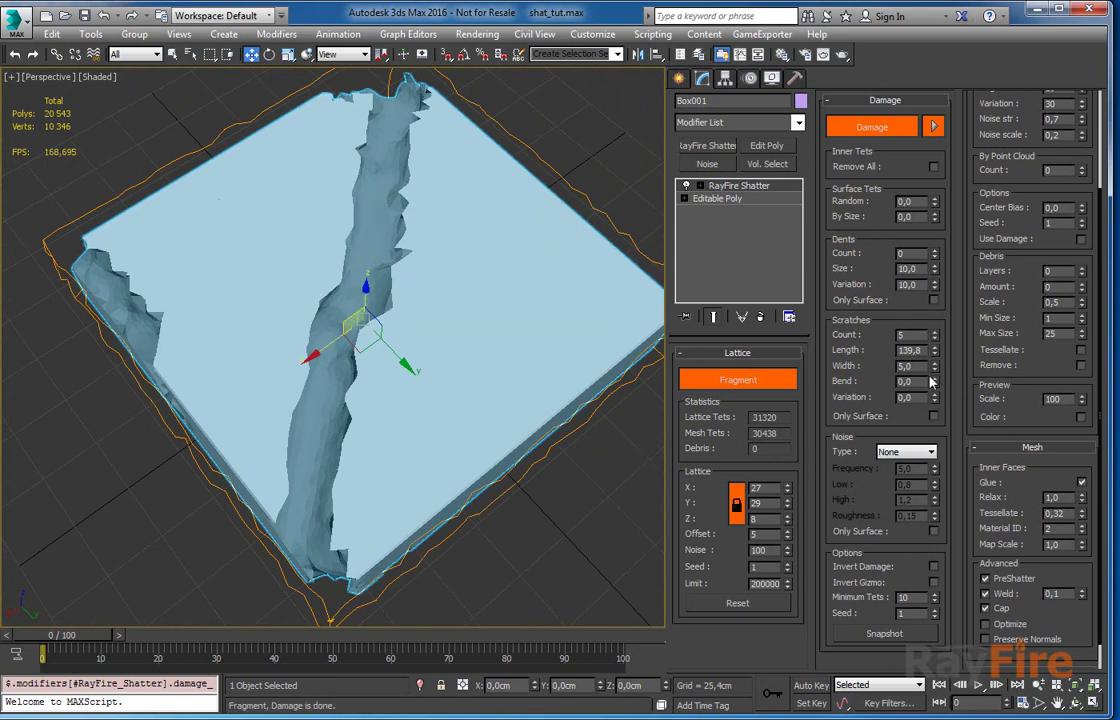
pyautogui.moveTo(915, 382); pyautogui.dragTo(932, 285)
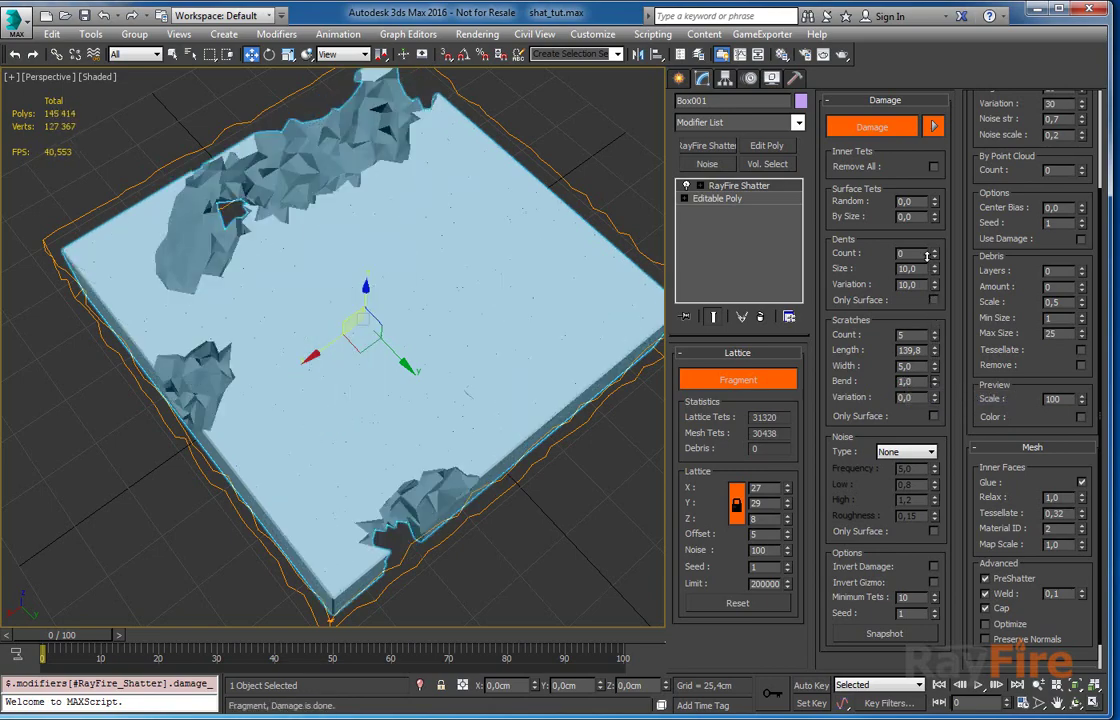
pyautogui.moveTo(420, 340)
pyautogui.keyDown('alt'); pyautogui.mouseDown(button='middle')
pyautogui.moveTo(395, 268)
pyautogui.moveTo(418, 347)
pyautogui.mouseUp(button='middle'); pyautogui.keyUp('alt')
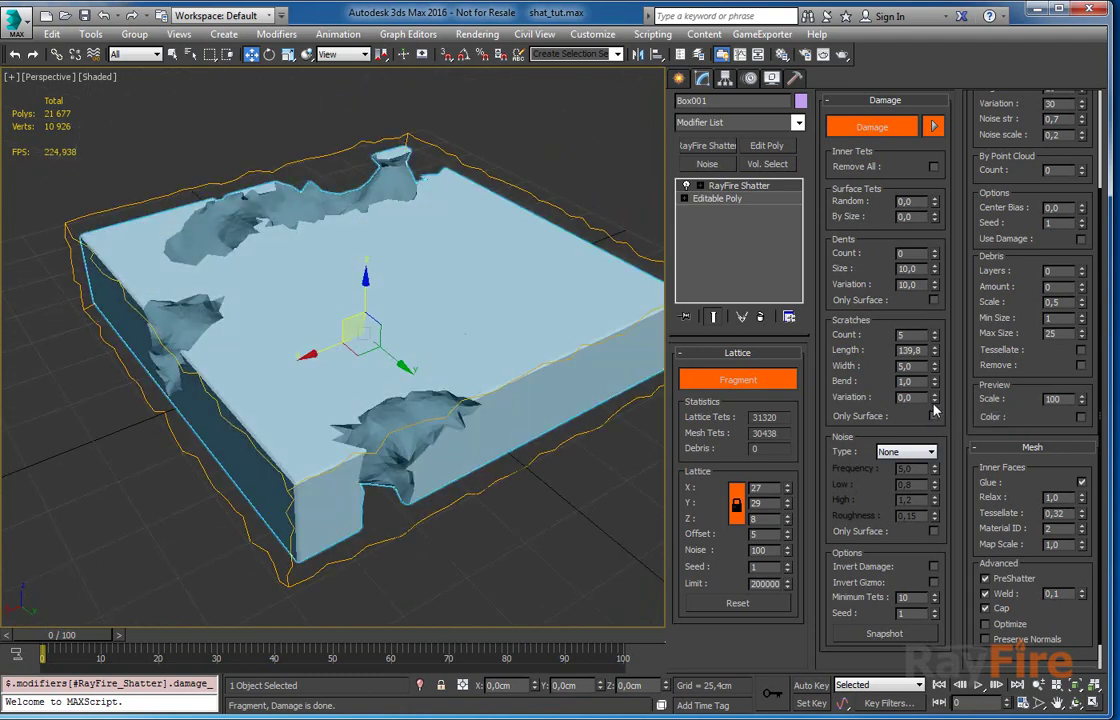
# Set the Scratches Variation to 50 and inspect the irregular scratches around the box.
pyautogui.moveTo(935, 398); pyautogui.dragTo(872, 385)
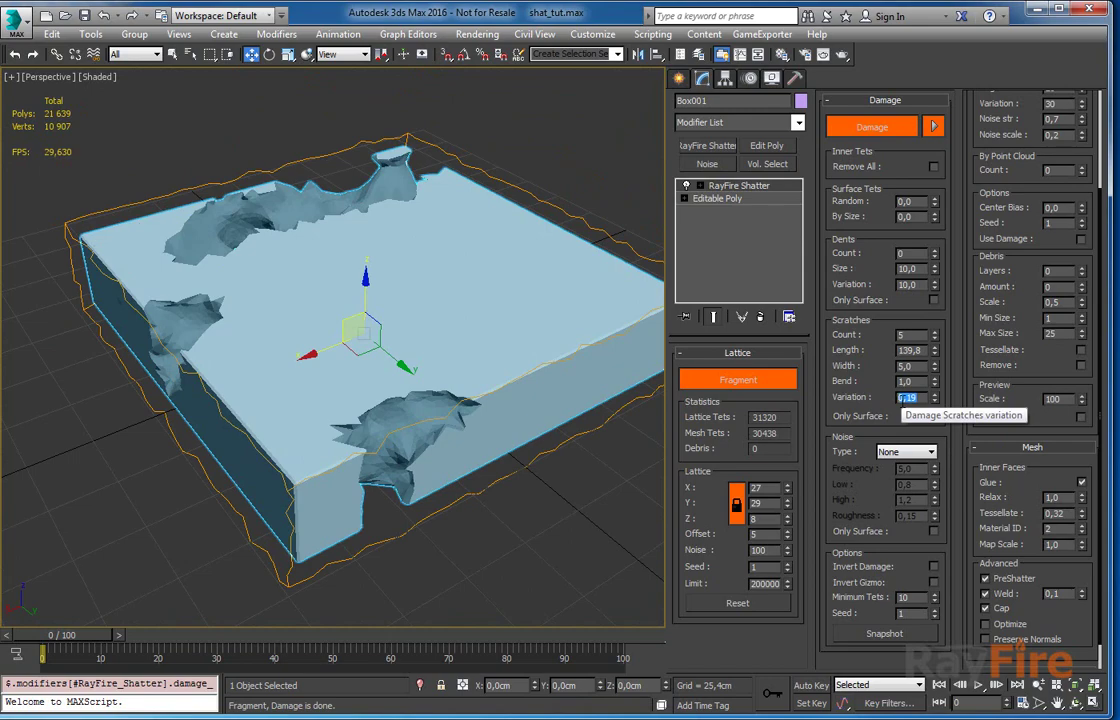
pyautogui.write('50')
pyautogui.press('Return')
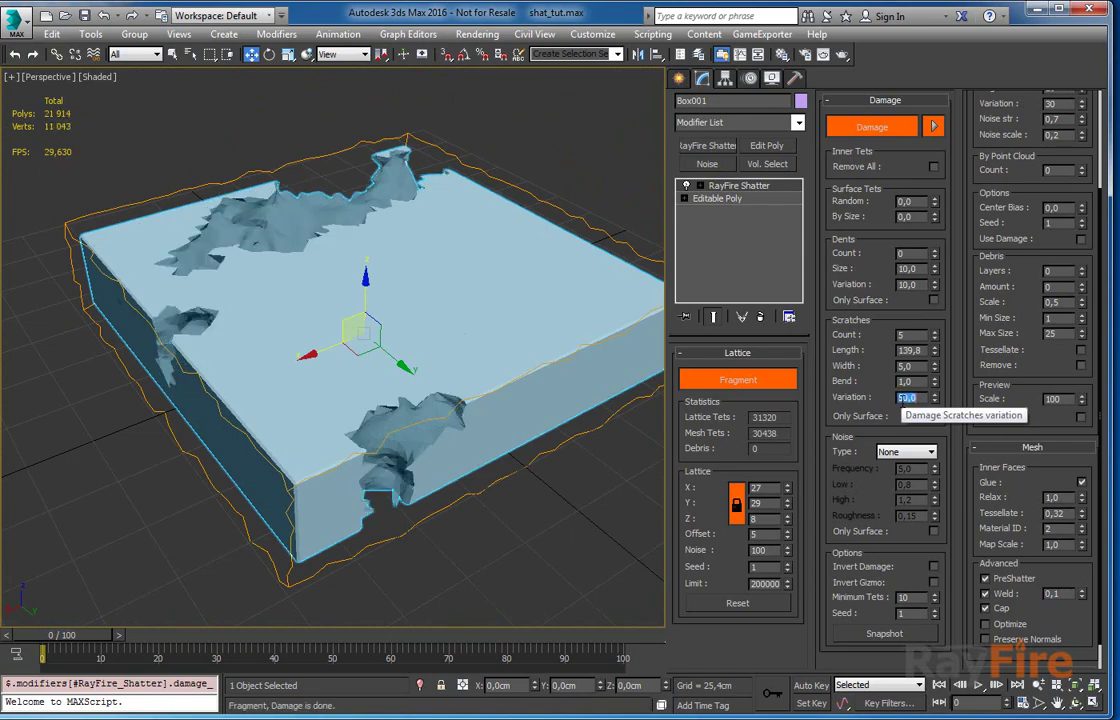
pyautogui.keyDown('alt'); pyautogui.moveTo(247, 320); pyautogui.dragTo(486, 301, button='middle'); pyautogui.keyUp('alt')
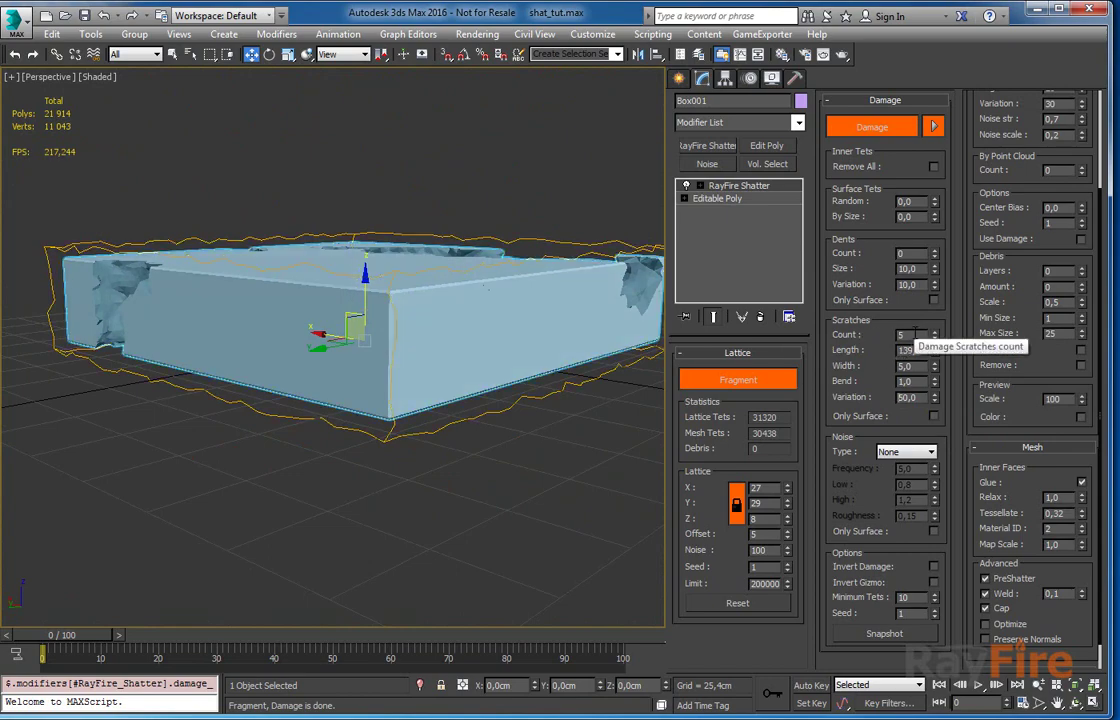
pyautogui.keyDown('alt'); pyautogui.moveTo(430, 242); pyautogui.dragTo(395, 367, button='middle'); pyautogui.keyUp('alt')
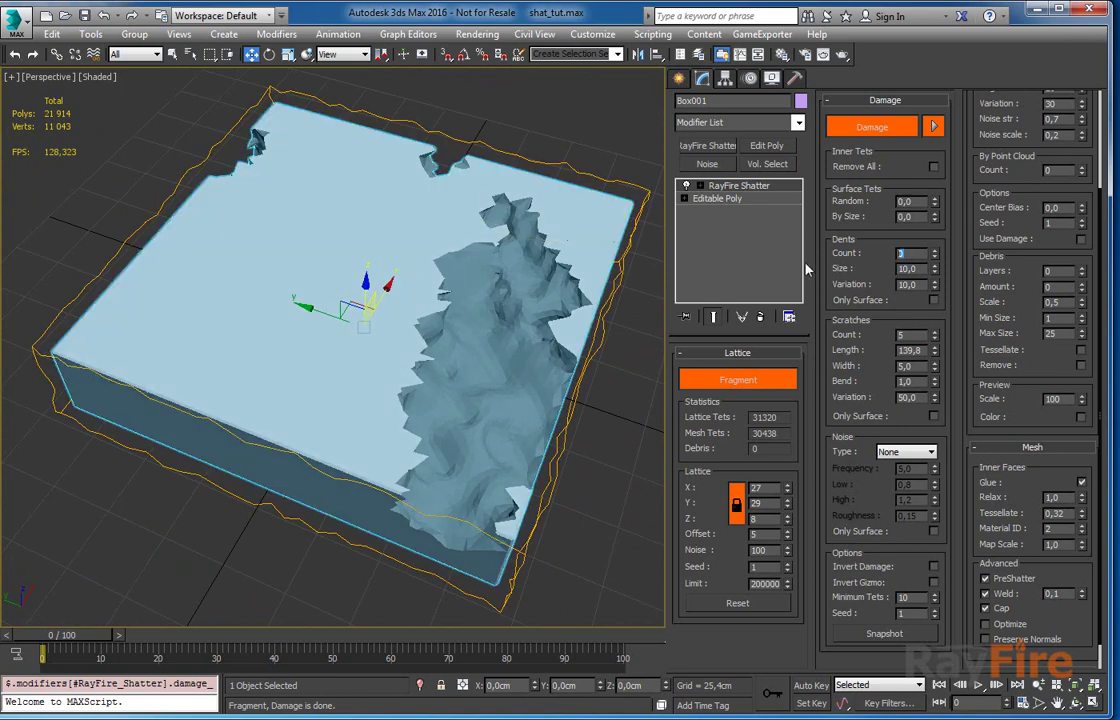
# Combine the scratches with other damage by setting the Dents Count to 15 and the Surface Tets By Size to 10.
pyautogui.write('15')
pyautogui.press('Return')
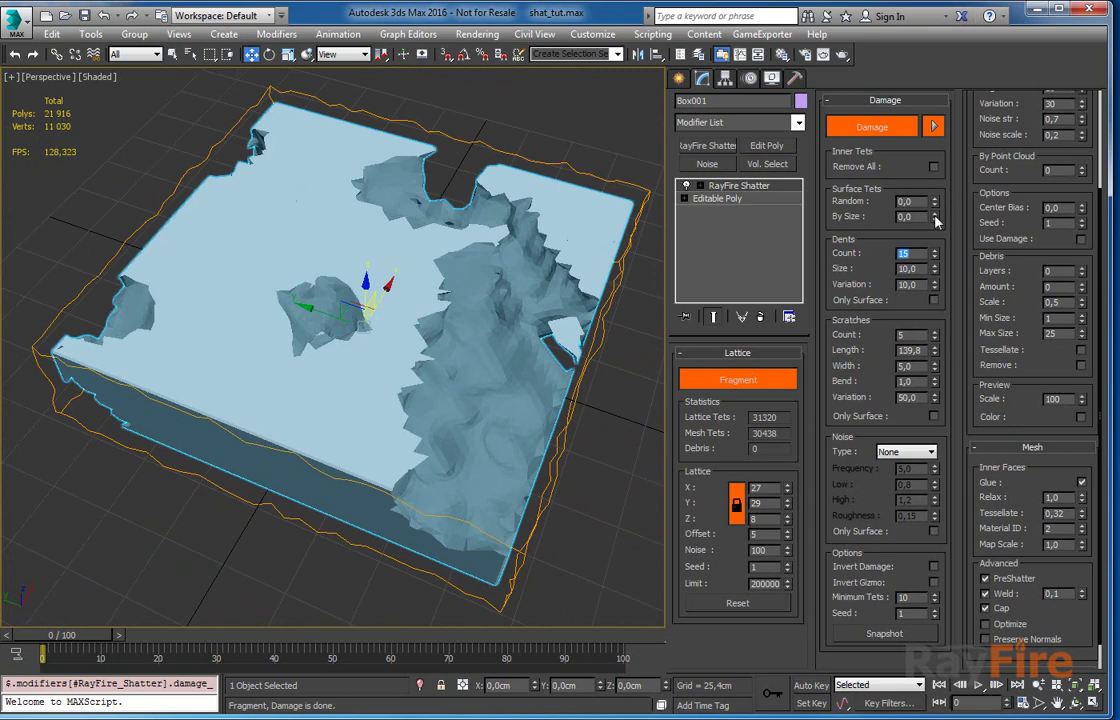
pyautogui.moveTo(935, 216); pyautogui.dragTo(935, 159)
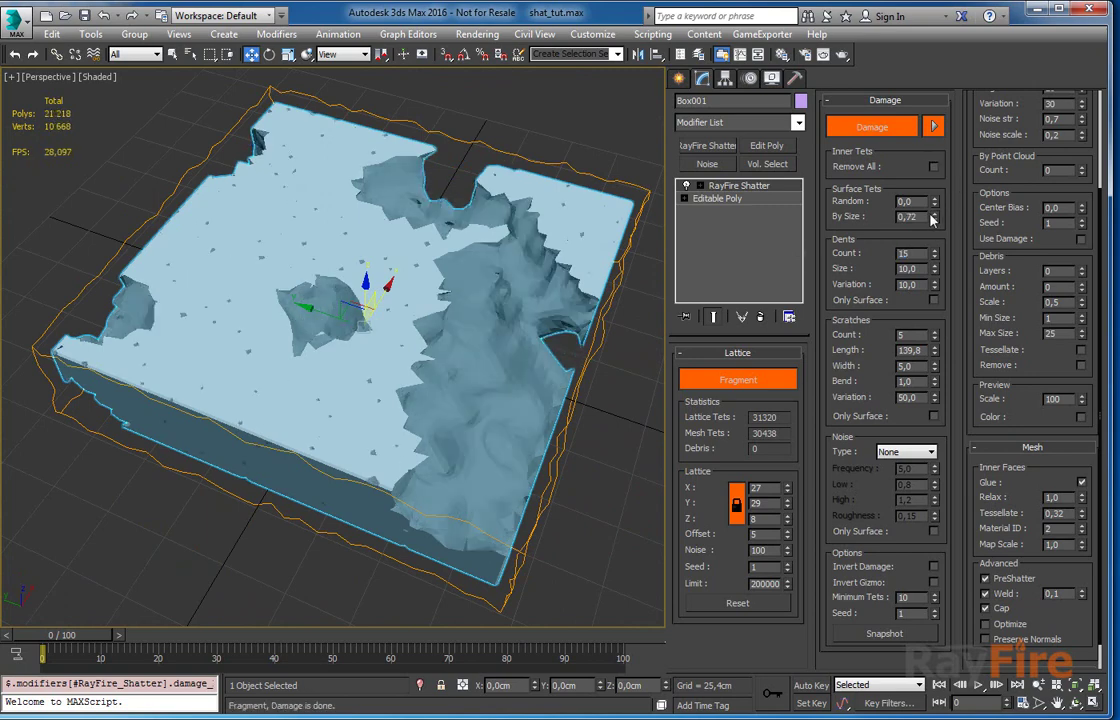
pyautogui.moveTo(920, 217); pyautogui.dragTo(794, 216)
pyautogui.write('10')
pyautogui.press('Return')
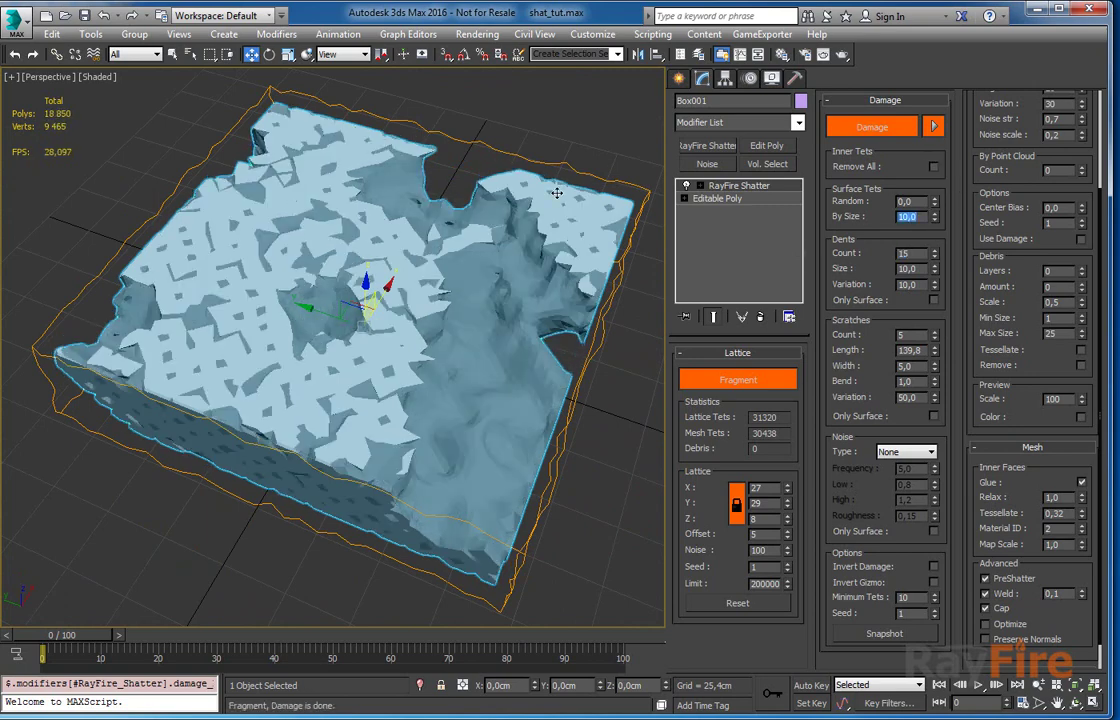
pyautogui.keyDown('alt'); pyautogui.moveTo(575, 209); pyautogui.dragTo(485, 190, button='middle'); pyautogui.keyUp('alt')
# Clear all damage by resetting the Dents Count, Scratches Count and Surface Tets By Size to 0.
pyautogui.rightClick(934, 252)
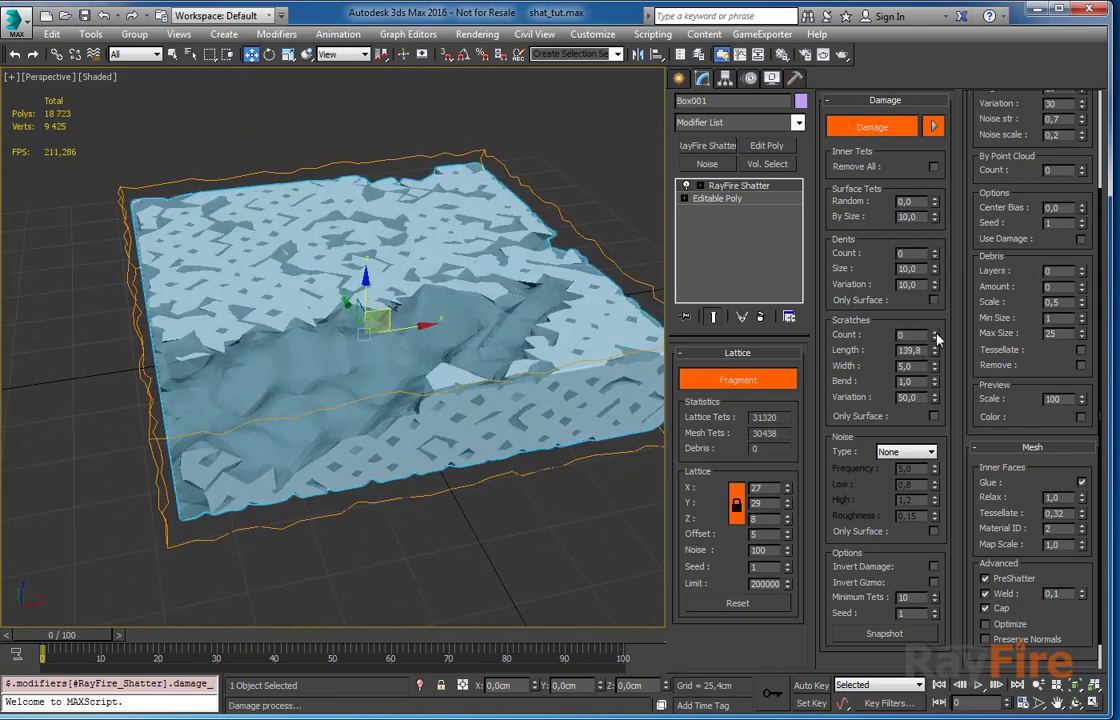
pyautogui.rightClick(935, 335)
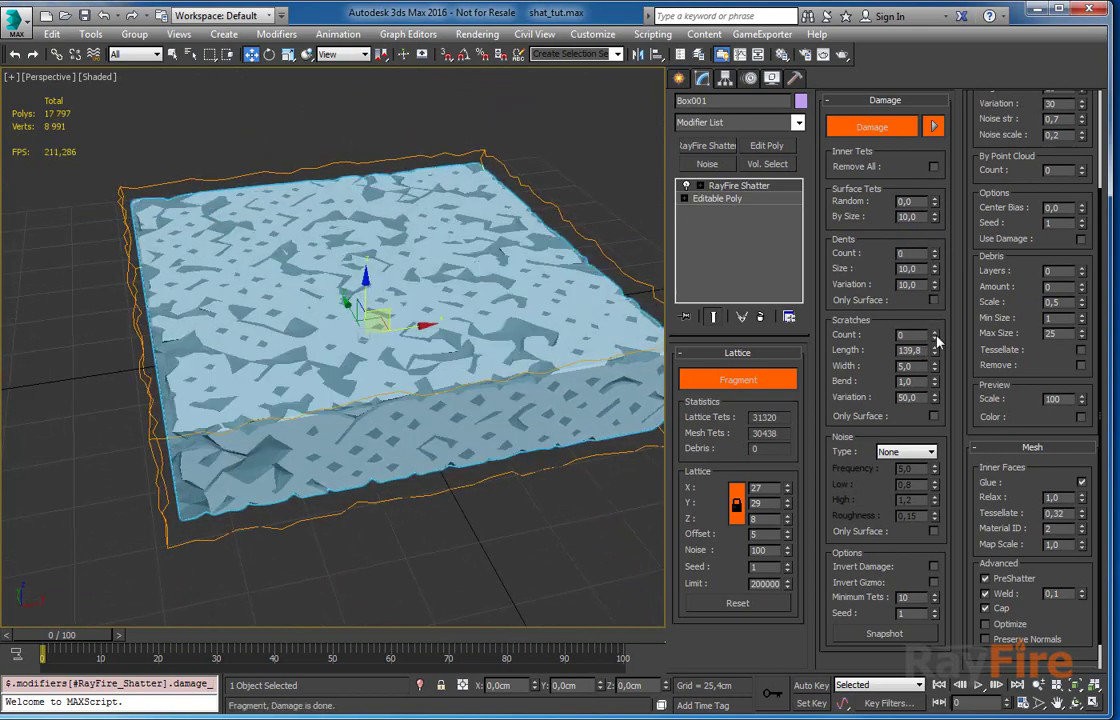
pyautogui.rightClick(934, 218)
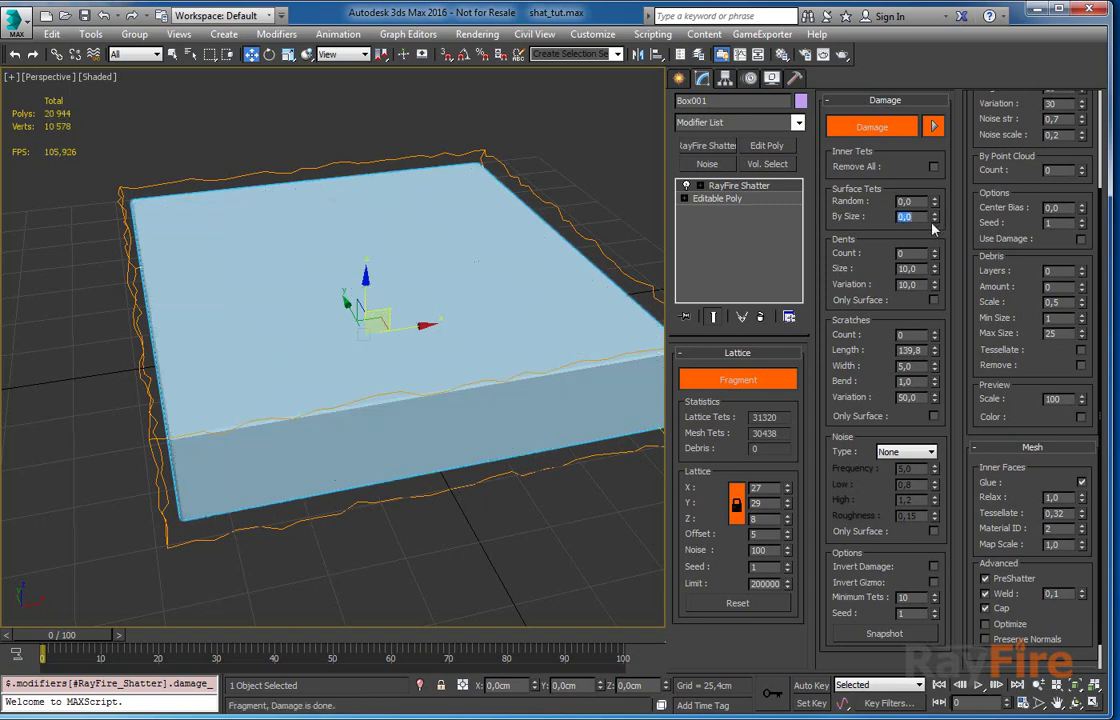
# Set the damage Noise Type to Value.
pyautogui.click(904, 452)
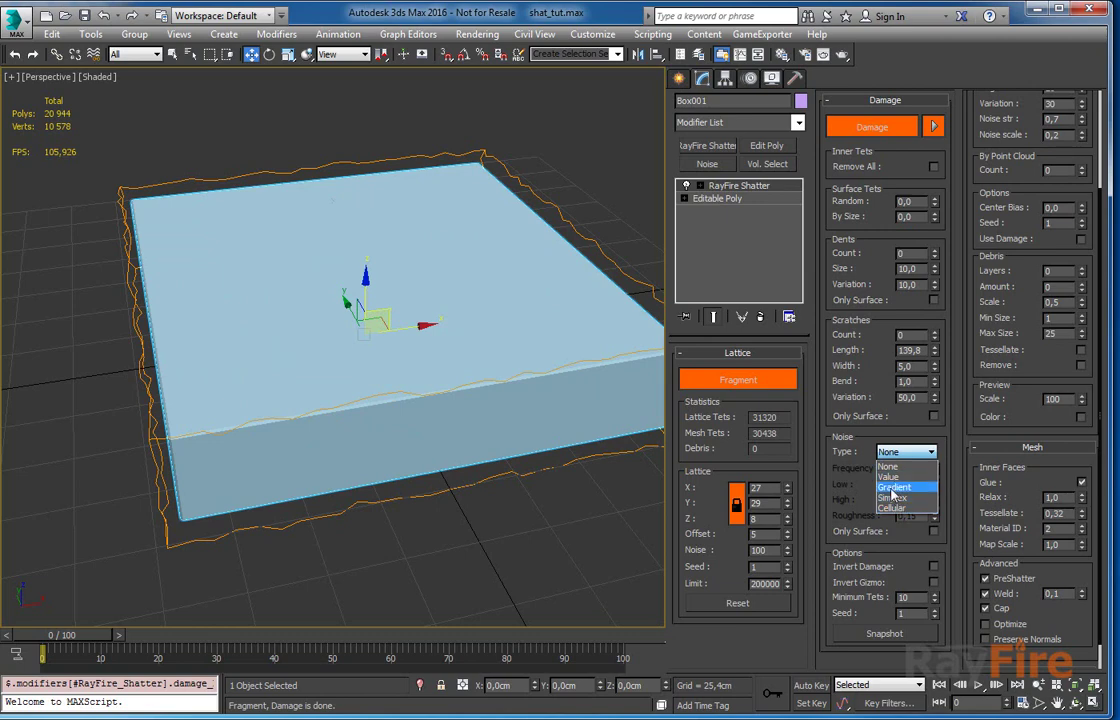
pyautogui.click(889, 478)
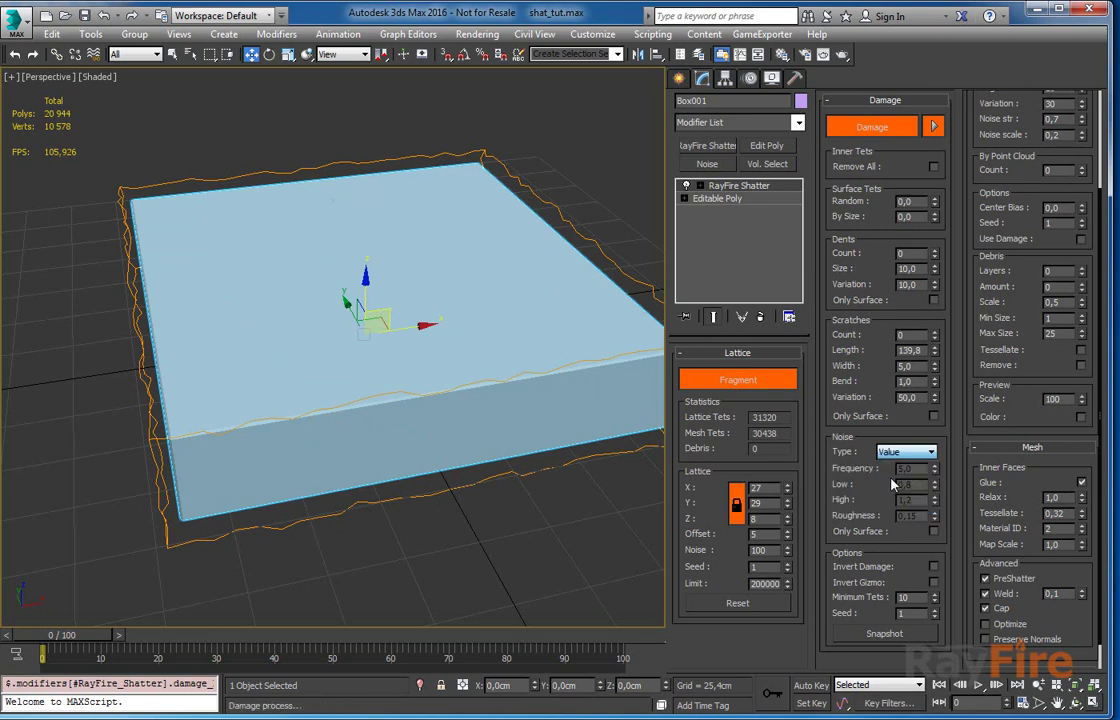
# Inspect the Value noise damage around the box and set the noise Frequency to 4.7.
pyautogui.keyDown('alt'); pyautogui.moveTo(437, 354); pyautogui.dragTo(374, 364, button='middle'); pyautogui.keyUp('alt')
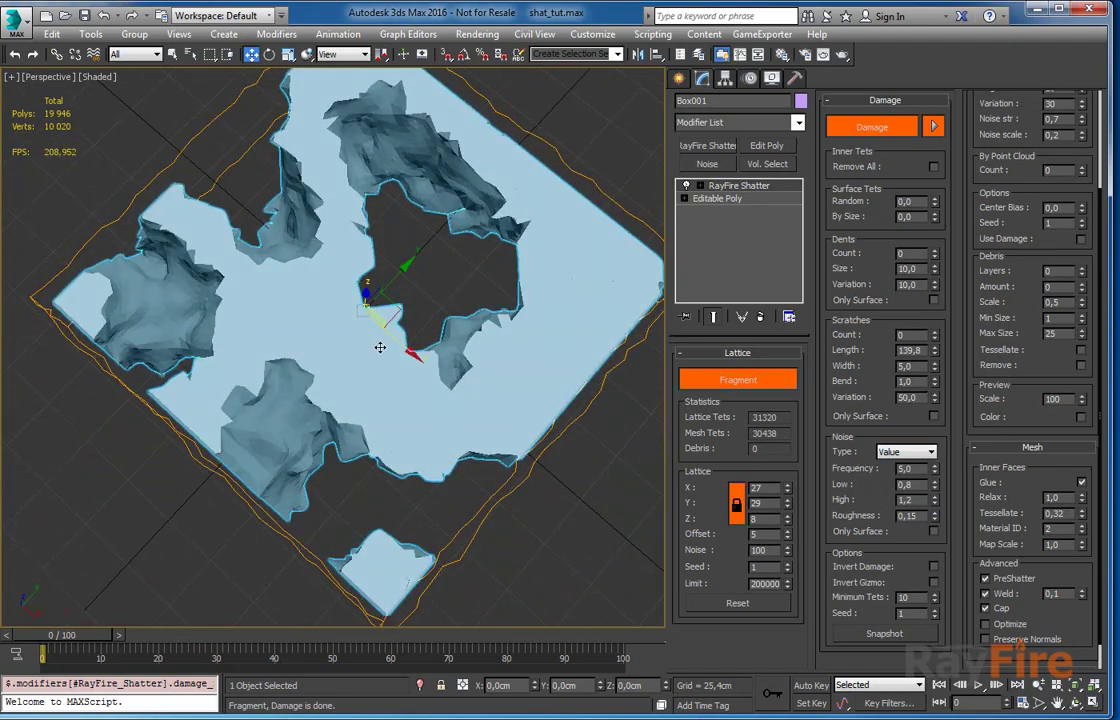
pyautogui.keyDown('alt'); pyautogui.moveTo(441, 310); pyautogui.dragTo(422, 265, button='middle'); pyautogui.keyUp('alt')
pyautogui.keyDown('alt'); pyautogui.moveTo(427, 322); pyautogui.dragTo(437, 288, button='middle'); pyautogui.keyUp('alt')
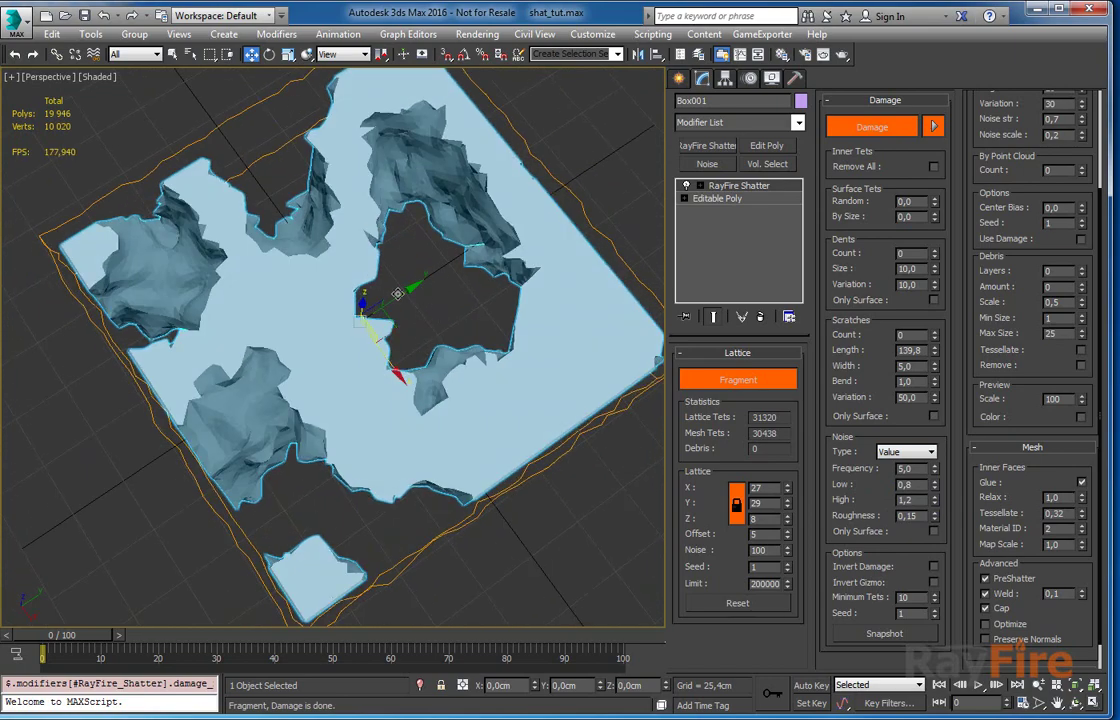
pyautogui.keyDown('alt'); pyautogui.moveTo(418, 314); pyautogui.dragTo(550, 334, button='middle'); pyautogui.keyUp('alt')
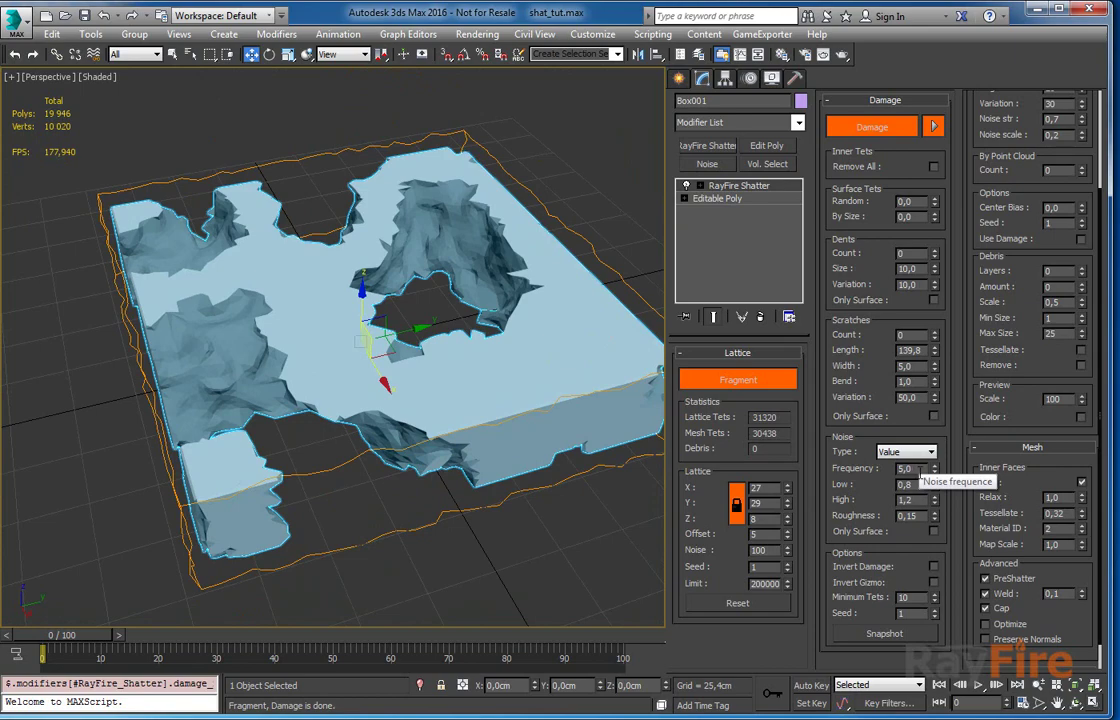
pyautogui.keyDown('alt'); pyautogui.moveTo(490, 348); pyautogui.dragTo(500, 375, button='middle'); pyautogui.keyUp('alt')
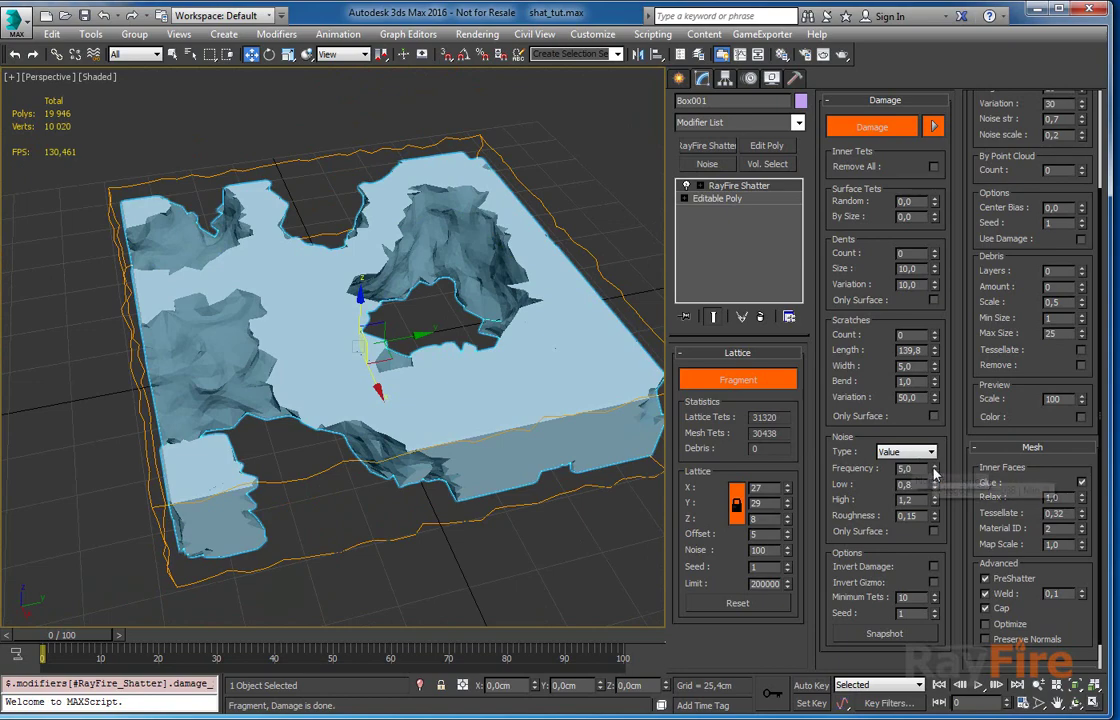
pyautogui.moveTo(934, 469); pyautogui.dragTo(897, 453)
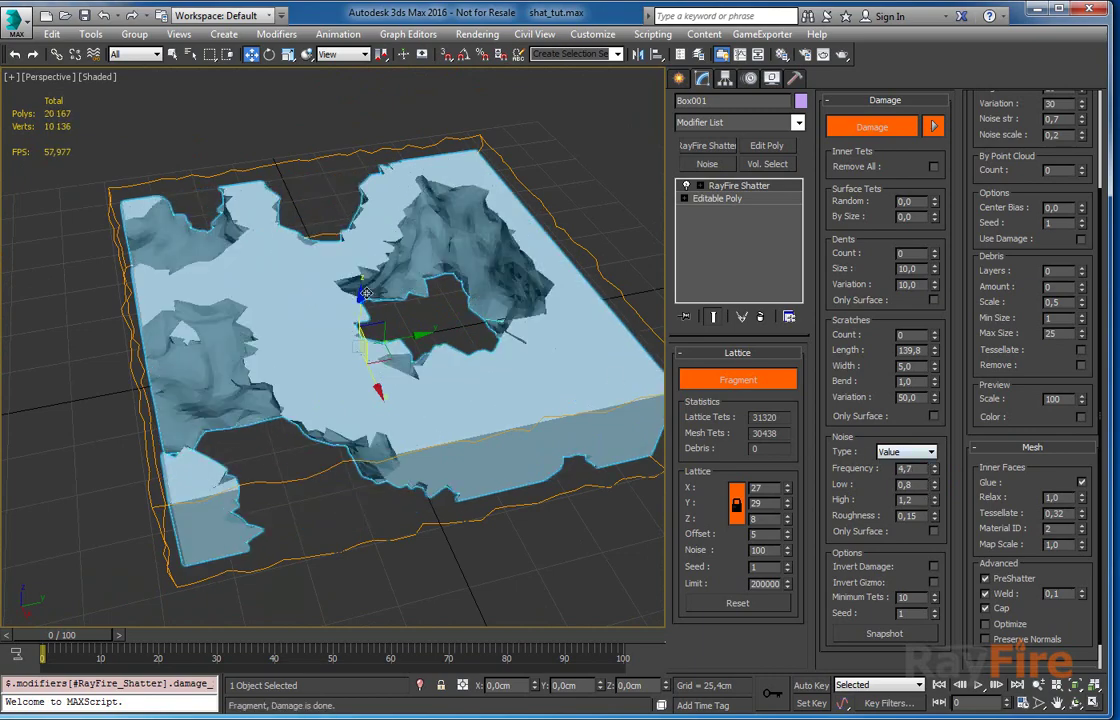
# Set the noise Low threshold to 0.75 and the High threshold to 1.152.
pyautogui.keyDown('alt'); pyautogui.moveTo(367, 293); pyautogui.dragTo(299, 325, button='middle'); pyautogui.keyUp('alt')
pyautogui.moveTo(935, 465); pyautogui.dragTo(931, 502)
pyautogui.rightClick(933, 465)
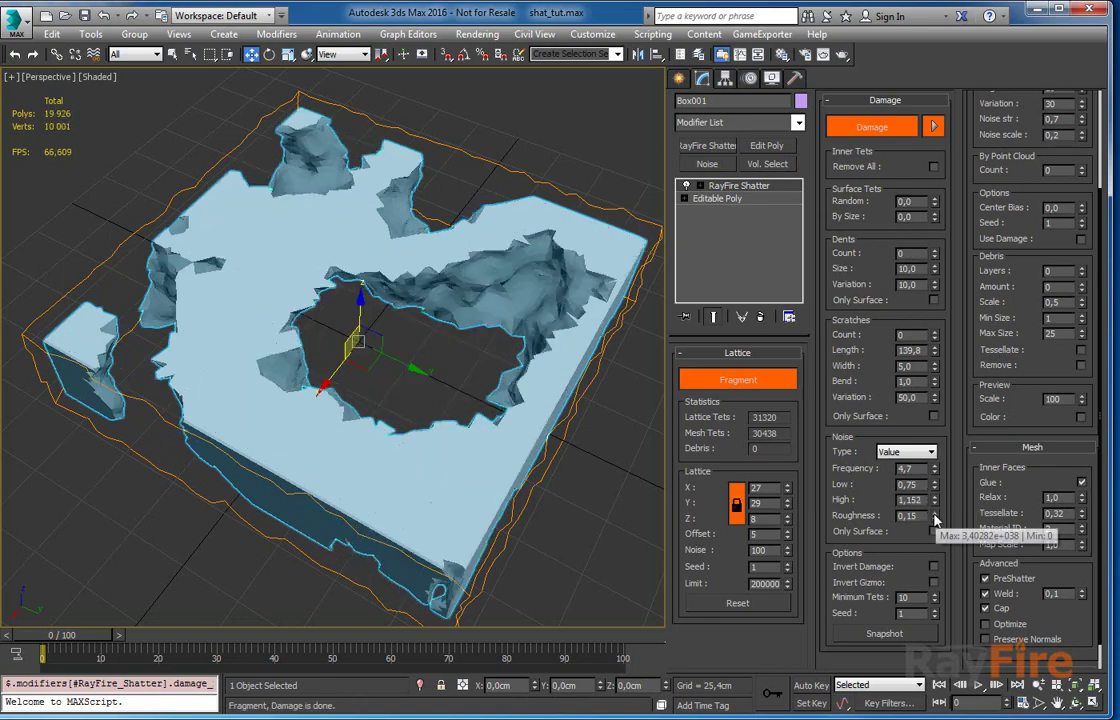
# Set the noise Roughness to 0 and inspect the damaged inner faces.
pyautogui.keyDown('alt'); pyautogui.moveTo(450, 380); pyautogui.dragTo(607, 452, button='middle'); pyautogui.keyUp('alt')
pyautogui.rightClick(935, 518)
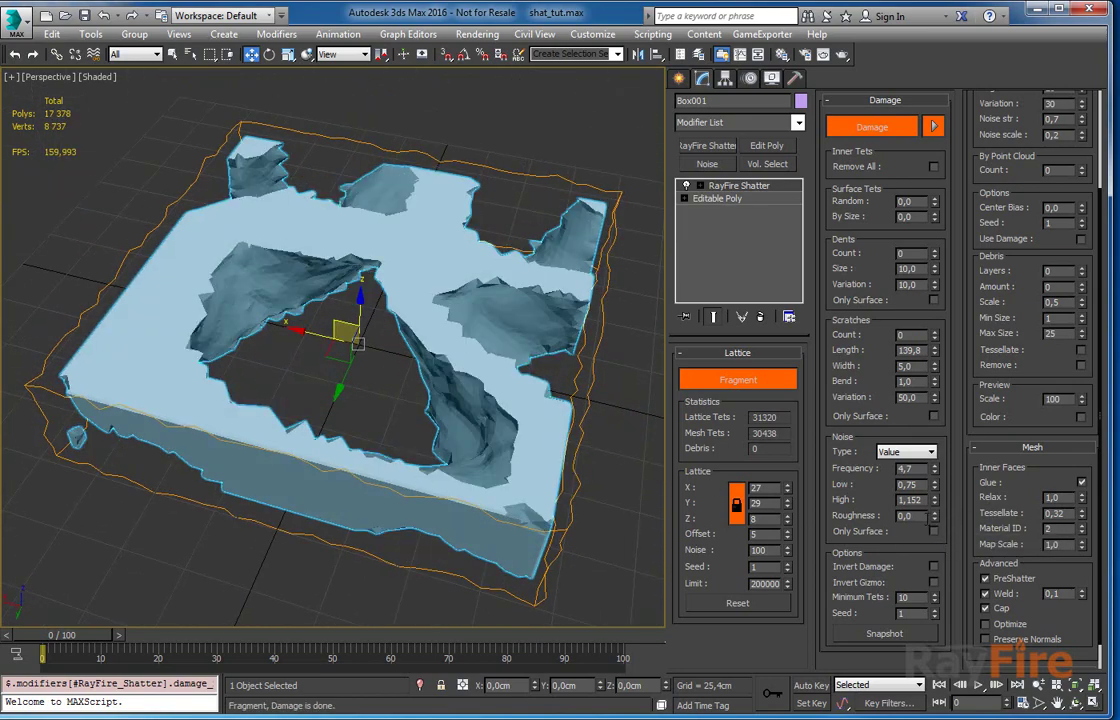
pyautogui.keyDown('alt'); pyautogui.moveTo(300, 340); pyautogui.dragTo(320, 358, button='middle'); pyautogui.keyUp('alt')
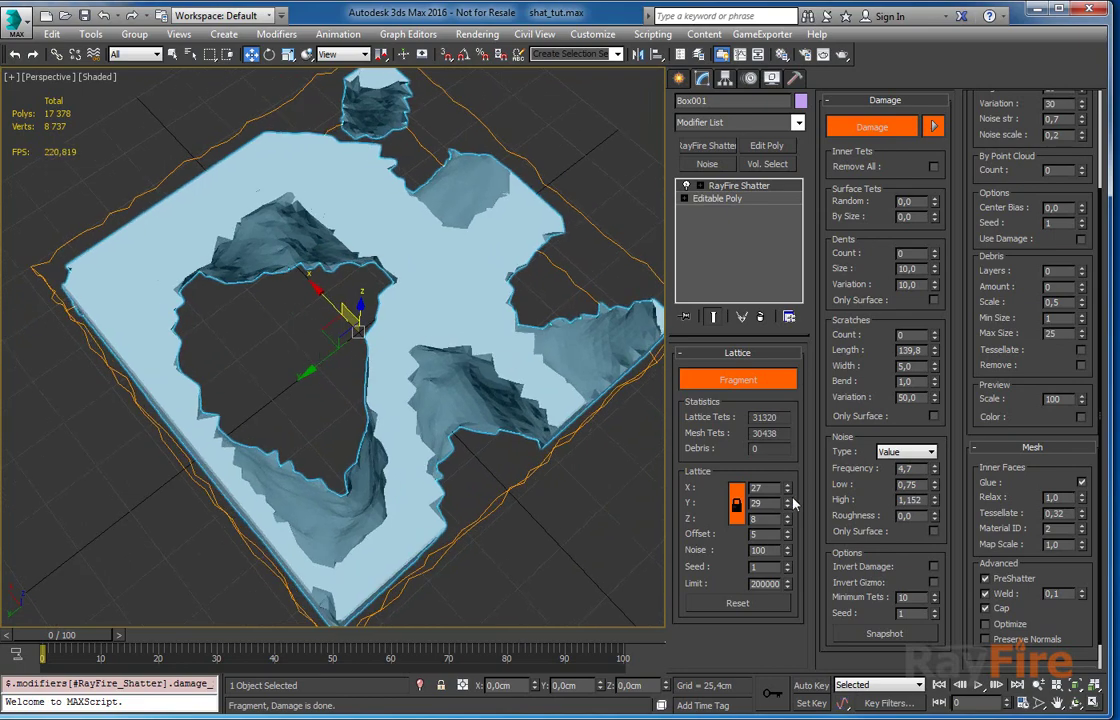
# Set the noise Roughness to 0.18.
pyautogui.moveTo(936, 512); pyautogui.dragTo(821, 456)
pyautogui.keyDown('alt'); pyautogui.moveTo(463, 352); pyautogui.dragTo(450, 400, button='middle'); pyautogui.keyUp('alt')
pyautogui.moveTo(935, 517); pyautogui.dragTo(930, 539)
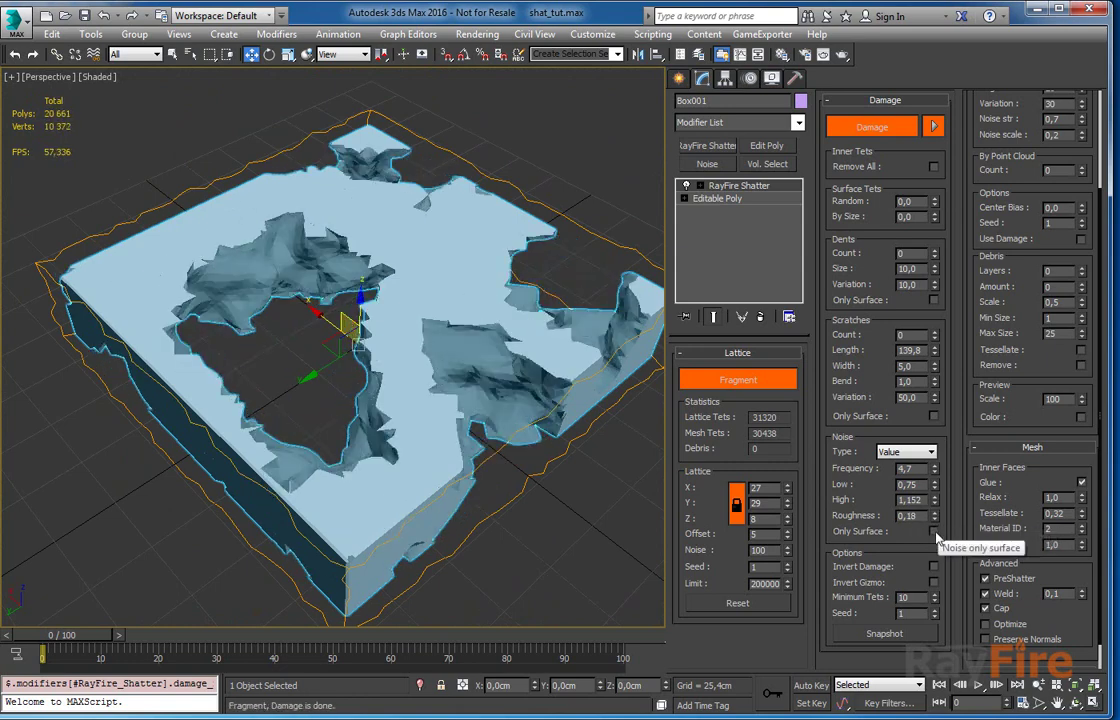
# Restrict the noise damage to Only Surface and inspect the box.
pyautogui.click(933, 531)
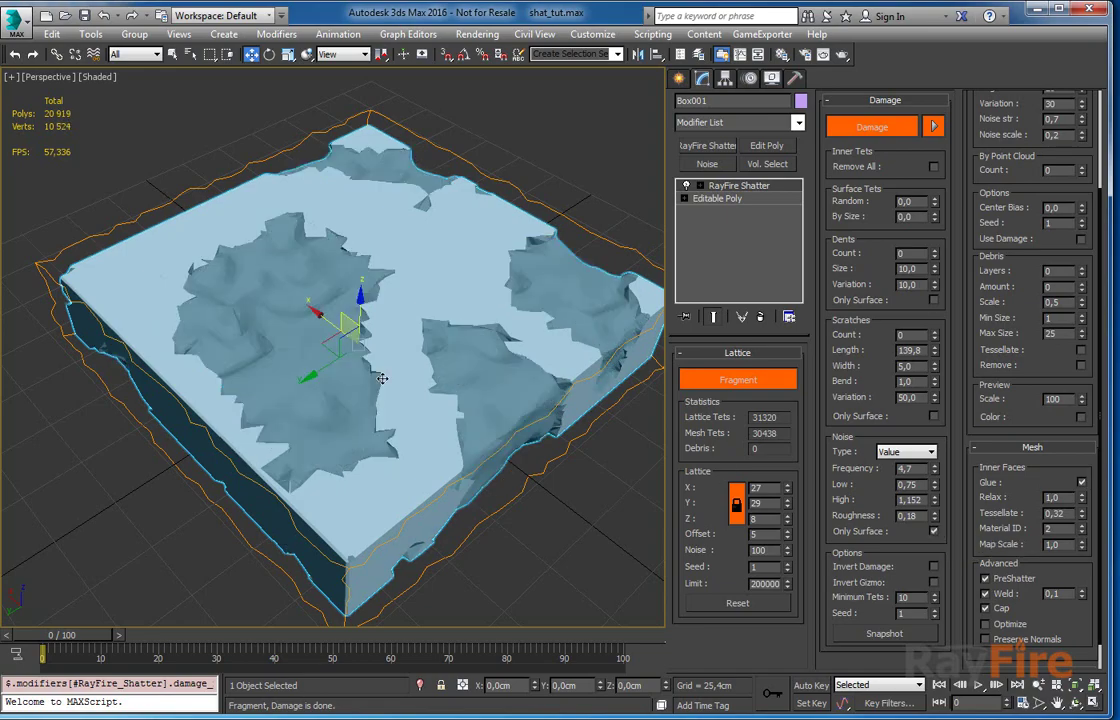
pyautogui.keyDown('alt'); pyautogui.moveTo(361, 359); pyautogui.dragTo(252, 346, button='middle'); pyautogui.keyUp('alt')
# Switch the noise Type to Gradient and inspect the damage pattern around the box.
pyautogui.click(905, 451)
pyautogui.click(910, 482)
pyautogui.click(905, 451)
pyautogui.click(900, 476)
pyautogui.keyDown('alt'); pyautogui.moveTo(357, 300); pyautogui.dragTo(649, 424, button='middle'); pyautogui.keyUp('alt')
# Try the Simplex and Cellular noise types and inspect the damage each one produces.
pyautogui.click(905, 451)
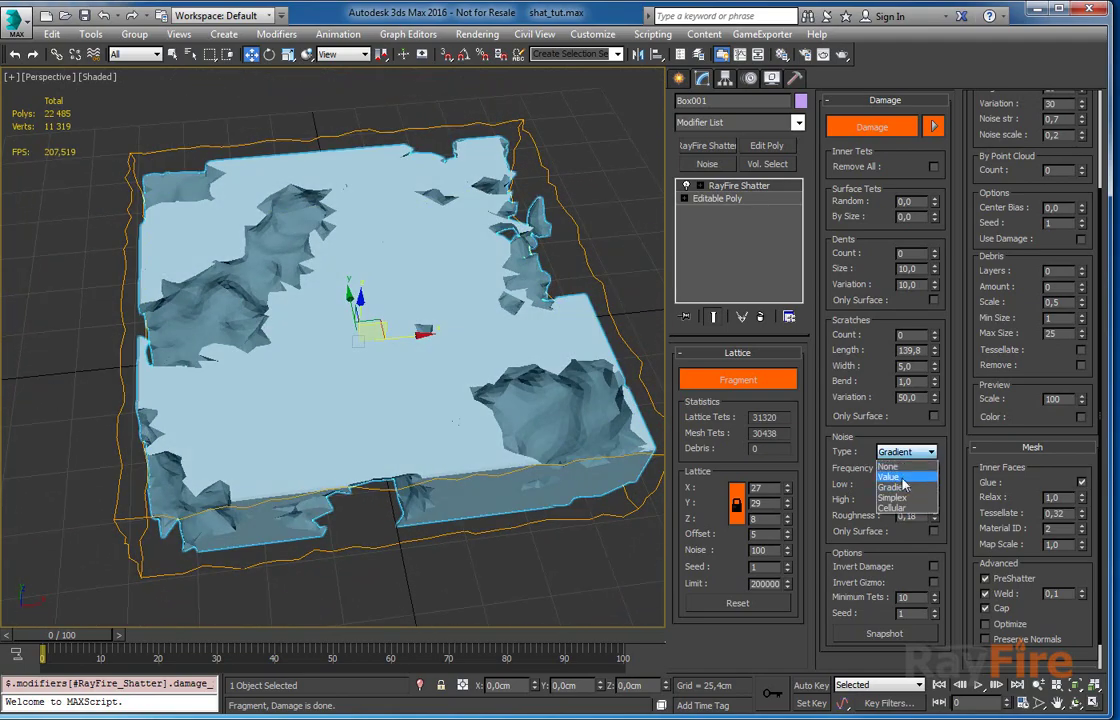
pyautogui.click(900, 492)
pyautogui.moveTo(470, 450)
pyautogui.keyDown('alt'); pyautogui.mouseDown(button='middle')
pyautogui.moveTo(368, 393)
pyautogui.moveTo(455, 440)
pyautogui.mouseUp(button='middle'); pyautogui.keyUp('alt')
pyautogui.click(905, 451)
pyautogui.click(900, 508)
pyautogui.keyDown('alt'); pyautogui.moveTo(480, 330); pyautogui.dragTo(510, 420, button='middle'); pyautogui.keyUp('alt')
# Switch the noise Type to None, return it to Value and view the box from another side.
pyautogui.click(905, 451)
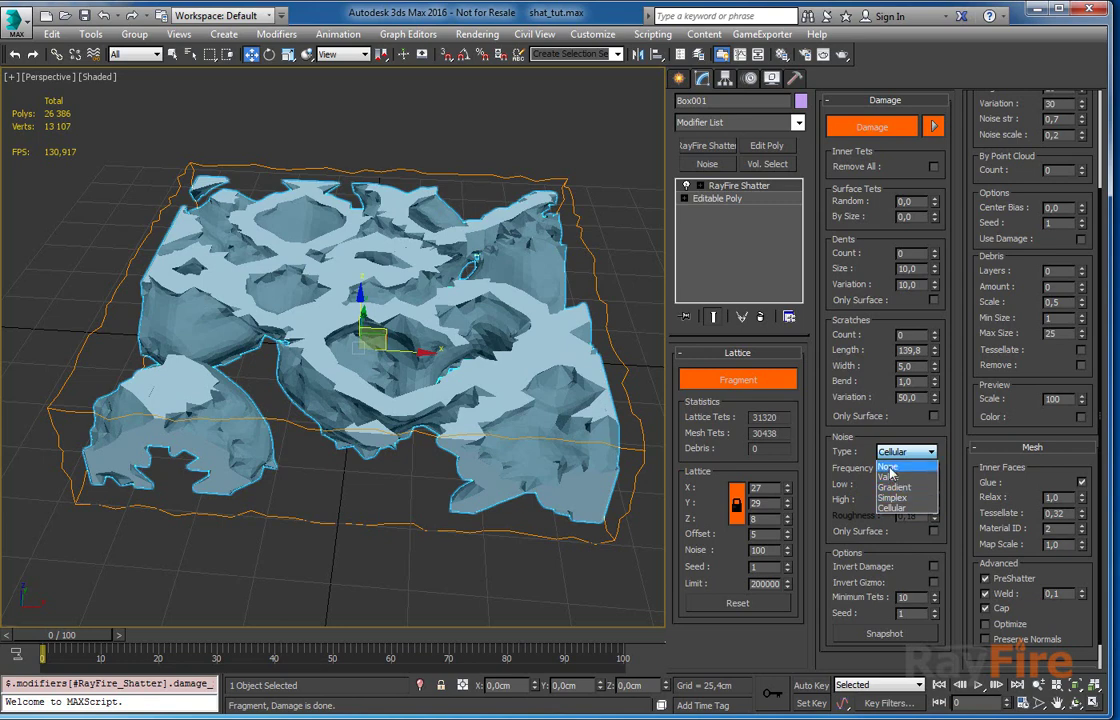
pyautogui.click(889, 467)
pyautogui.click(908, 453)
pyautogui.click(889, 477)
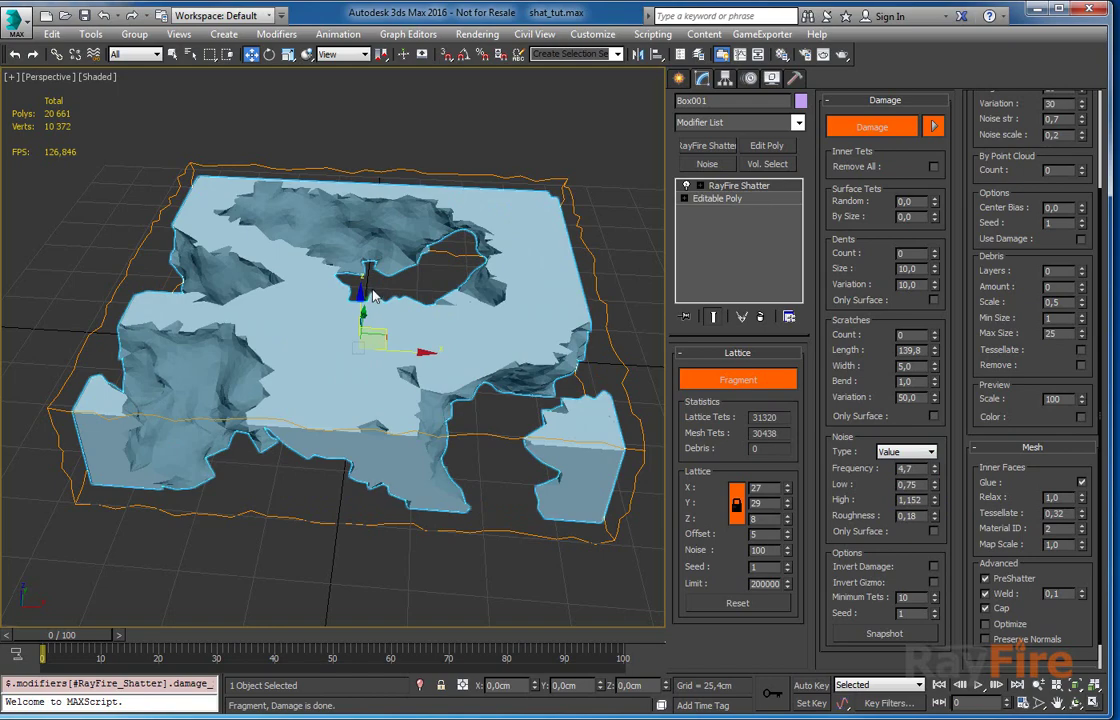
pyautogui.keyDown('alt'); pyautogui.moveTo(362, 306); pyautogui.dragTo(274, 319, button='middle'); pyautogui.keyUp('alt')
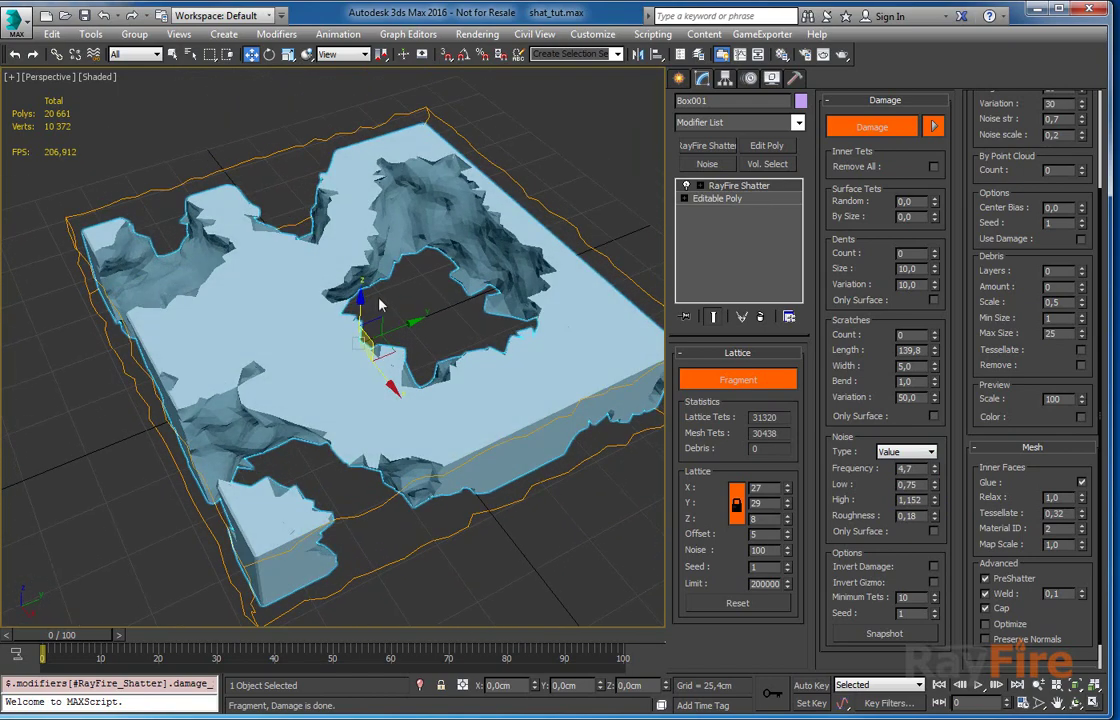
# Turn Invert Damage on to compare the inverted noise damage on the box, and turn it off again.
pyautogui.scroll(-6, 455, 265)
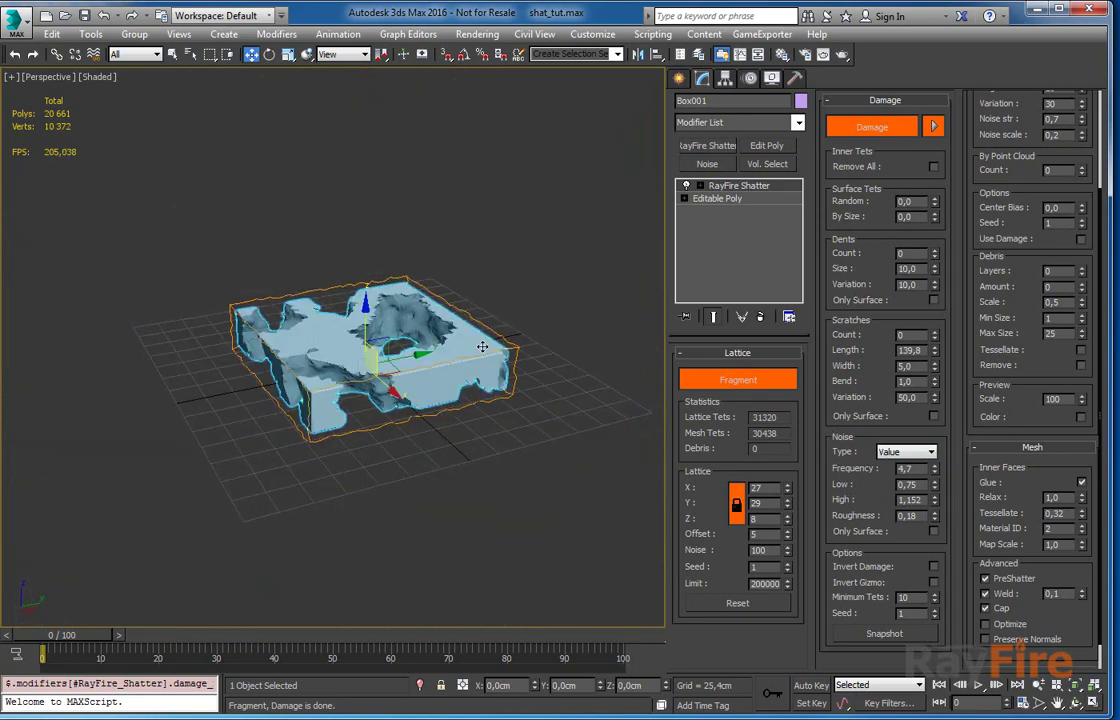
pyautogui.keyDown('alt'); pyautogui.moveTo(479, 360); pyautogui.dragTo(443, 368, button='middle'); pyautogui.keyUp('alt')
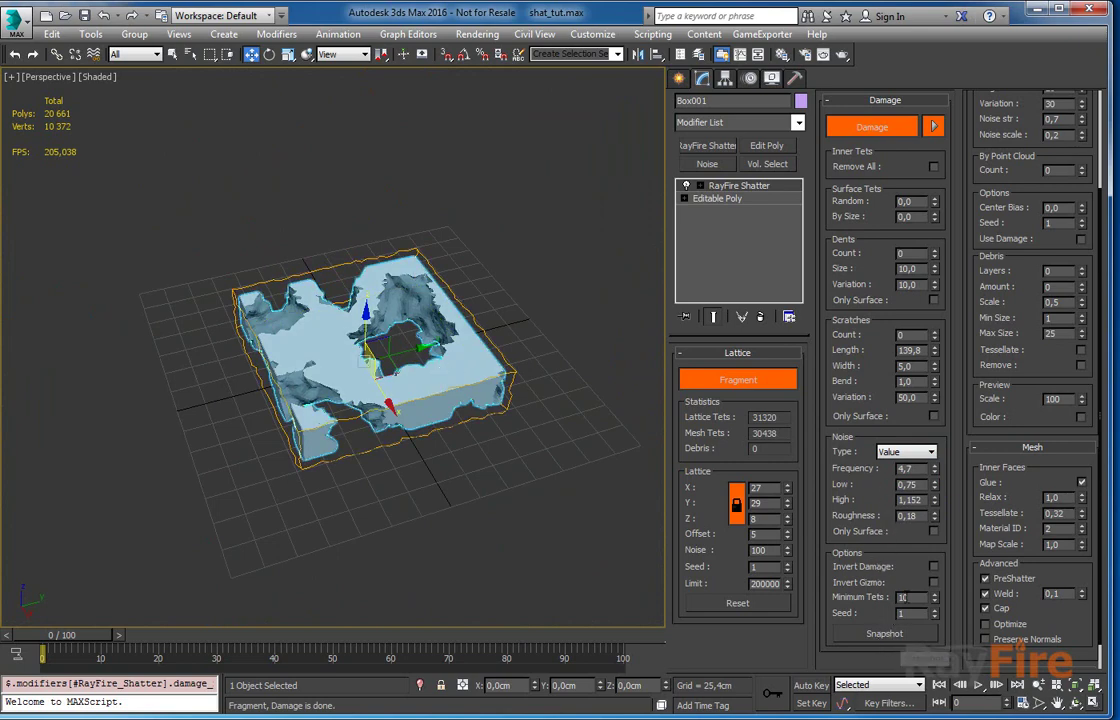
pyautogui.keyDown('alt'); pyautogui.moveTo(540, 368); pyautogui.dragTo(459, 338, button='middle'); pyautogui.keyUp('alt')
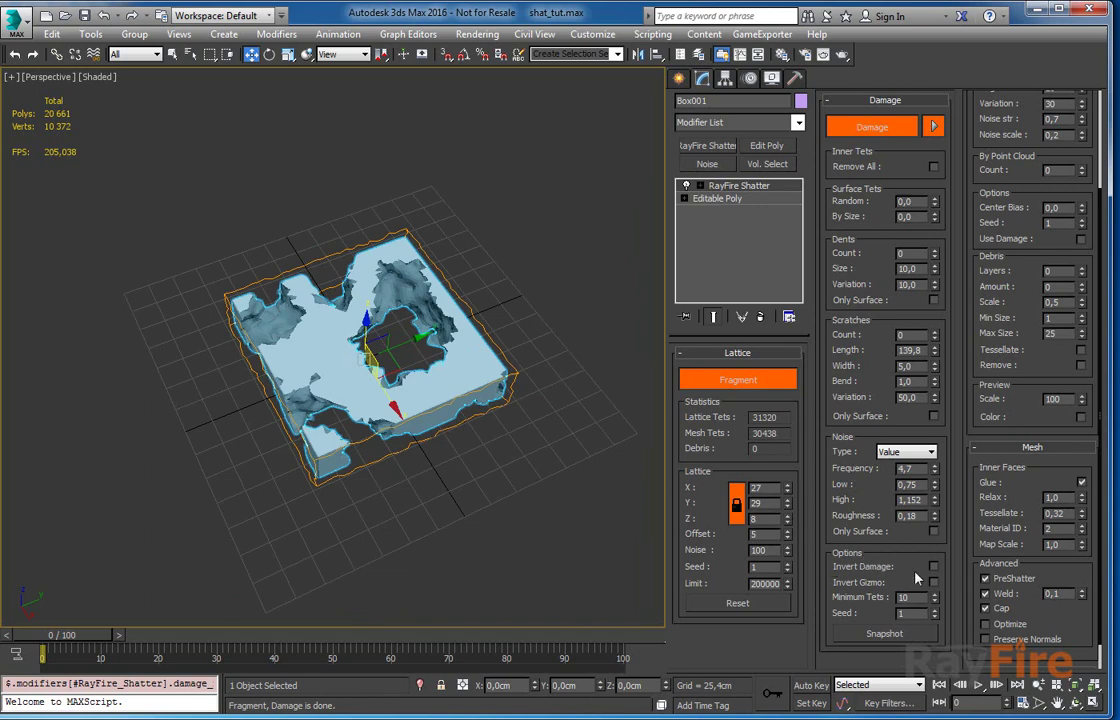
pyautogui.keyDown('alt'); pyautogui.moveTo(364, 291); pyautogui.dragTo(413, 370, button='middle'); pyautogui.keyUp('alt')
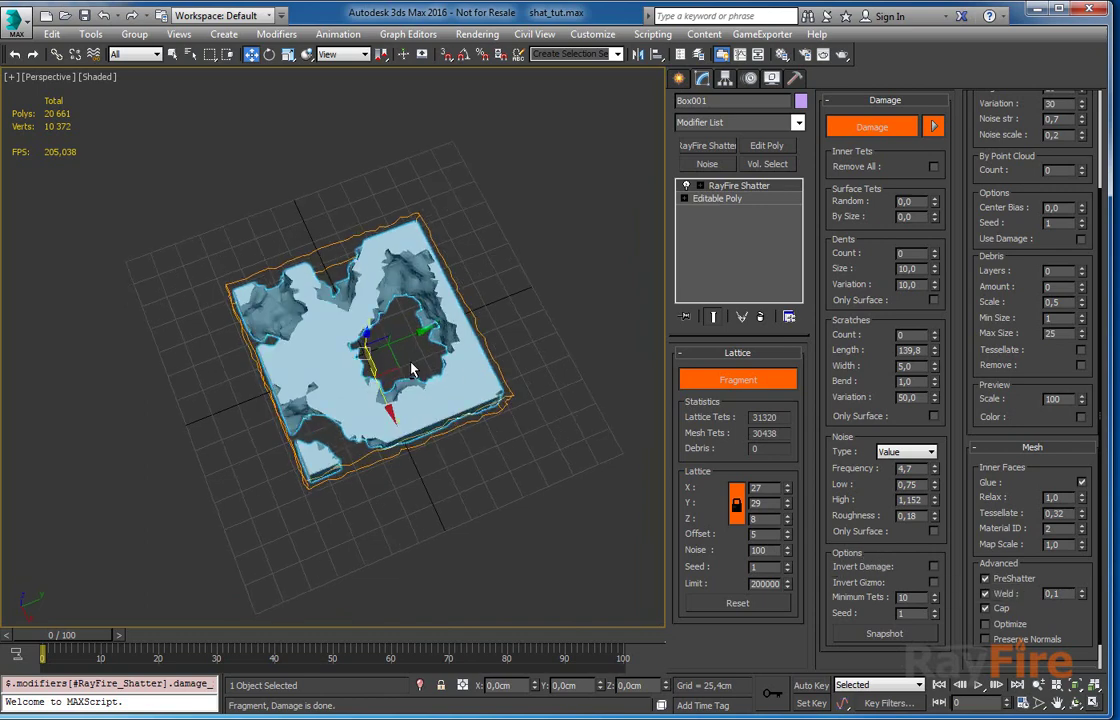
pyautogui.scroll(5, 415, 368)
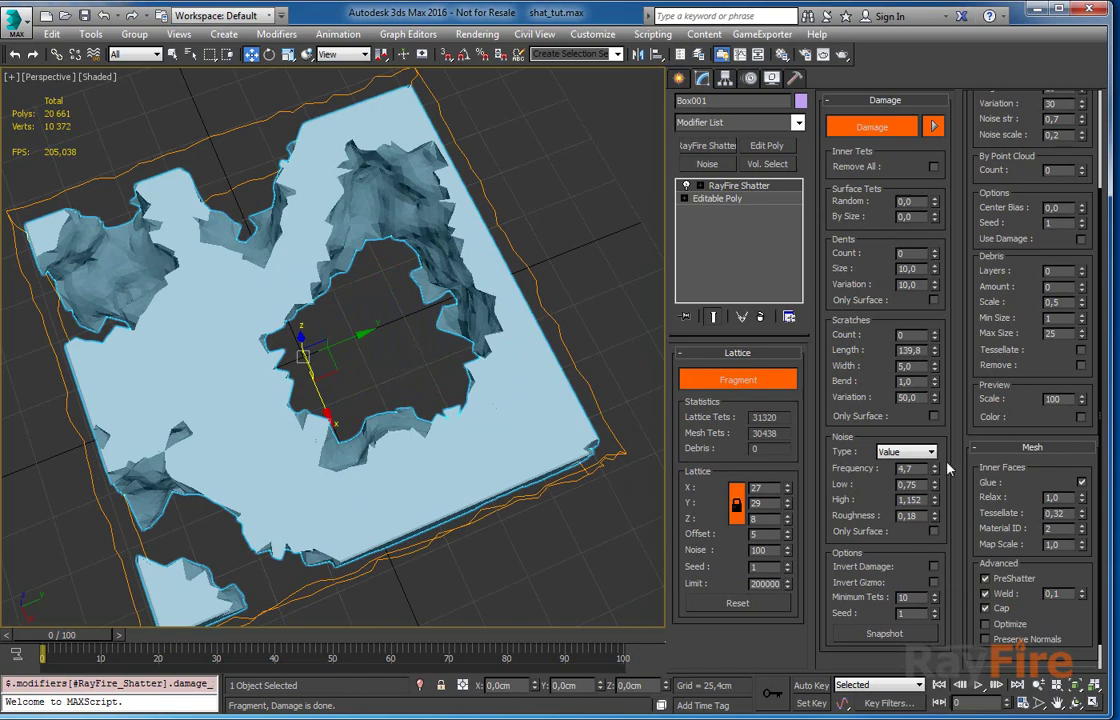
pyautogui.click(933, 567)
pyautogui.keyDown('alt'); pyautogui.moveTo(312, 380); pyautogui.dragTo(297, 299, button='middle'); pyautogui.keyUp('alt')
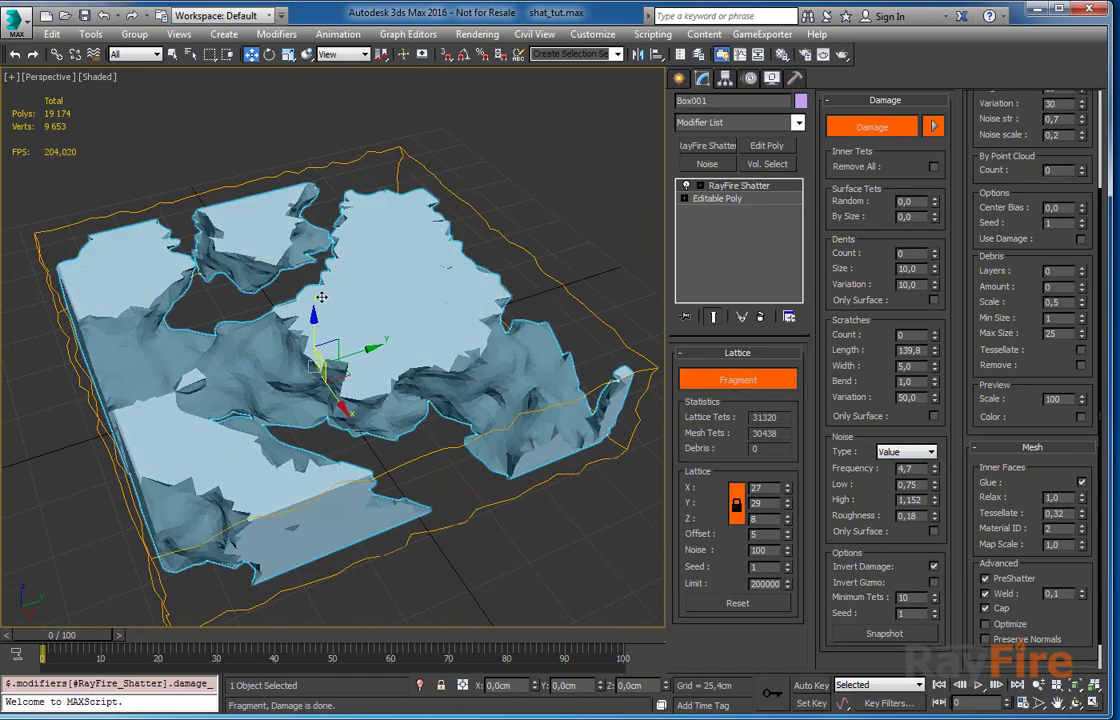
pyautogui.click(933, 567)
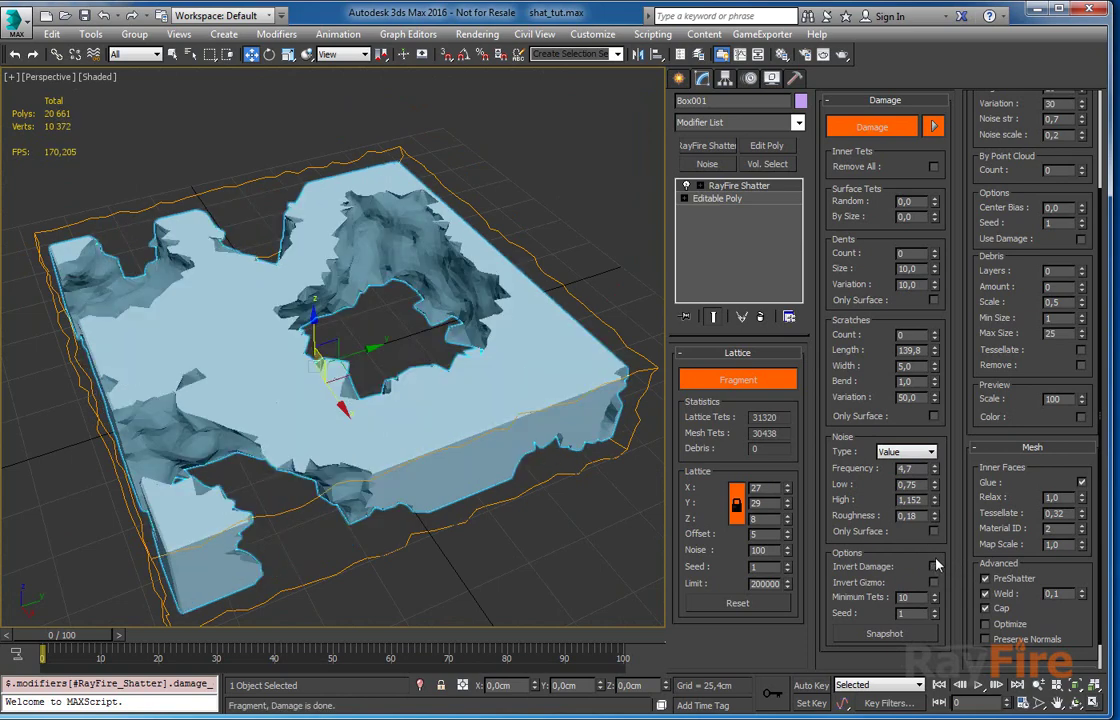
# Activate the modifier's Damage gizmo and move it over one corner of the box, at about X 85 cm, Y 63 cm.
pyautogui.click(700, 186)
pyautogui.click(733, 224)
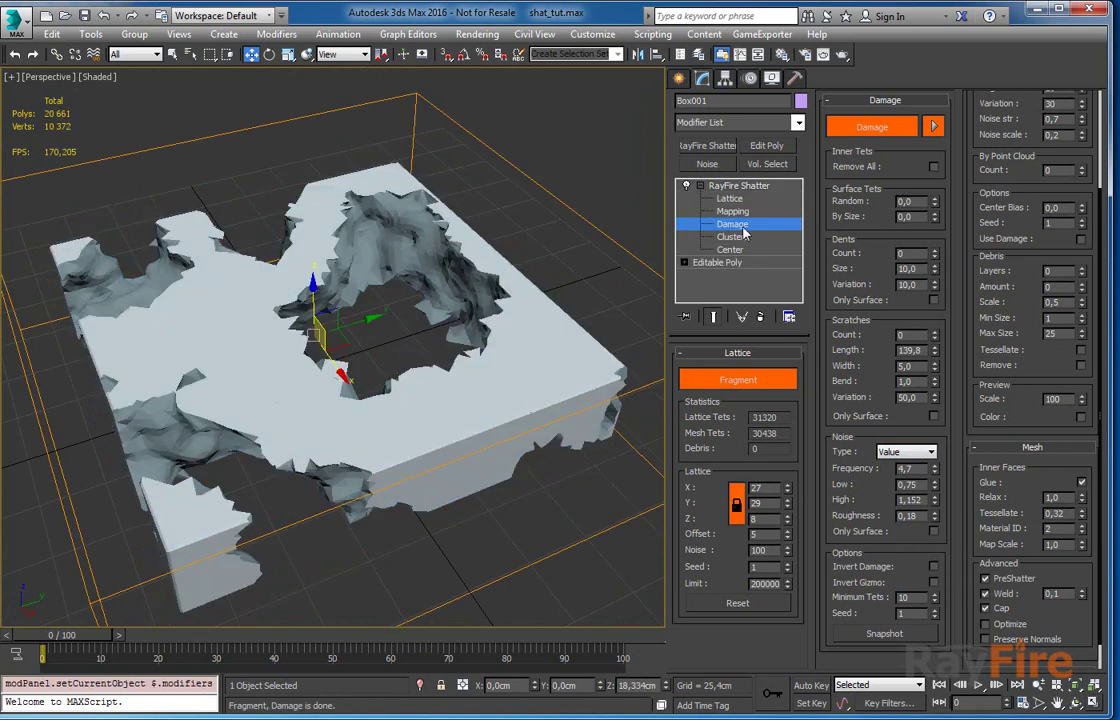
pyautogui.moveTo(365, 325); pyautogui.dragTo(536, 268)
pyautogui.moveTo(522, 322); pyautogui.dragTo(566, 407)
pyautogui.keyDown('alt'); pyautogui.moveTo(430, 290); pyautogui.dragTo(370, 230, button='middle'); pyautogui.keyUp('alt')
pyautogui.moveTo(461, 327)
pyautogui.mouseDown()
pyautogui.moveTo(464, 300)
pyautogui.moveTo(462, 350)
pyautogui.mouseUp()
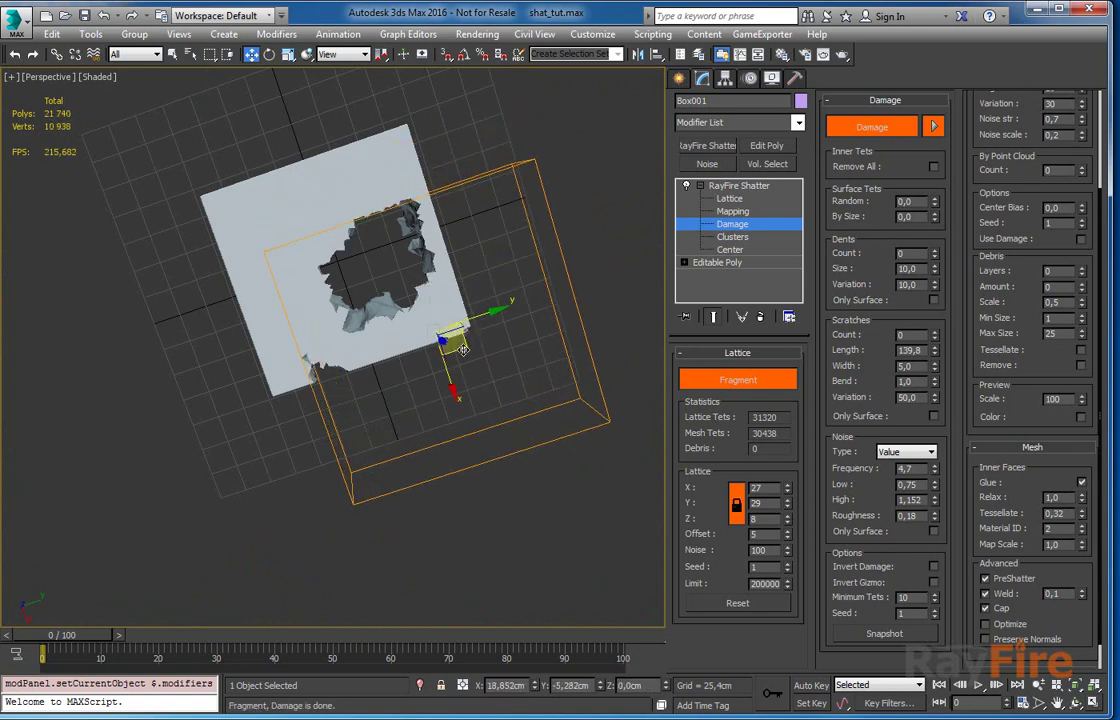
# Turn Invert Gizmo on, shift the damage gizmo slightly to test it, and turn the option off again.
pyautogui.click(932, 582)
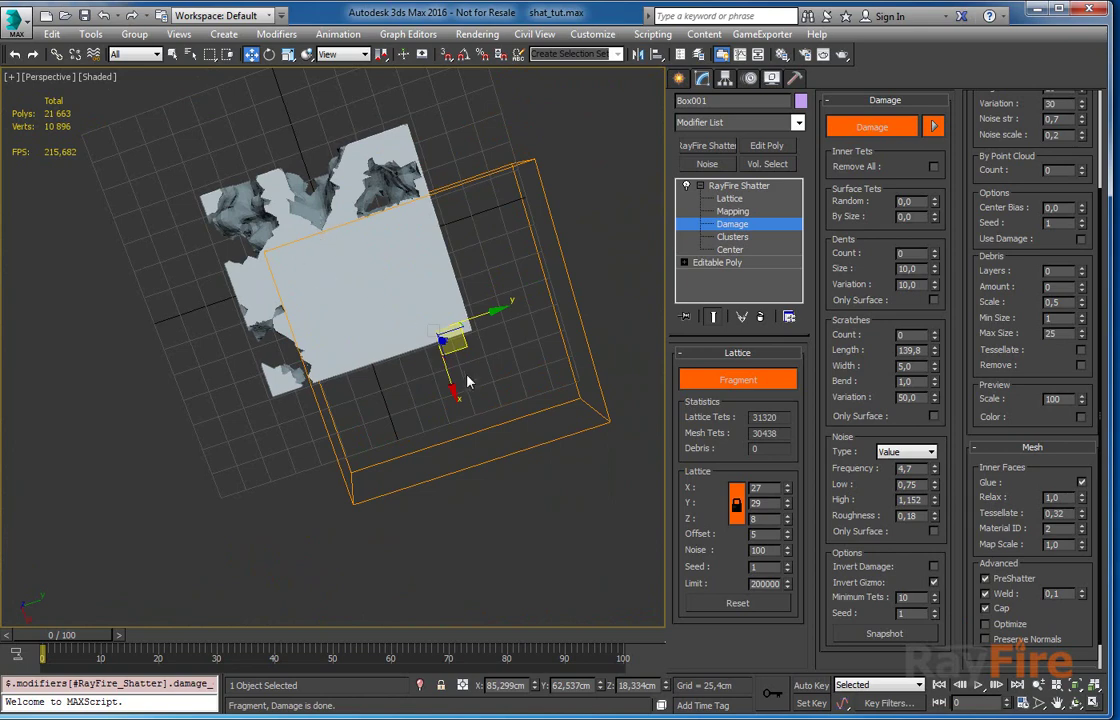
pyautogui.moveTo(471, 348); pyautogui.dragTo(470, 345)
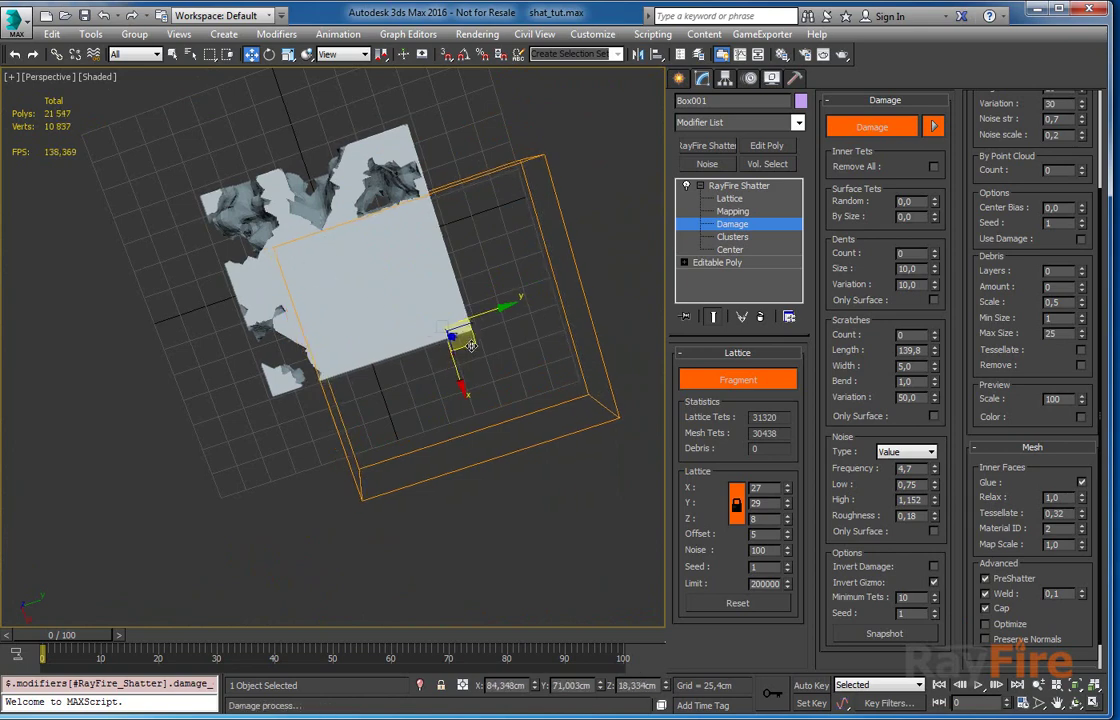
pyautogui.click(933, 585)
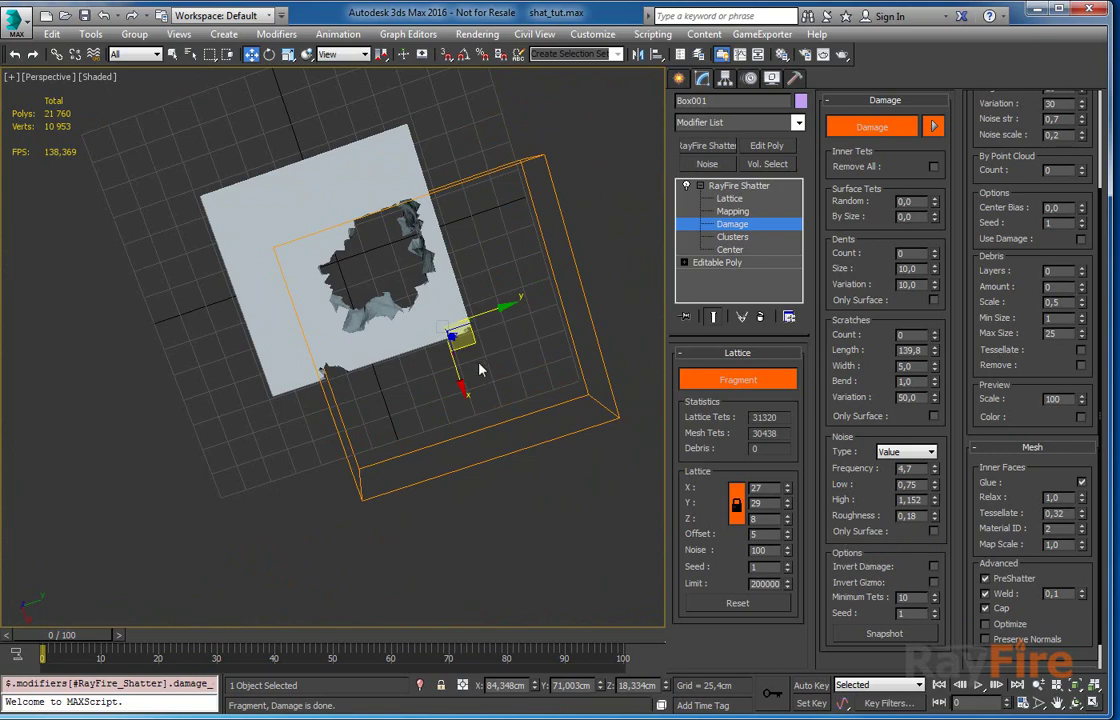
# Move the damage gizmo back over the whole box, to about X 0.4 cm, Y 1.7 cm.
pyautogui.moveTo(474, 347); pyautogui.dragTo(362, 274)
pyautogui.keyDown('alt'); pyautogui.moveTo(441, 328); pyautogui.dragTo(292, 177, button='middle'); pyautogui.keyUp('alt')
pyautogui.scroll(4, 327, 275)
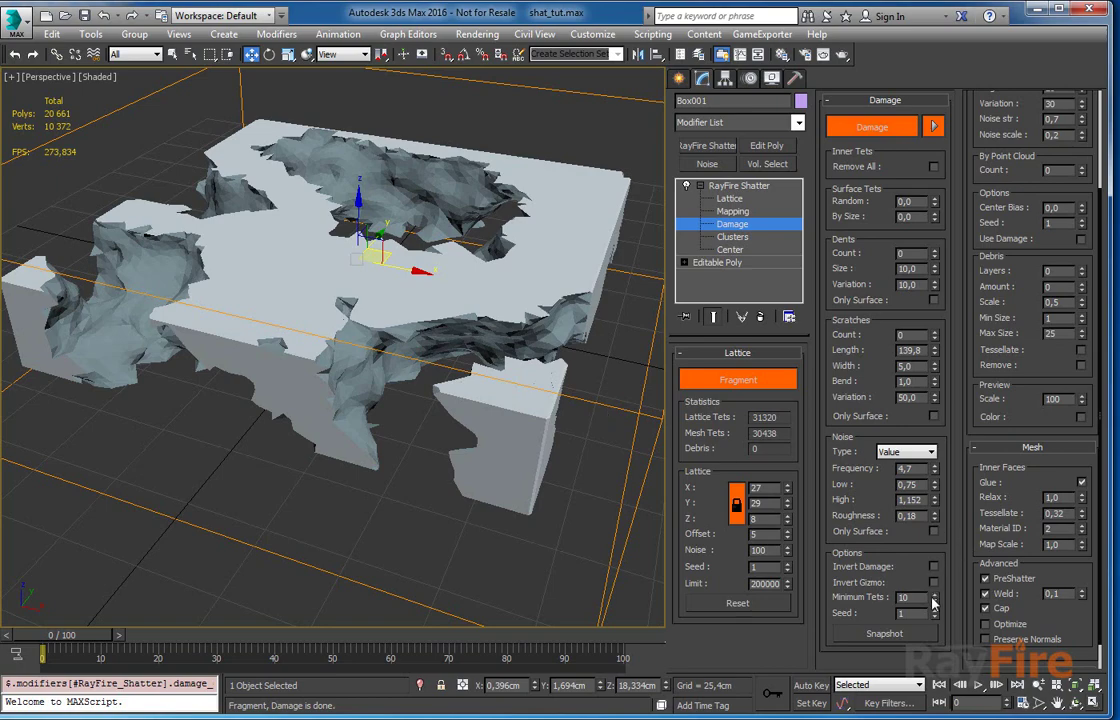
# Set the damage Minimum Tets to 2 and the noise Roughness to 0.3.
pyautogui.keyDown('alt'); pyautogui.moveTo(453, 396); pyautogui.dragTo(439, 452, button='middle'); pyautogui.keyUp('alt')
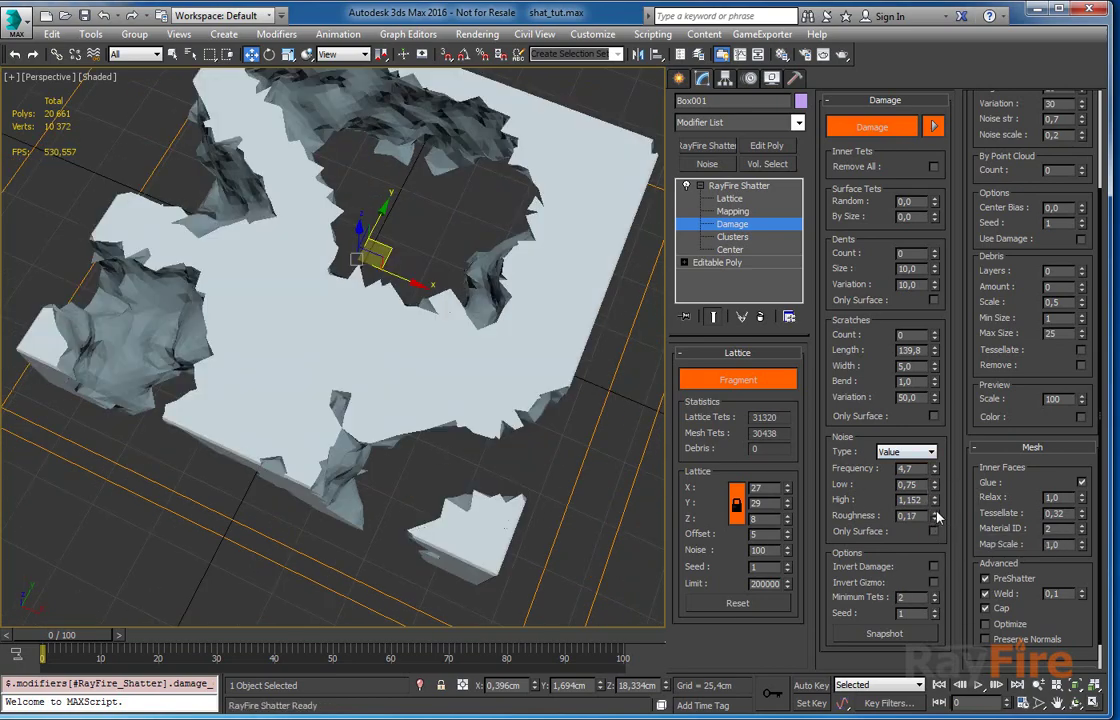
pyautogui.moveTo(935, 515); pyautogui.dragTo(936, 507)
pyautogui.keyDown('alt'); pyautogui.moveTo(500, 350); pyautogui.dragTo(393, 291, button='middle'); pyautogui.keyUp('alt')
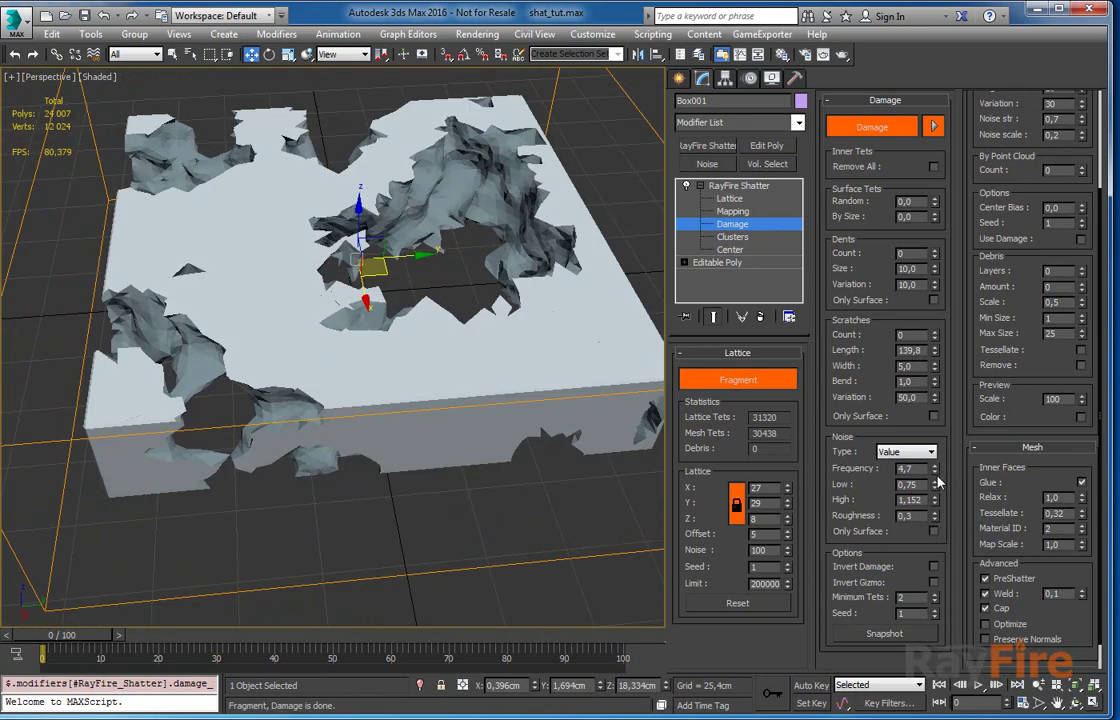
# Set the noise Frequency to 7.332 and examine the damaged faces up close.
pyautogui.moveTo(935, 469); pyautogui.dragTo(935, 466)
pyautogui.keyDown('alt'); pyautogui.moveTo(496, 268); pyautogui.dragTo(287, 234, button='middle'); pyautogui.keyUp('alt')
pyautogui.scroll(6, 287, 234)
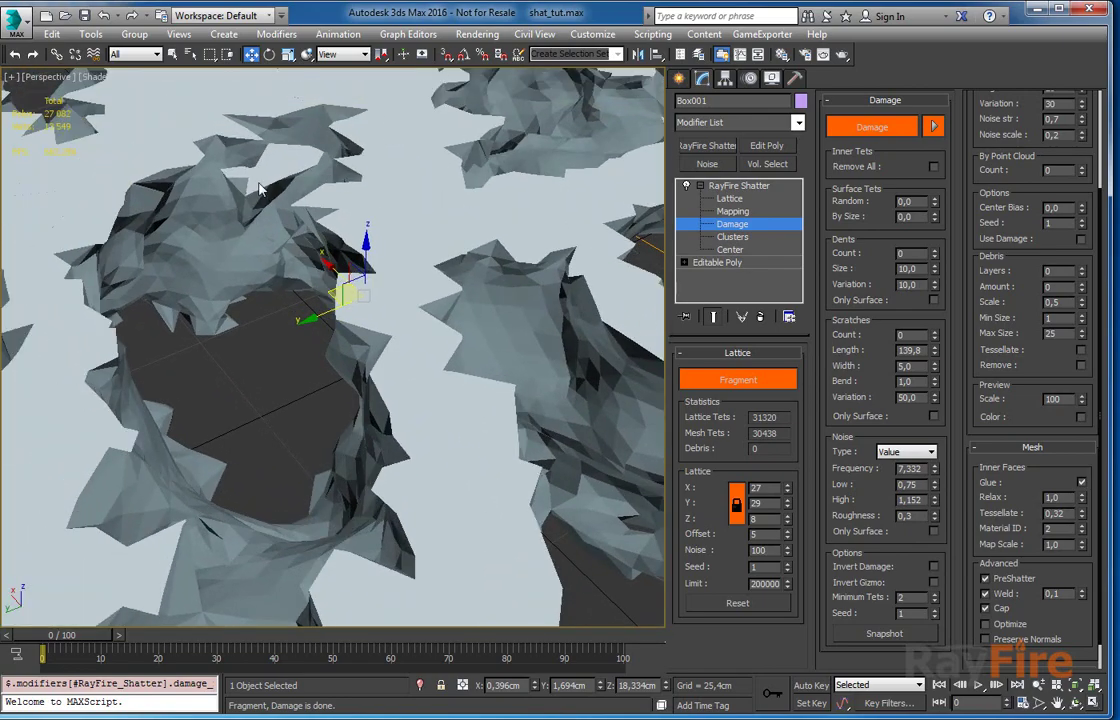
pyautogui.keyDown('alt'); pyautogui.moveTo(259, 189); pyautogui.dragTo(278, 321, button='middle'); pyautogui.keyUp('alt')
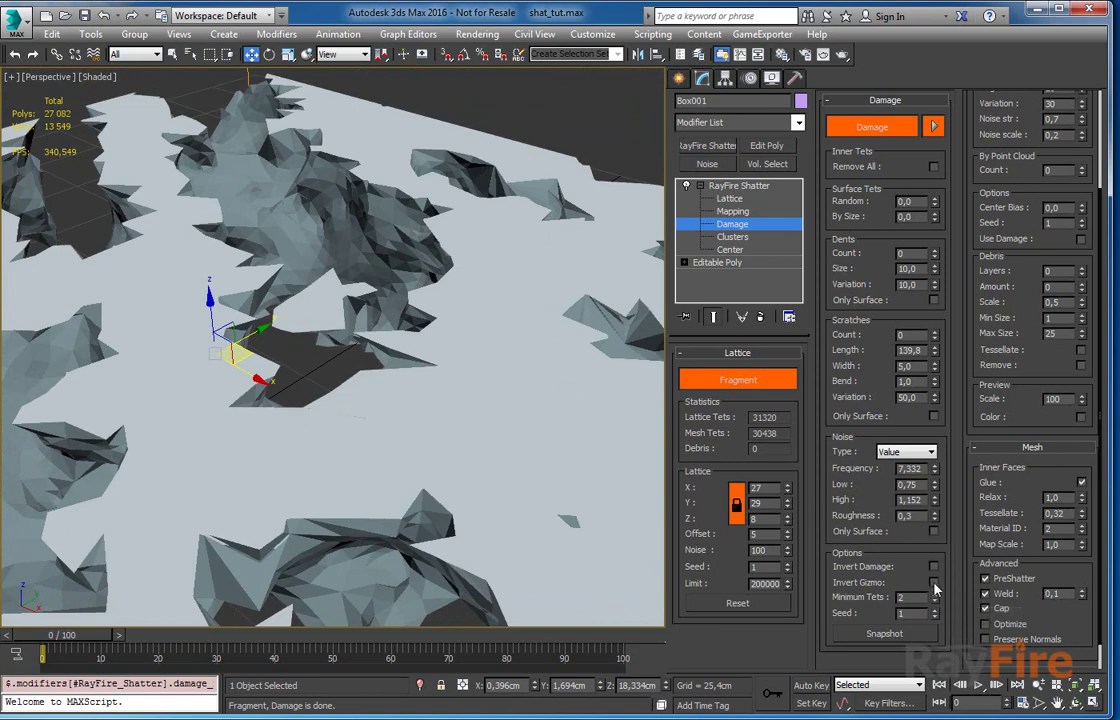
# Raise Minimum Tets to 52 and 56 to compare the removal of small groups, and return it to 2.
pyautogui.moveTo(936, 600); pyautogui.dragTo(933, 572)
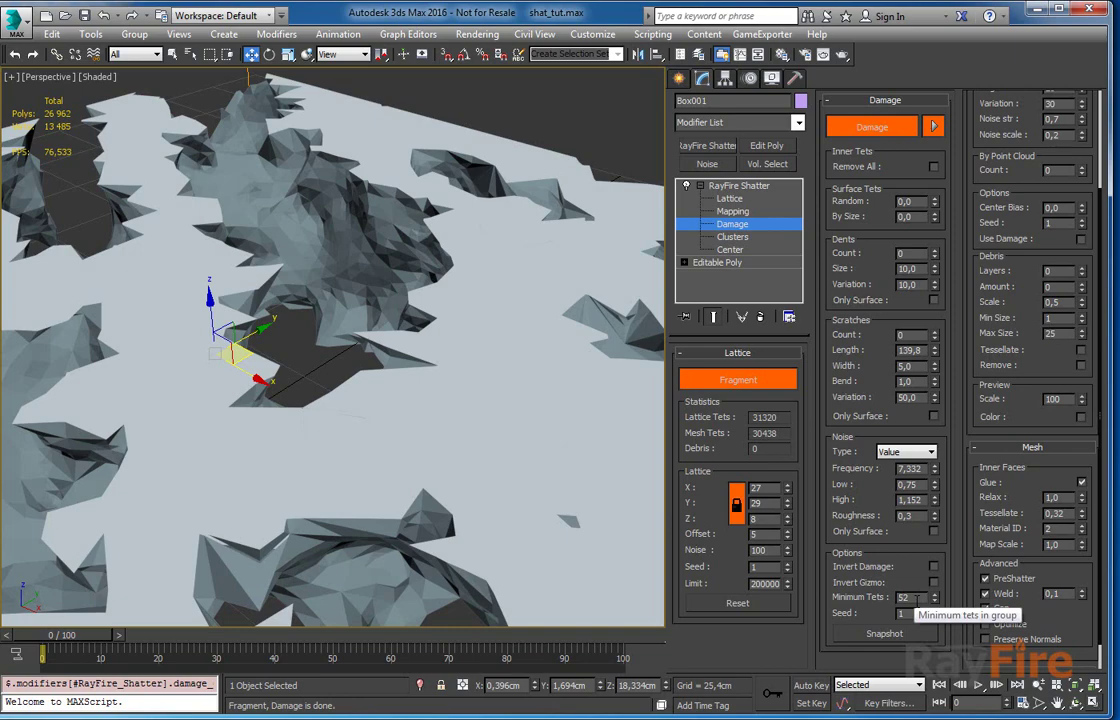
pyautogui.moveTo(934, 598); pyautogui.dragTo(901, 578)
pyautogui.scroll(-5, 336, 362)
pyautogui.keyDown('alt'); pyautogui.moveTo(385, 413); pyautogui.dragTo(324, 447, button='middle'); pyautogui.keyUp('alt')
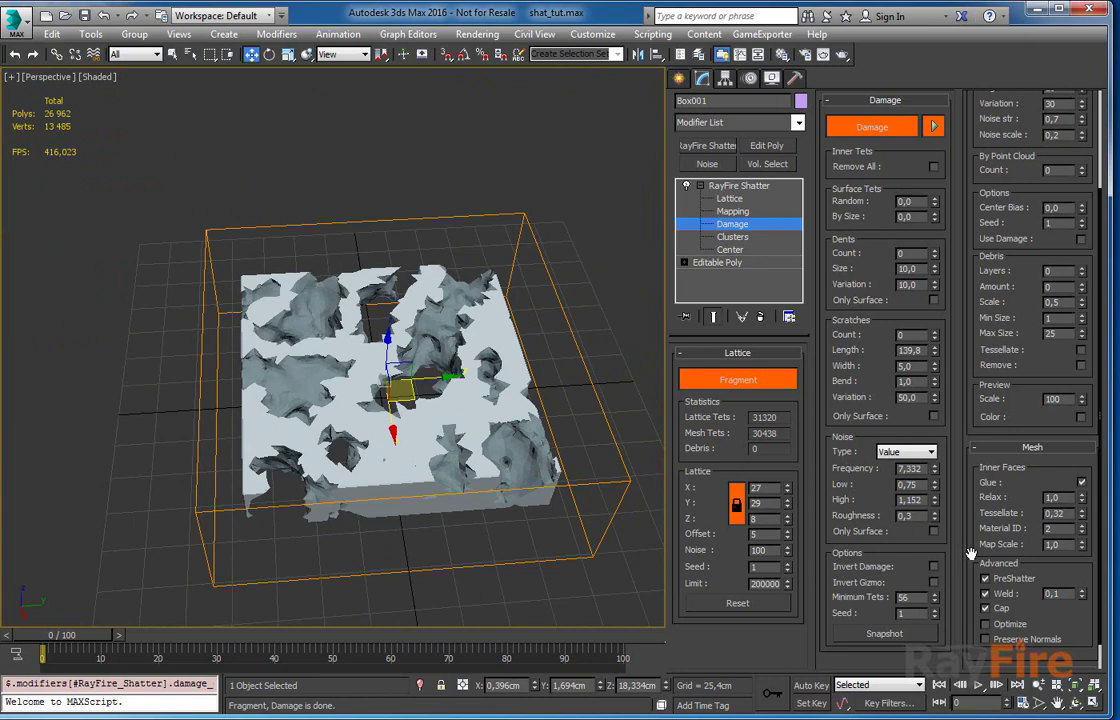
pyautogui.rightClick(935, 600)
# Set the noise Frequency to 3.373 and examine the small detached pieces up close.
pyautogui.keyDown('alt'); pyautogui.moveTo(407, 356); pyautogui.dragTo(395, 398, button='middle'); pyautogui.keyUp('alt')
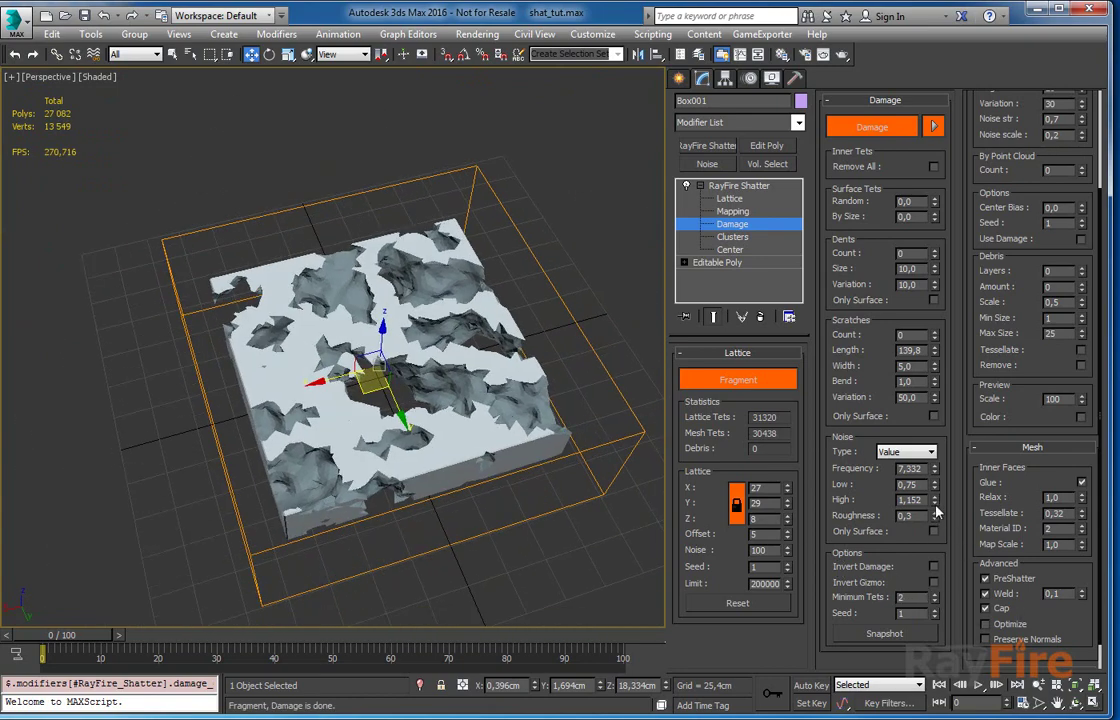
pyautogui.moveTo(934, 472); pyautogui.dragTo(927, 515)
pyautogui.scroll(10, 497, 470)
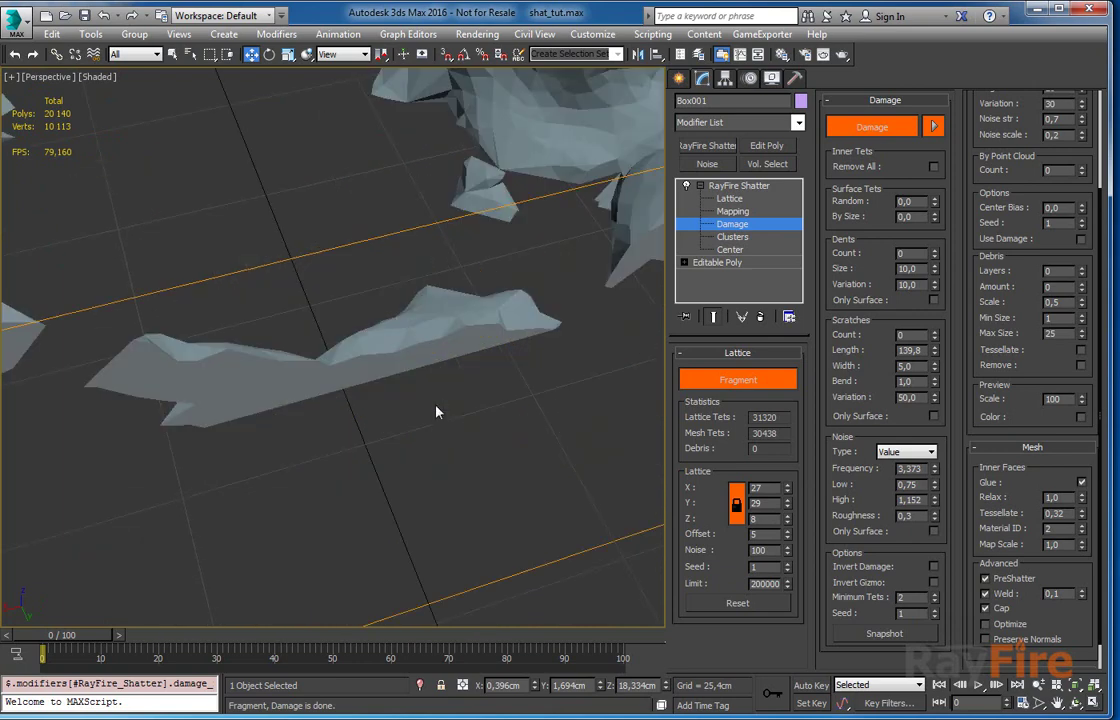
# Raise the damage Minimum Tets to 200 and lower it to 182 to compare how many detached pieces are removed.
pyautogui.keyDown('alt'); pyautogui.moveTo(434, 389); pyautogui.dragTo(388, 260, button='middle'); pyautogui.keyUp('alt')
pyautogui.scroll(-6, 385, 298)
pyautogui.scroll(1, 385, 298)
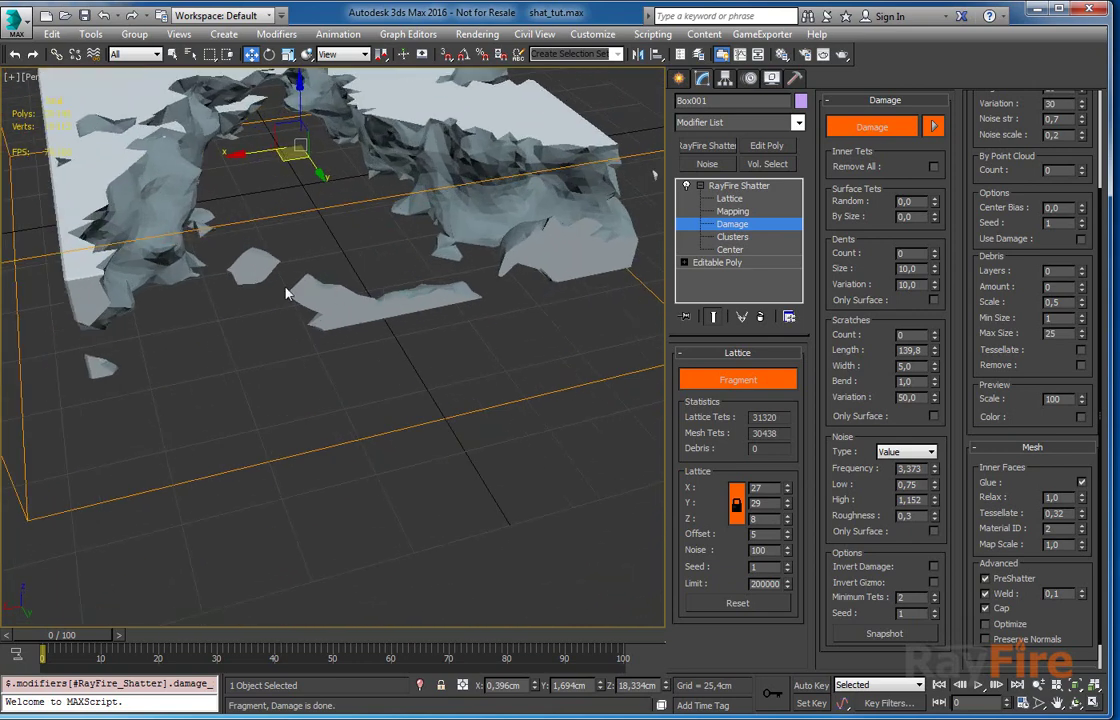
pyautogui.keyDown('alt'); pyautogui.moveTo(260, 295); pyautogui.dragTo(220, 346, button='middle'); pyautogui.keyUp('alt')
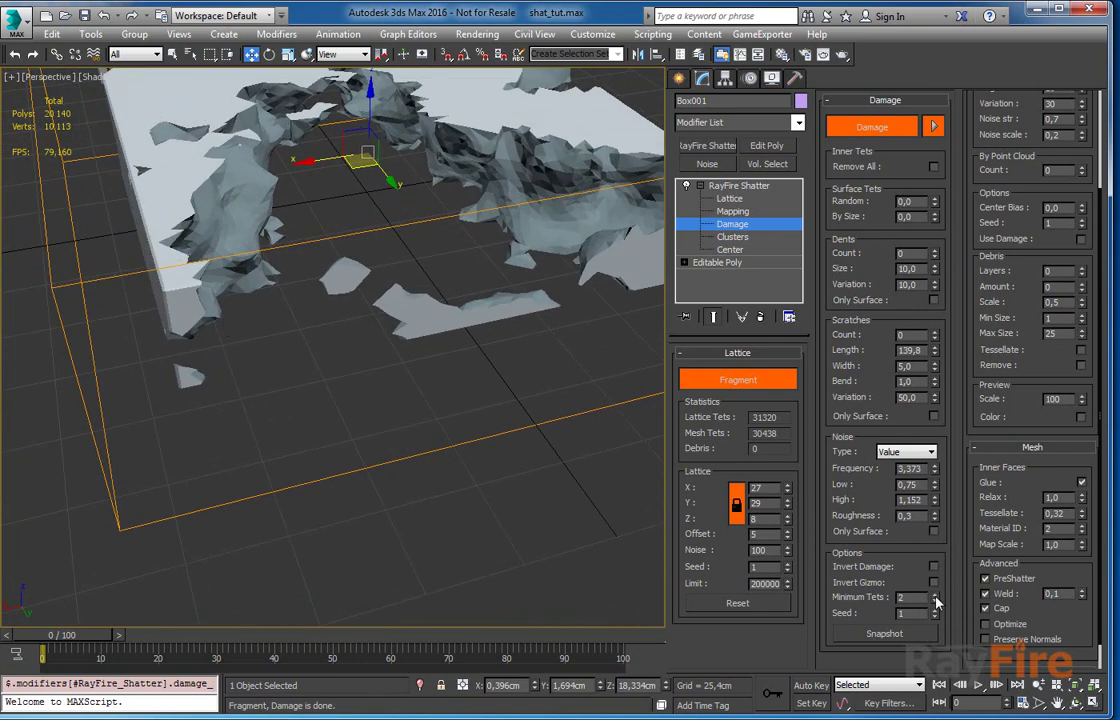
pyautogui.moveTo(934, 597); pyautogui.dragTo(938, 521)
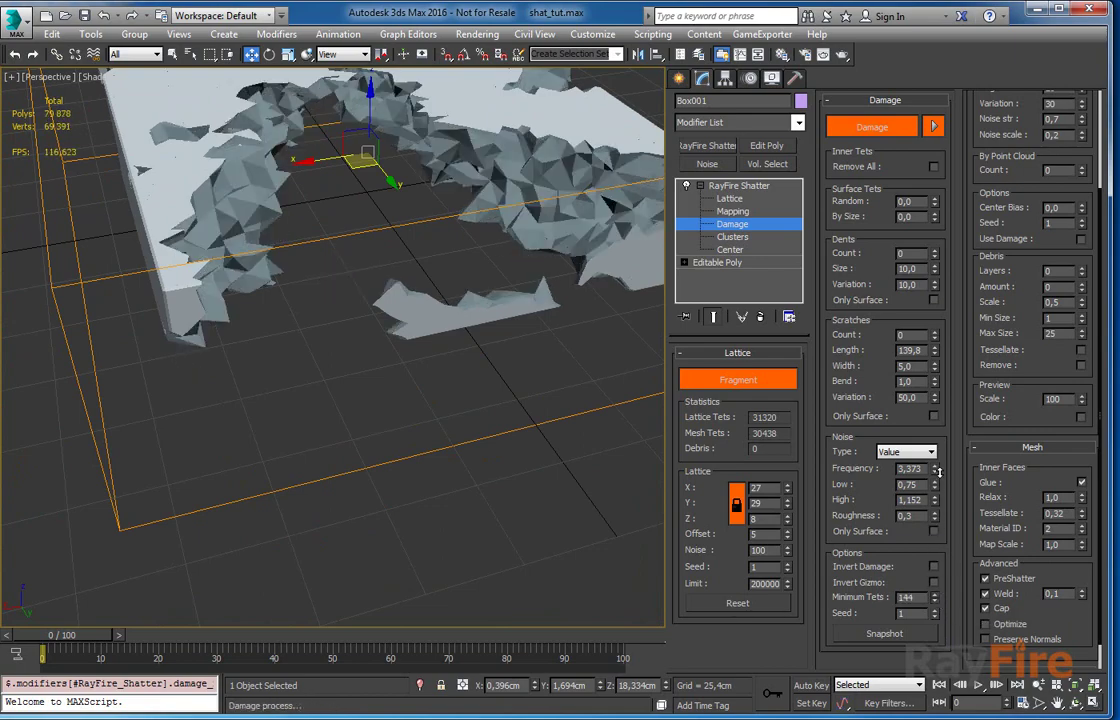
pyautogui.moveTo(938, 468); pyautogui.dragTo(938, 420)
pyautogui.keyDown('alt'); pyautogui.moveTo(374, 208); pyautogui.dragTo(335, 290, button='middle'); pyautogui.keyUp('alt')
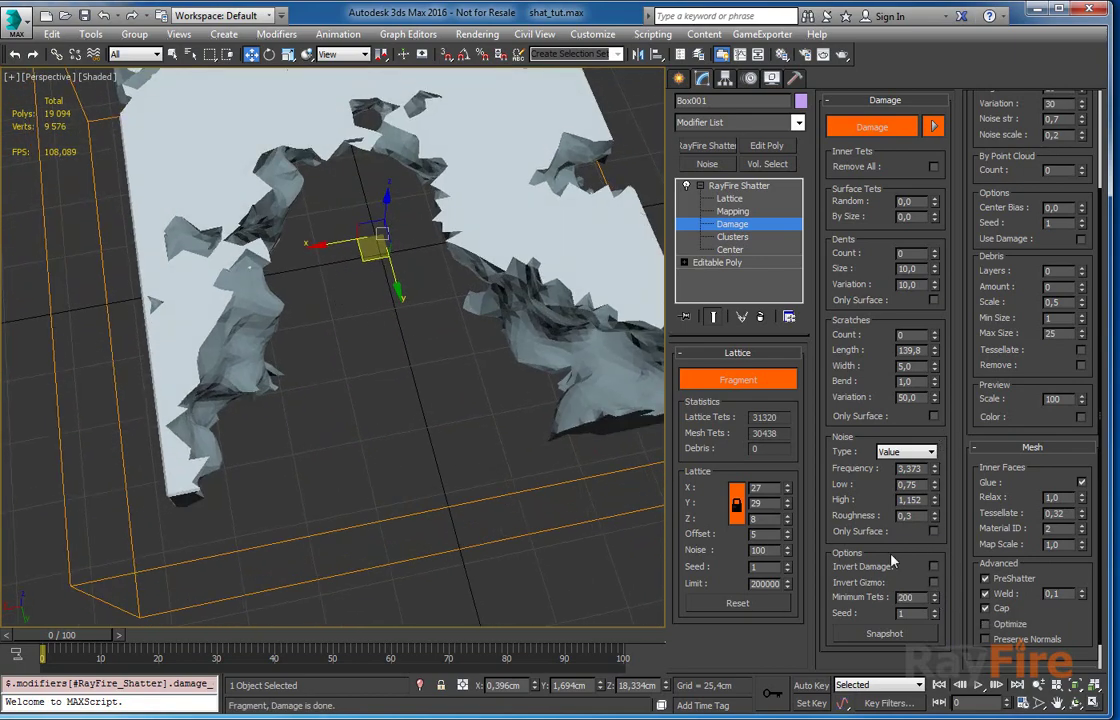
pyautogui.moveTo(935, 597); pyautogui.dragTo(932, 580)
pyautogui.moveTo(393, 362); pyautogui.dragTo(397, 400, button='middle')
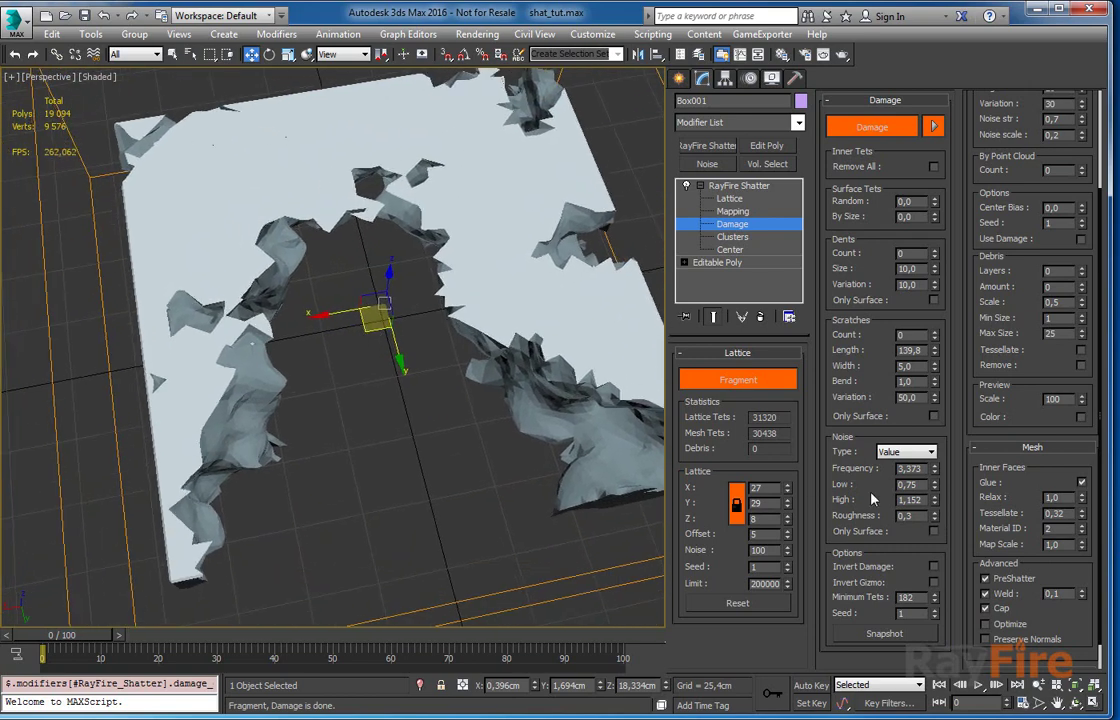
# Set the damage Seed to 2 and Minimum Tets to 205, and inspect the remaining pieces around the box.
pyautogui.rightClick(936, 597)
pyautogui.click(935, 610)
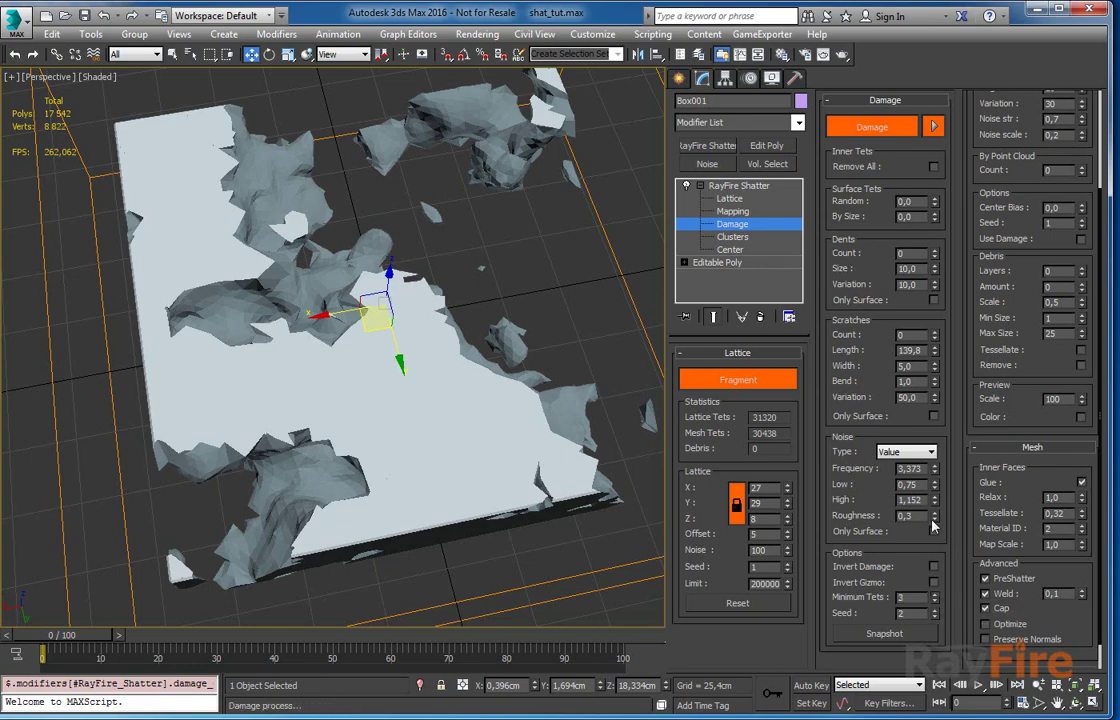
pyautogui.moveTo(928, 492); pyautogui.dragTo(928, 437)
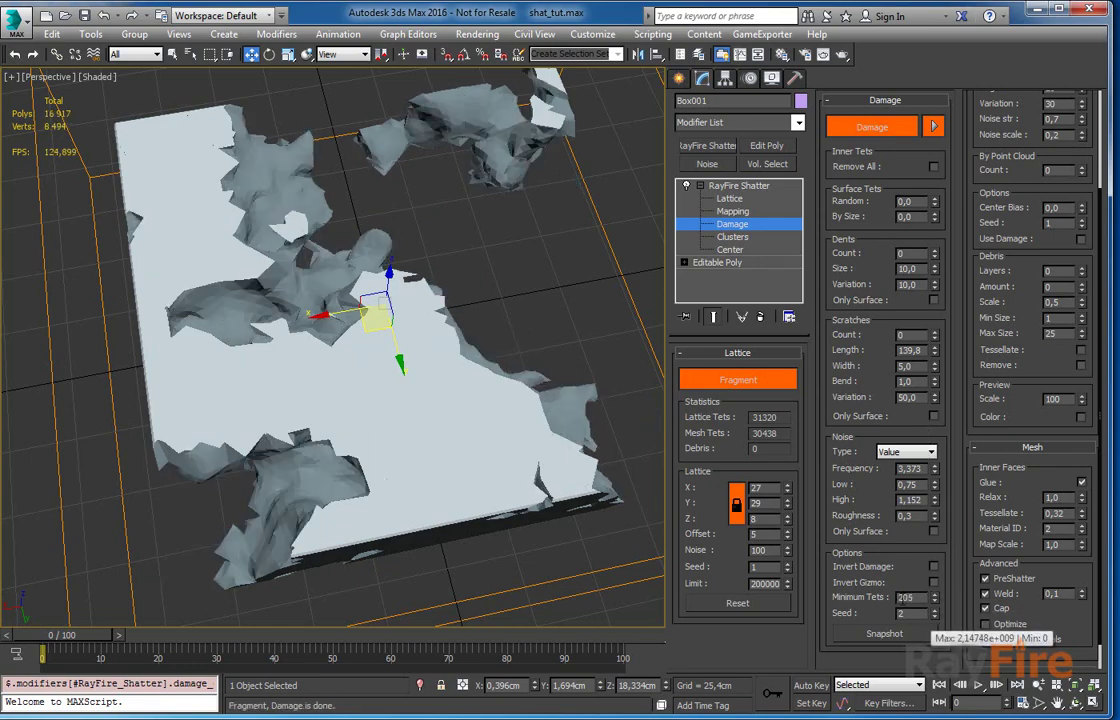
pyautogui.keyDown('alt'); pyautogui.moveTo(480, 430); pyautogui.dragTo(427, 376, button='middle'); pyautogui.keyUp('alt')
pyautogui.keyDown('alt'); pyautogui.moveTo(513, 398); pyautogui.dragTo(530, 433, button='middle'); pyautogui.keyUp('alt')
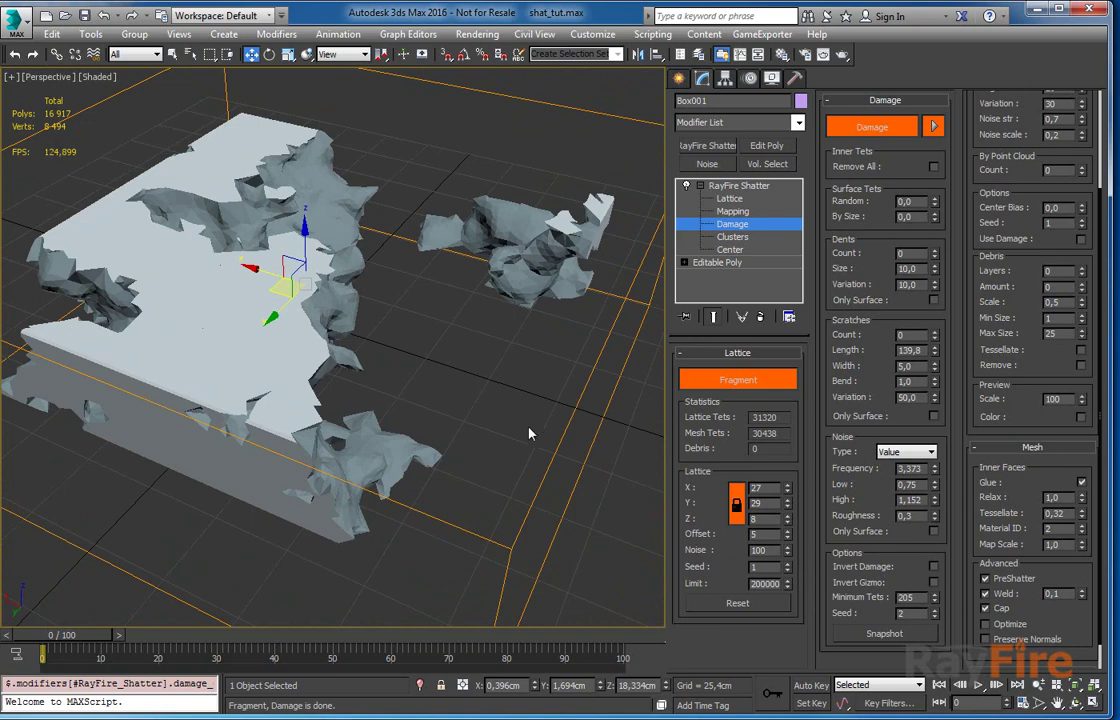
# Set the damage Seed to 4 and take a snapshot of the damaged box.
pyautogui.click(935, 611)
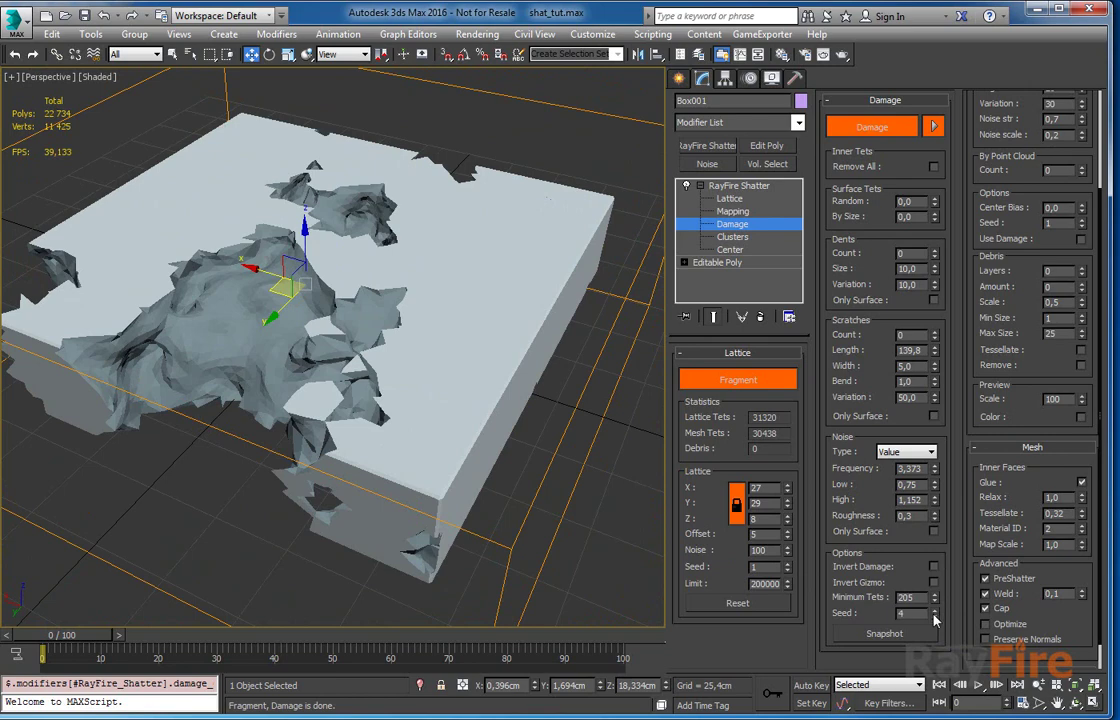
pyautogui.scroll(-5, 540, 463)
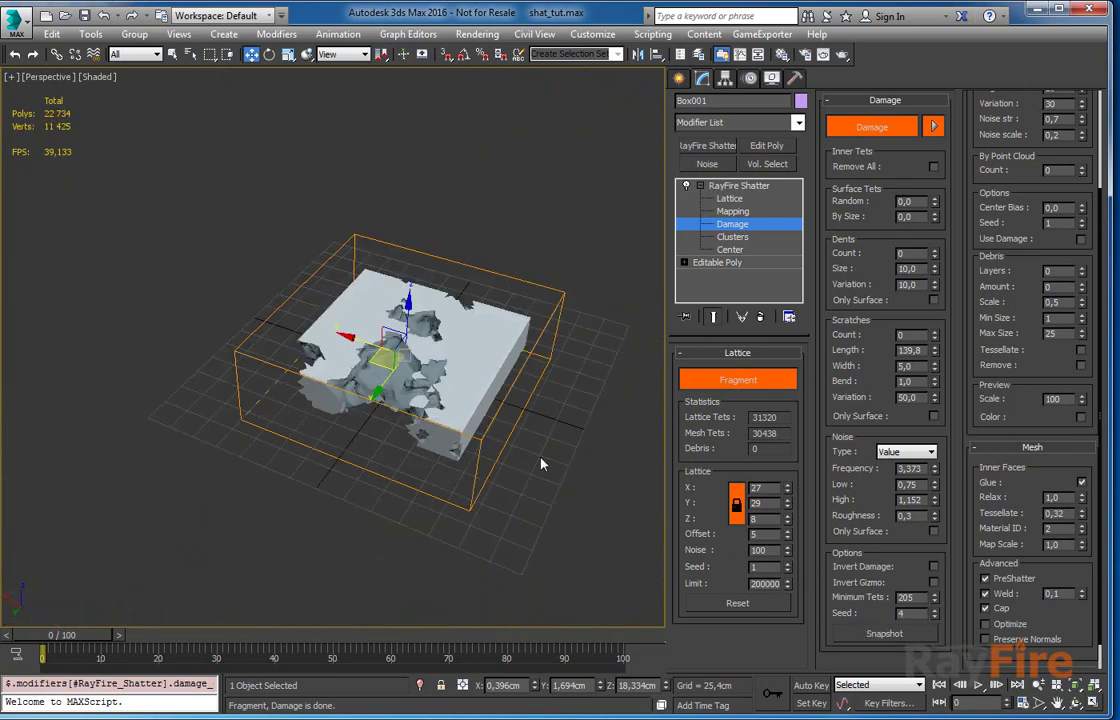
pyautogui.click(881, 633)
pyautogui.press('w')
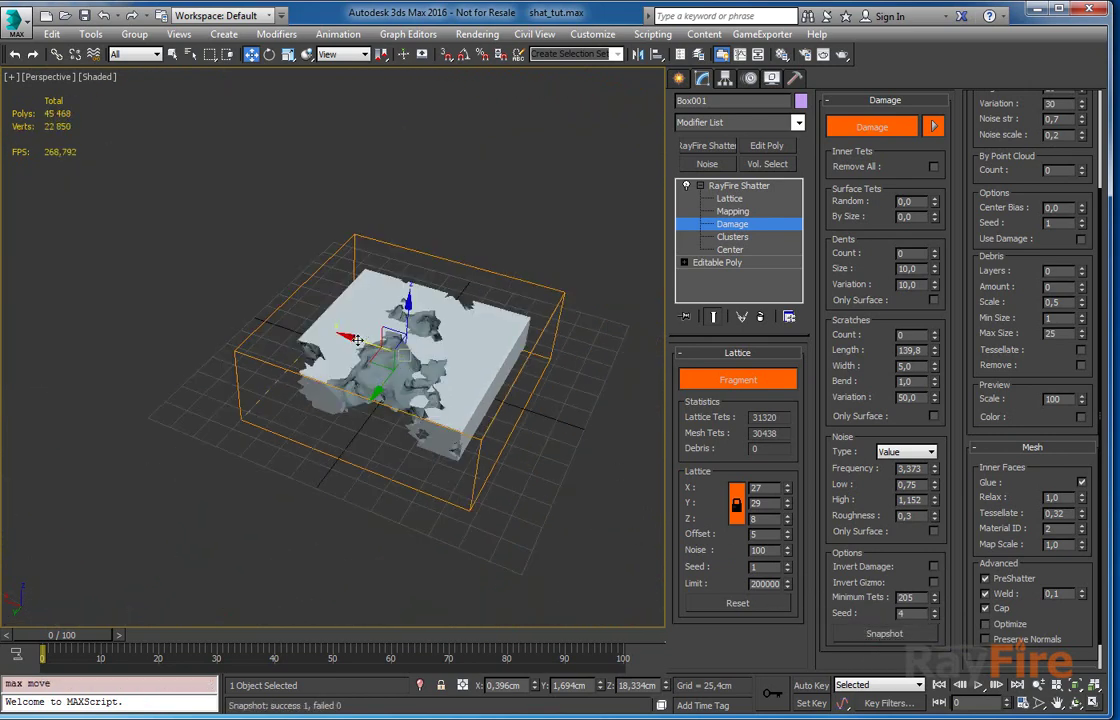
pyautogui.moveTo(366, 342); pyautogui.dragTo(138, 328)
pyautogui.hotkey('ctrl', 'z')
# Leave the Damage sub-object level and move the original box along X to about 187.6 cm, next to its snapshot.
pyautogui.click(756, 225)
pyautogui.press('w')
pyautogui.moveTo(341, 347); pyautogui.dragTo(140, 294)
pyautogui.click(470, 320)
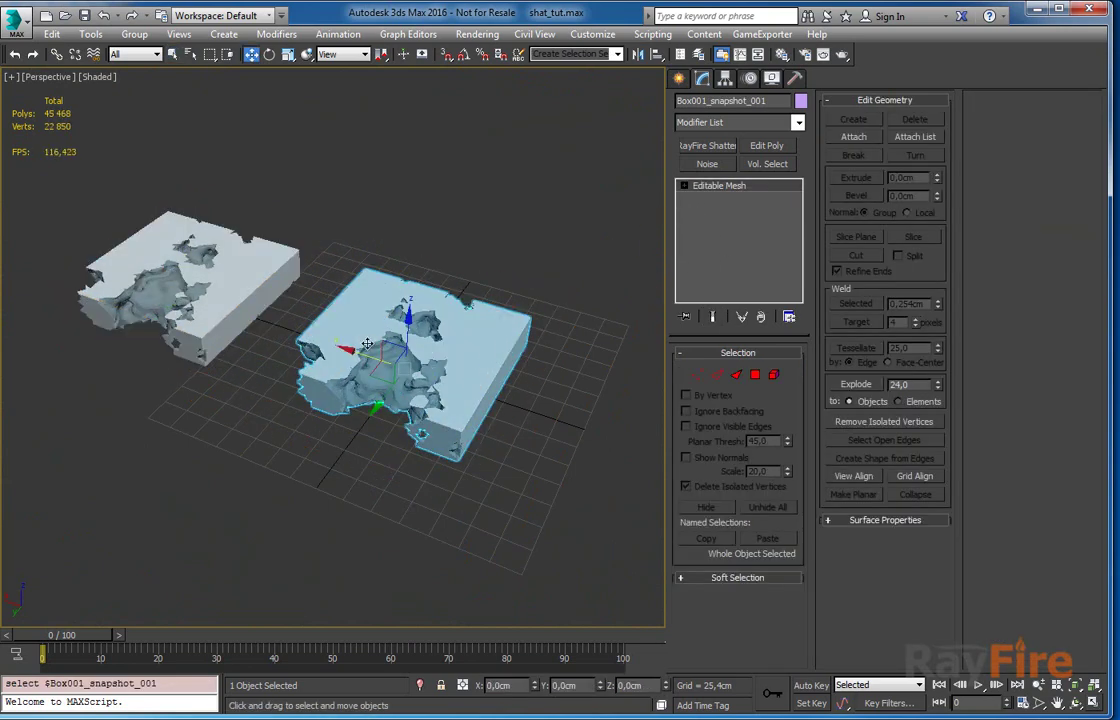
pyautogui.keyDown('alt'); pyautogui.moveTo(368, 343); pyautogui.dragTo(404, 338, button='middle'); pyautogui.keyUp('alt')
pyautogui.click(173, 335)
pyautogui.press('w')
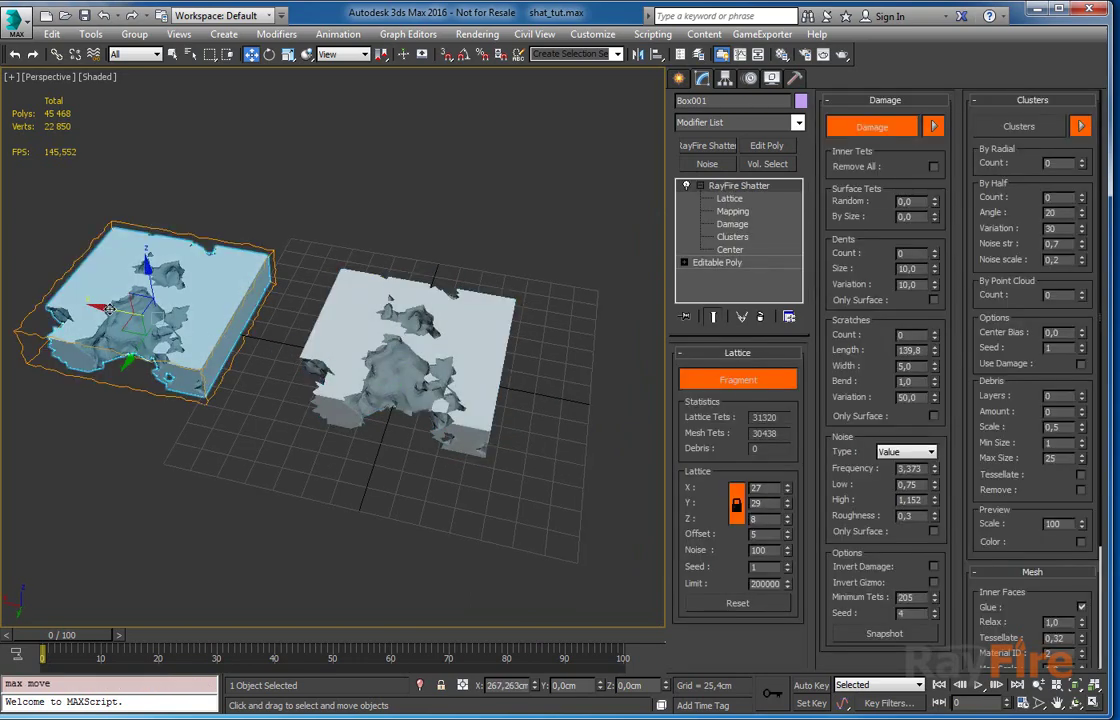
pyautogui.moveTo(110, 310); pyautogui.dragTo(181, 332)
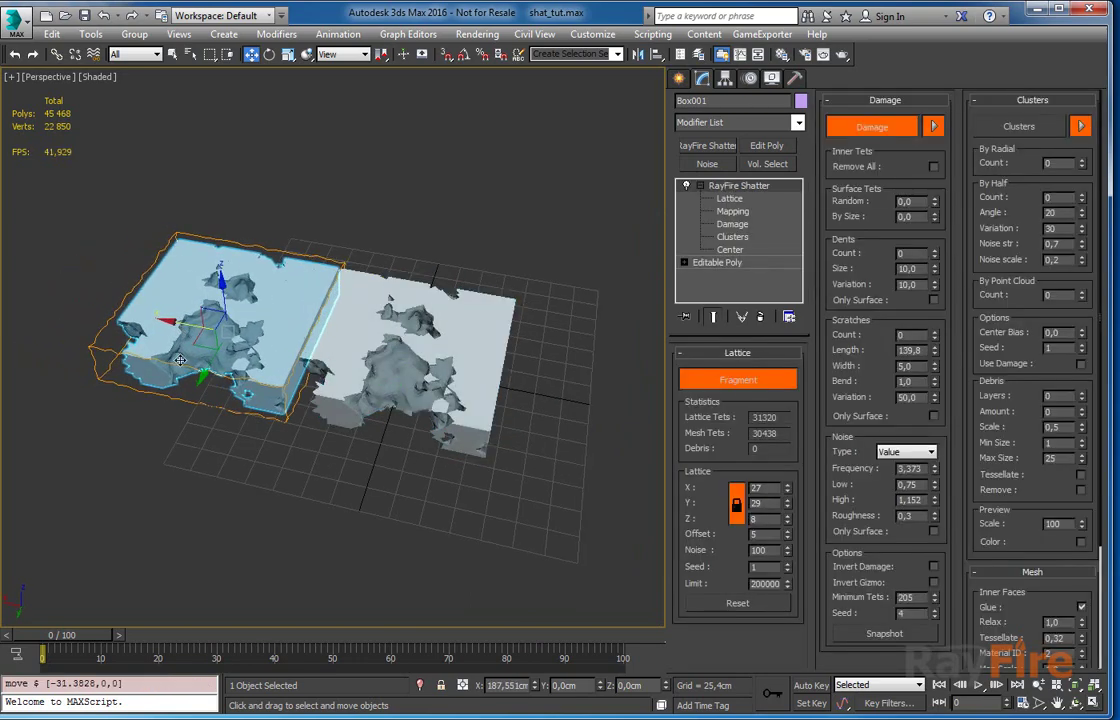
# Set the damage Seed to 5, take a snapshot, and move the original box along X to about 378.4 cm.
pyautogui.click(934, 609)
pyautogui.click(906, 635)
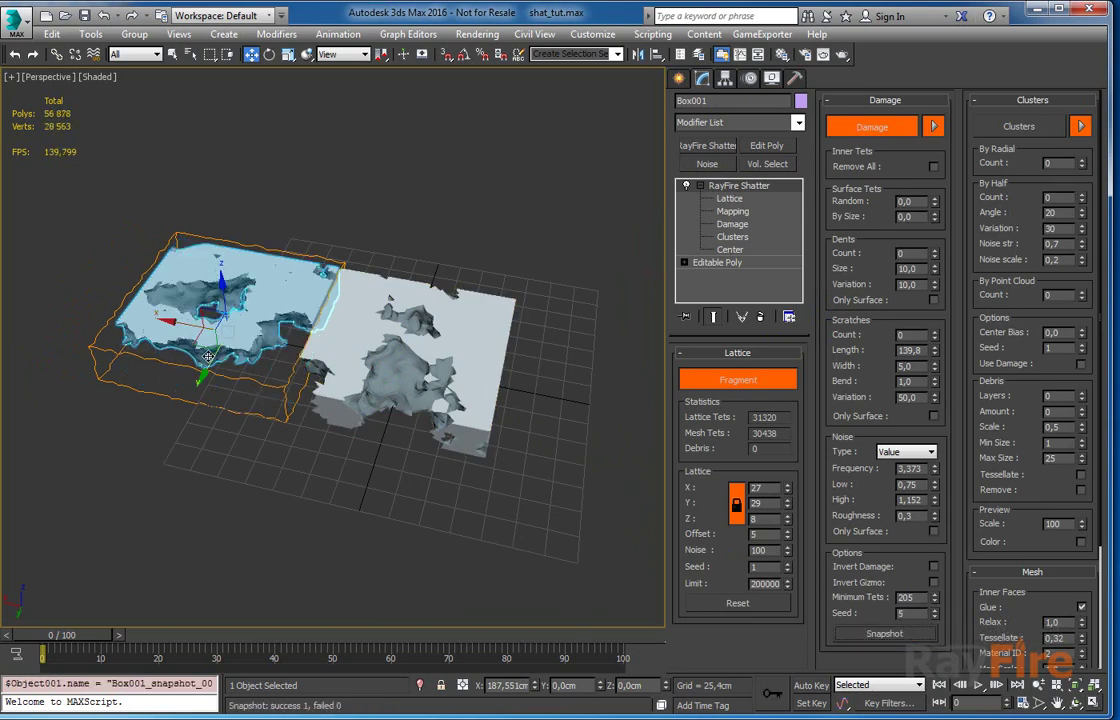
pyautogui.moveTo(188, 326); pyautogui.dragTo(22, 289)
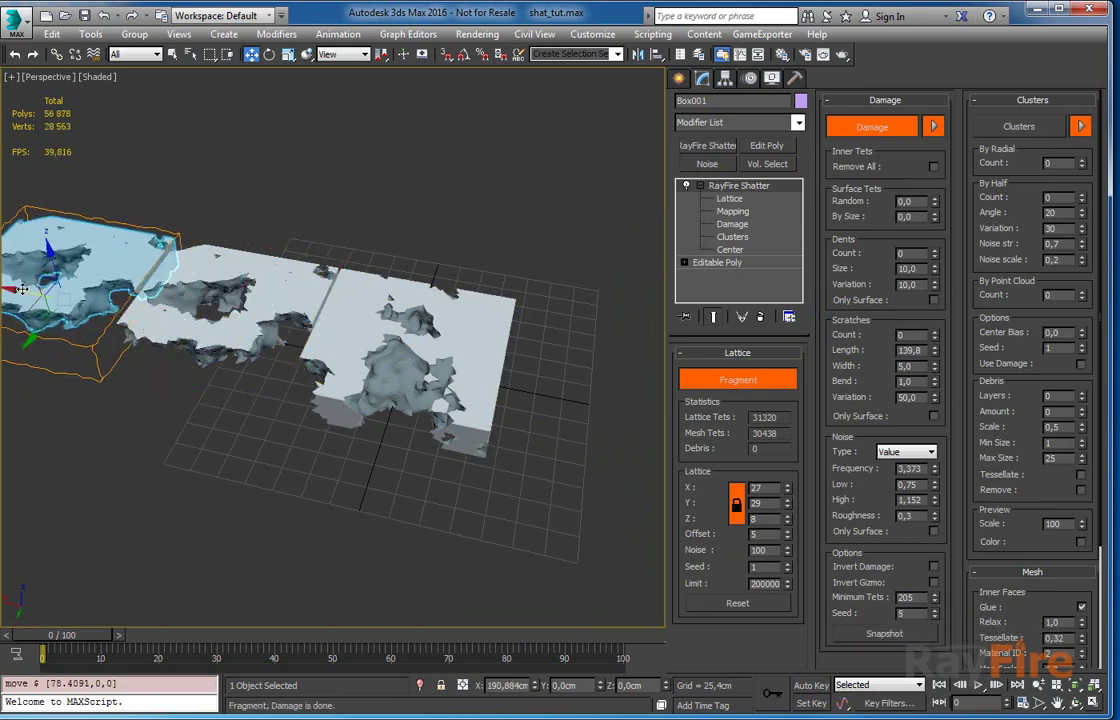
# Set the damage Seed to 6, take a snapshot, and move the original box along X to about 566 cm.
pyautogui.click(935, 610)
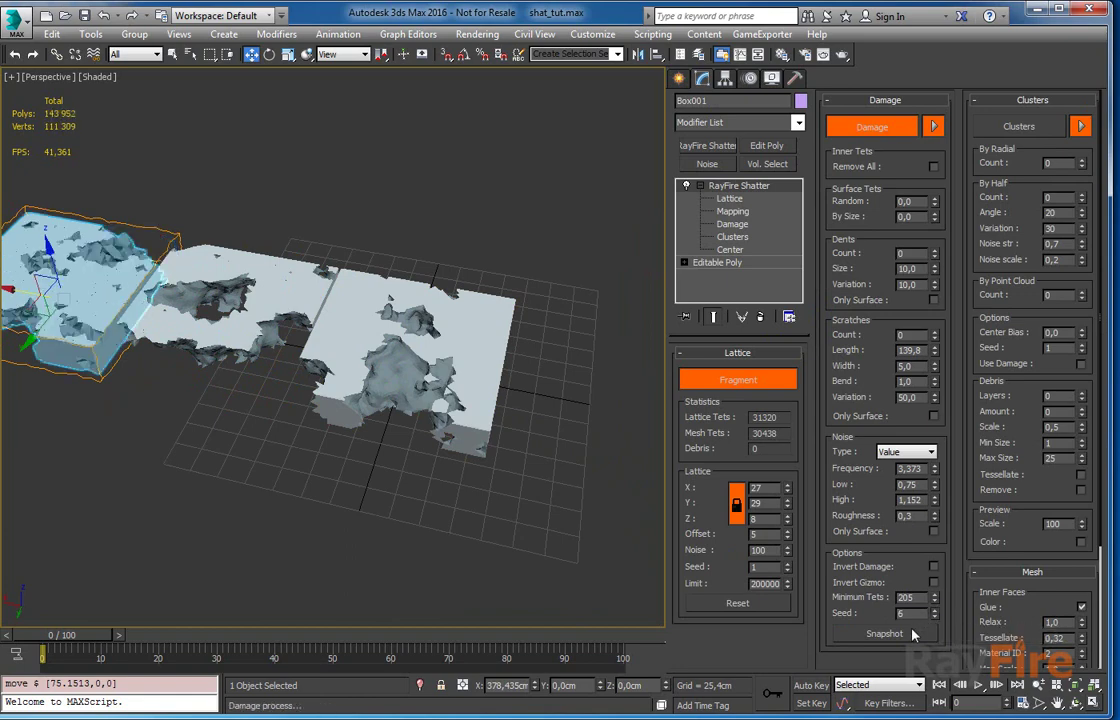
pyautogui.click(910, 632)
pyautogui.moveTo(20, 268); pyautogui.dragTo(308, 372, button='middle')
pyautogui.moveTo(311, 398); pyautogui.dragTo(173, 343)
# Set the damage Seed to 7, take a snapshot, move the original box along X to about 776.4 cm, and view the row.
pyautogui.click(935, 611)
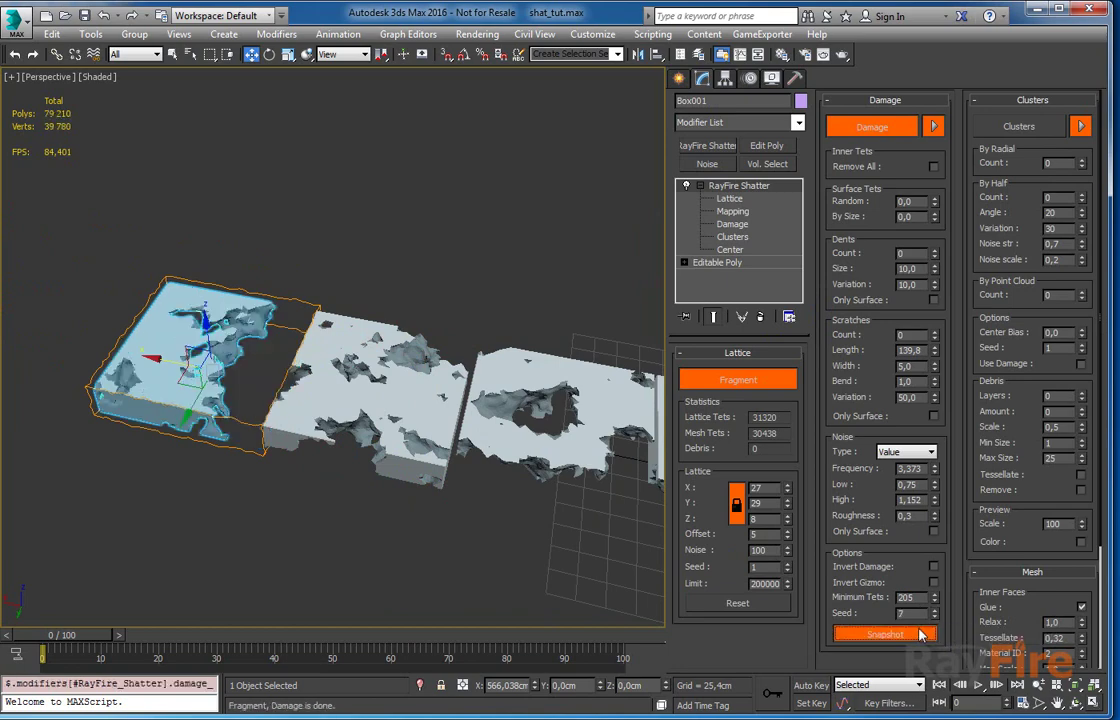
pyautogui.click(884, 633)
pyautogui.moveTo(168, 366); pyautogui.dragTo(4, 331)
pyautogui.scroll(-2, 282, 351)
pyautogui.moveTo(286, 351); pyautogui.dragTo(276, 355, button='middle')
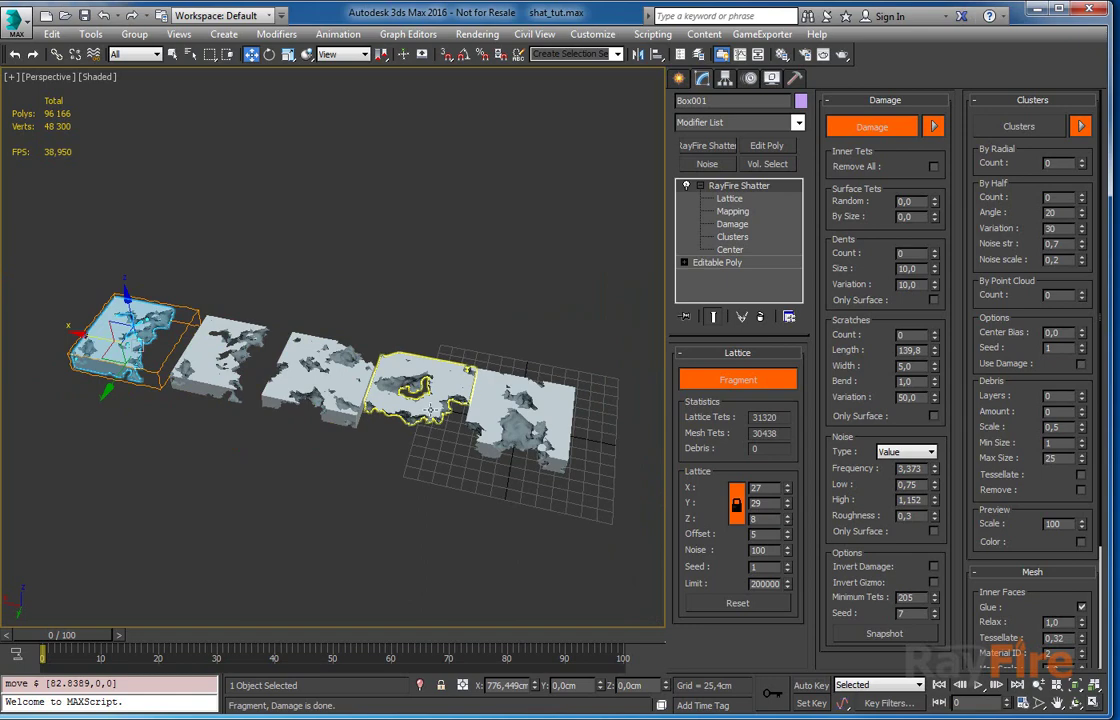
pyautogui.keyDown('alt'); pyautogui.moveTo(350, 345); pyautogui.dragTo(193, 372, button='middle'); pyautogui.keyUp('alt')
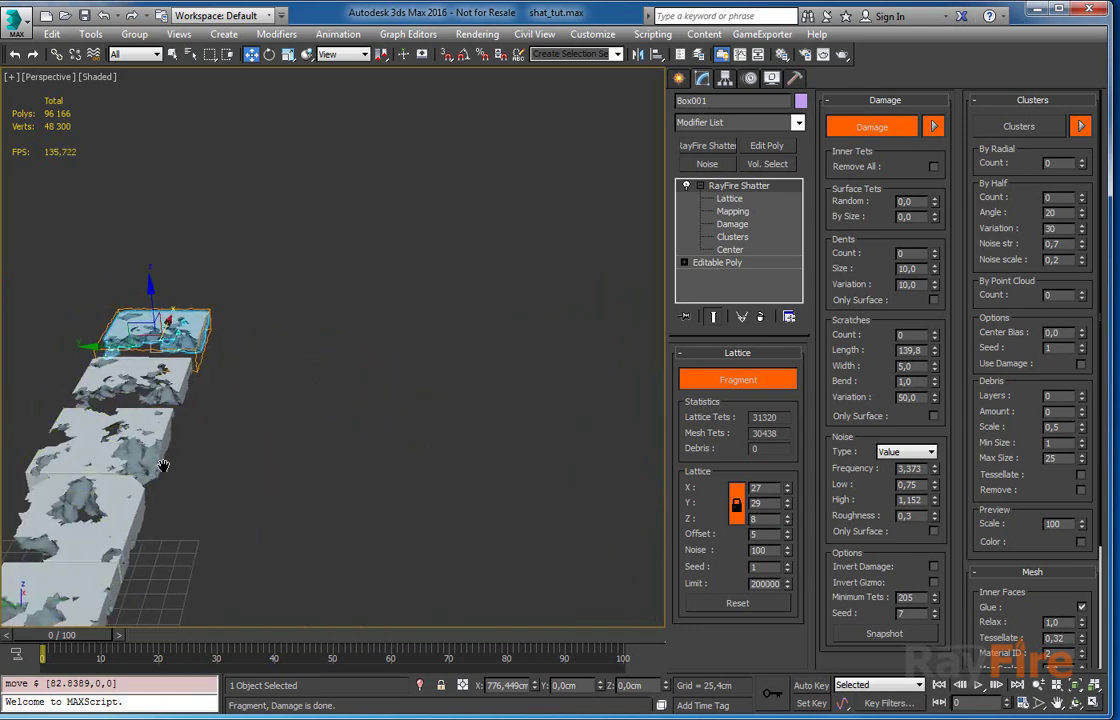